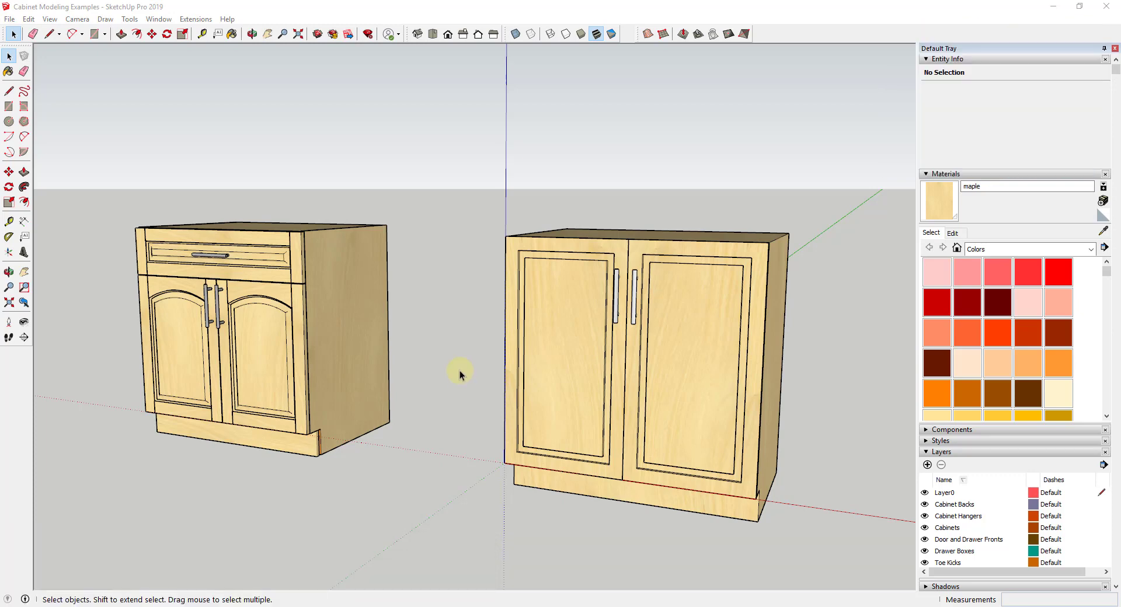
Examine the fronts, tops and sides of the two maple base cabinets from several angles.
scroll(478, 357, down, 2)
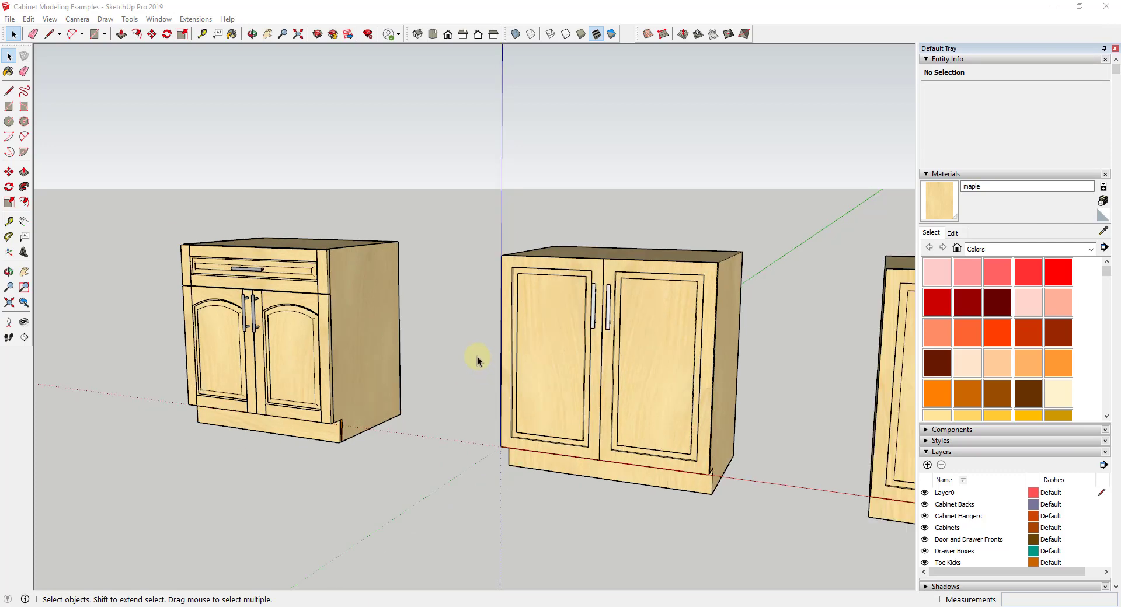
scroll(468, 348, up, 2)
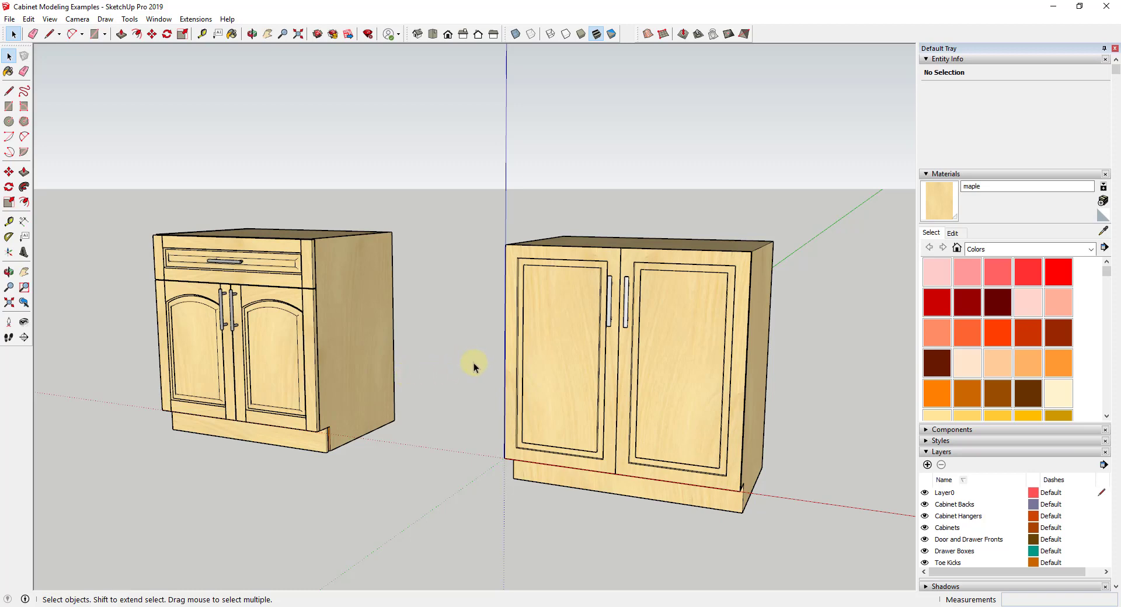
middle_drag(473, 365, 471, 317)
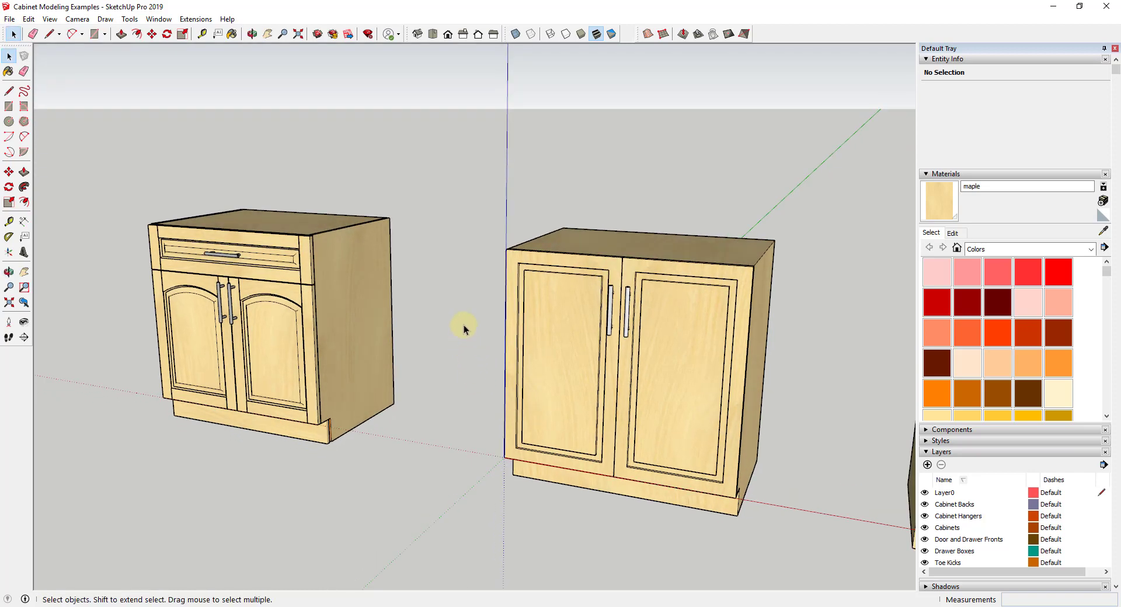
scroll(472, 324, down, 2)
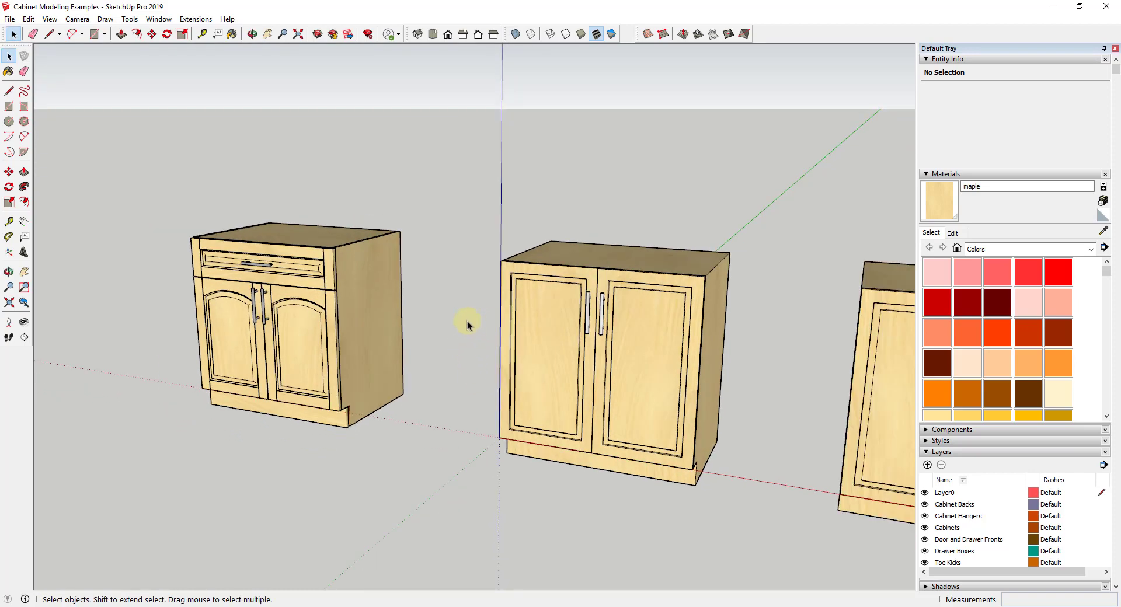
scroll(466, 322, up, 1)
scroll(465, 321, up, 1)
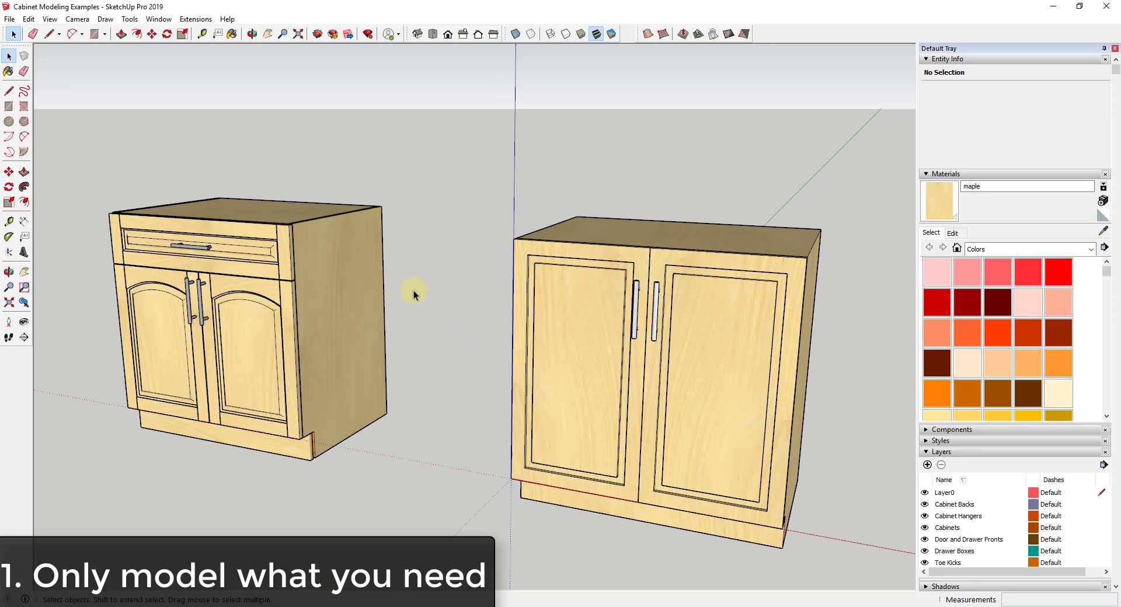
scroll(458, 286, down, 2)
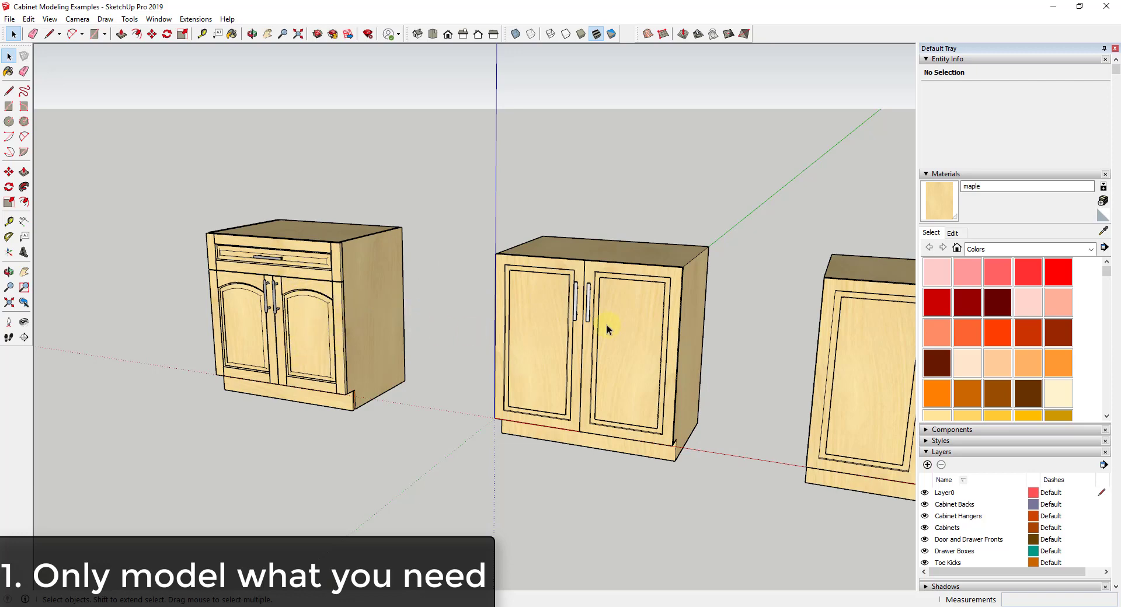
middle_drag(513, 303, 483, 288)
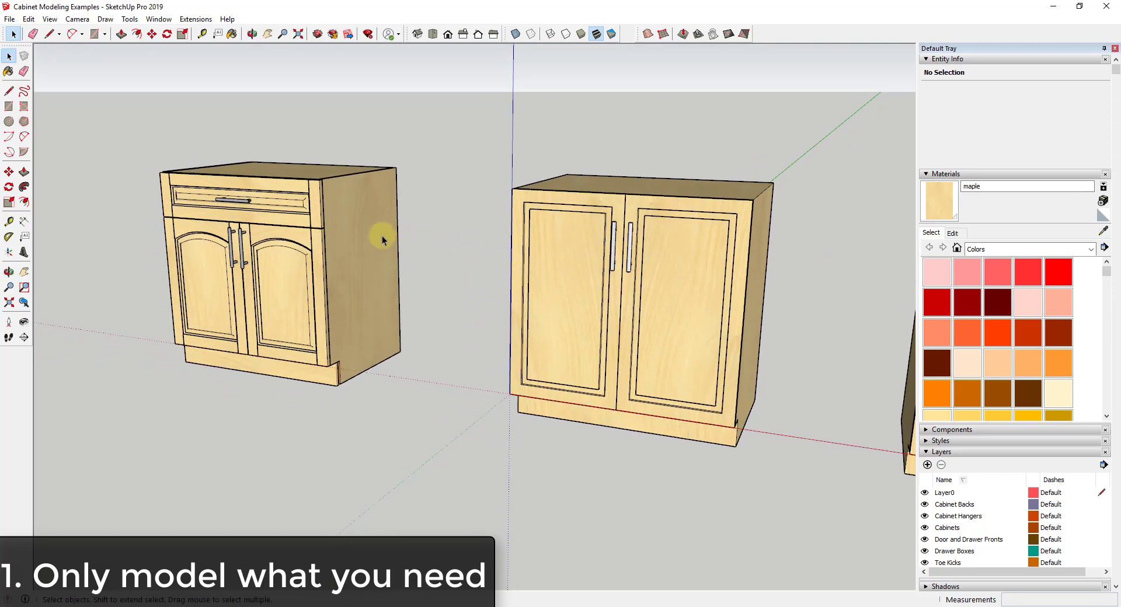
middle_drag(313, 218, 333, 225)
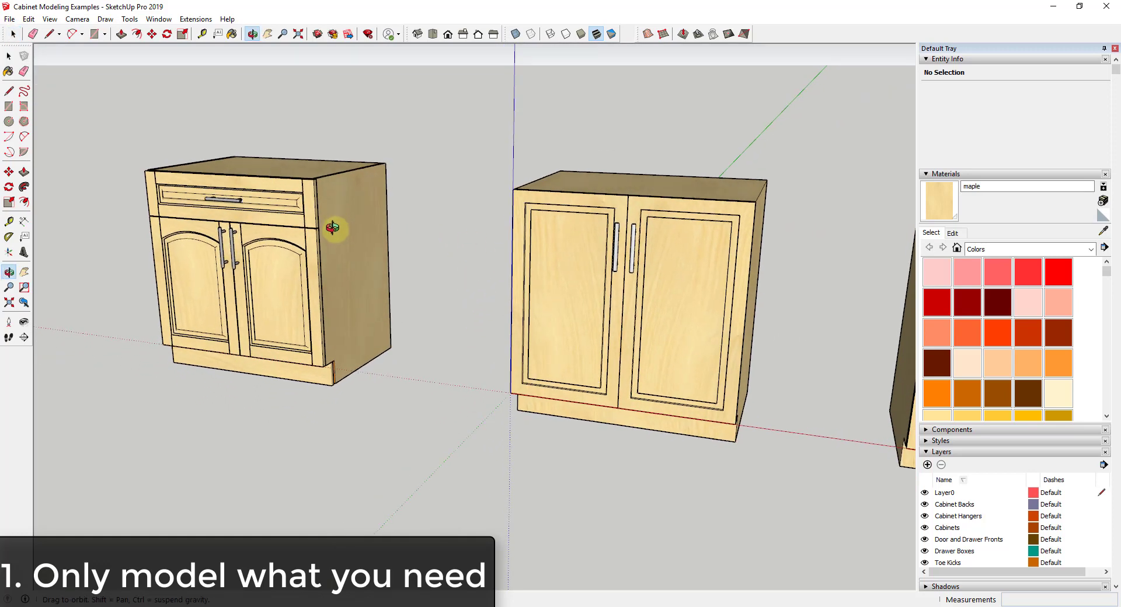
Place a horizontal section plane on the cabinet tops and slide it down through the cabinets to compare their interiors.
click(24, 337)
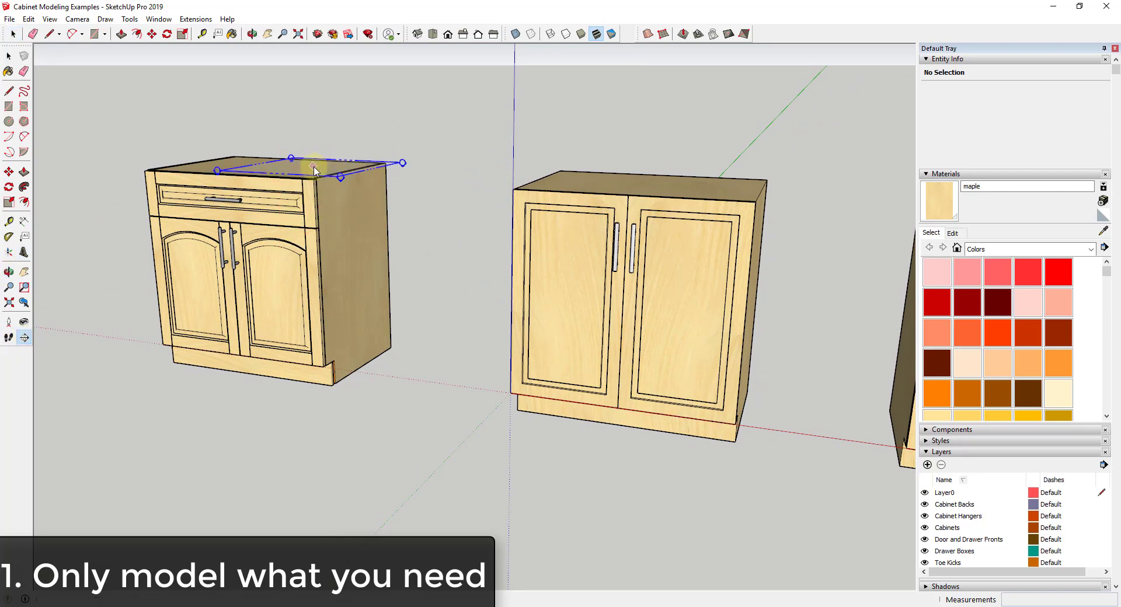
click(371, 174)
click(453, 167)
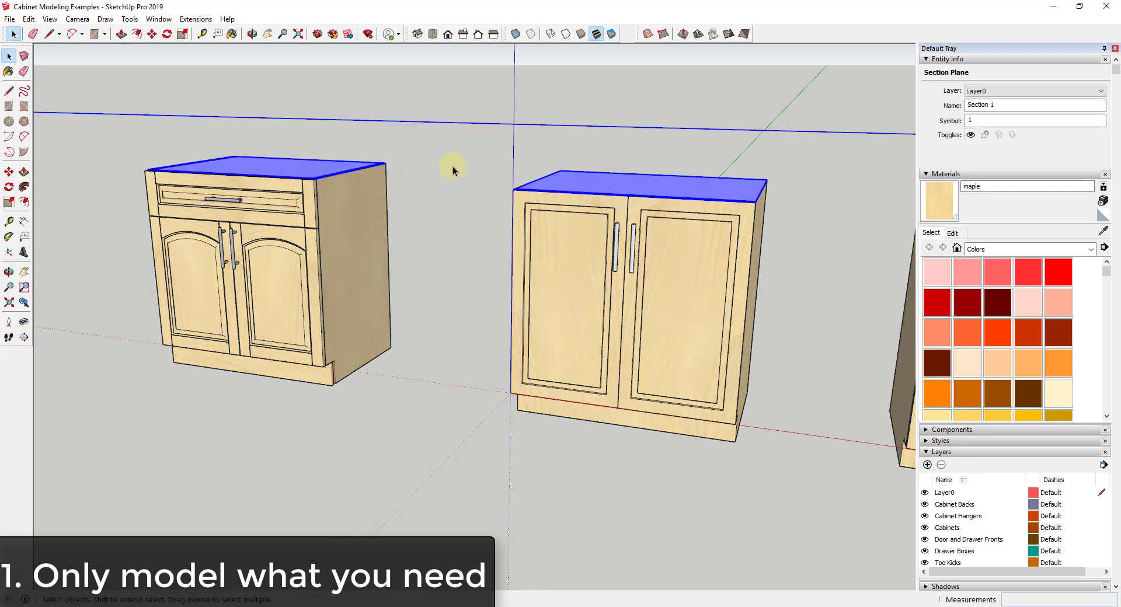
key(m)
click(452, 166)
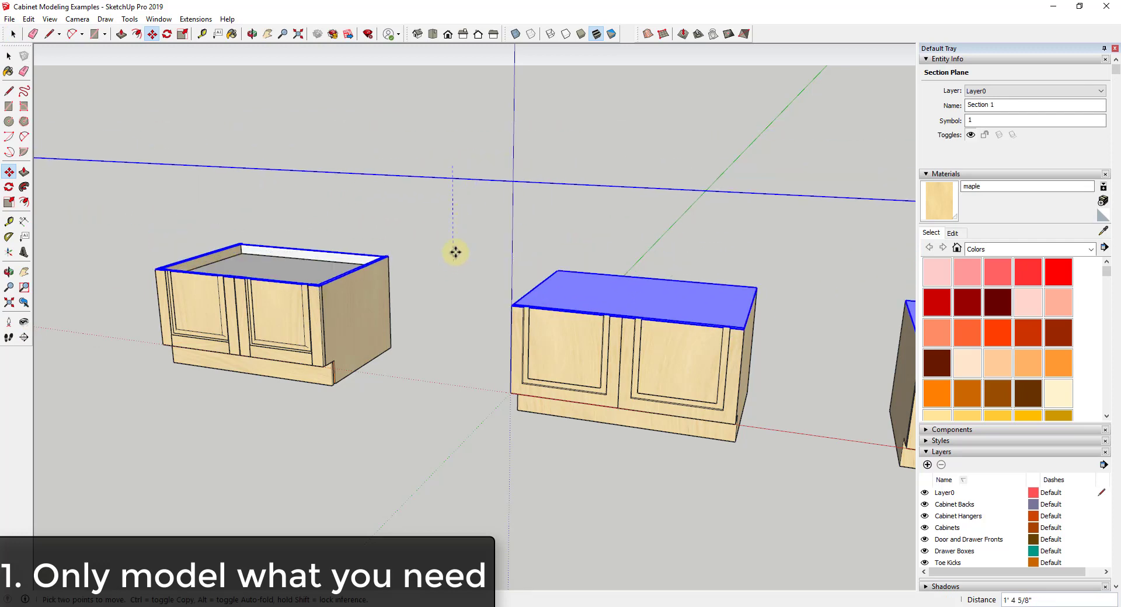
click(467, 219)
key(space)
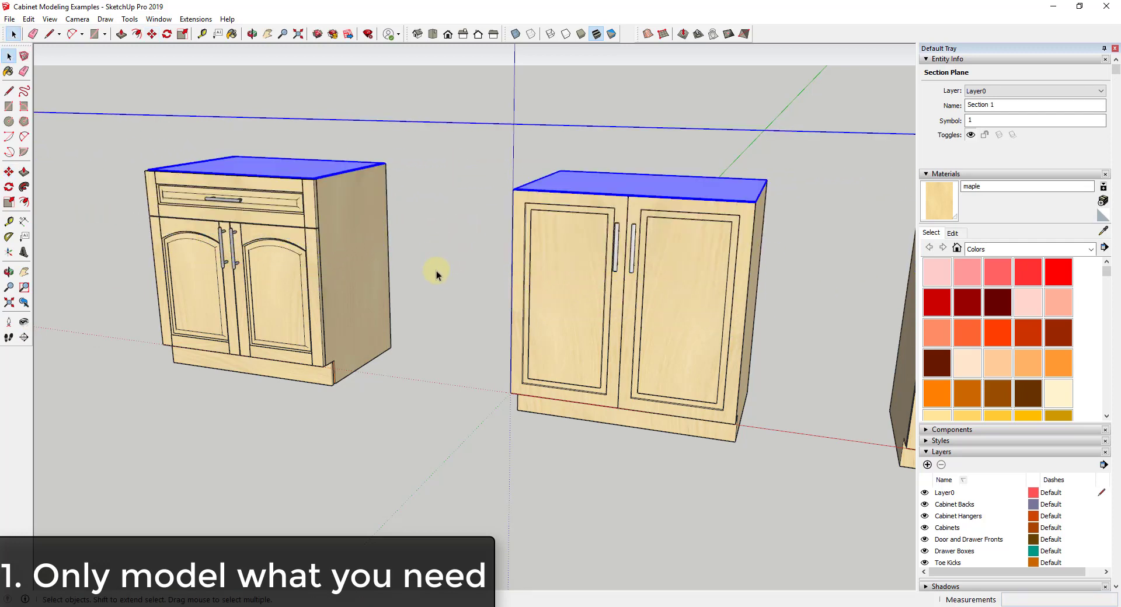
click(437, 208)
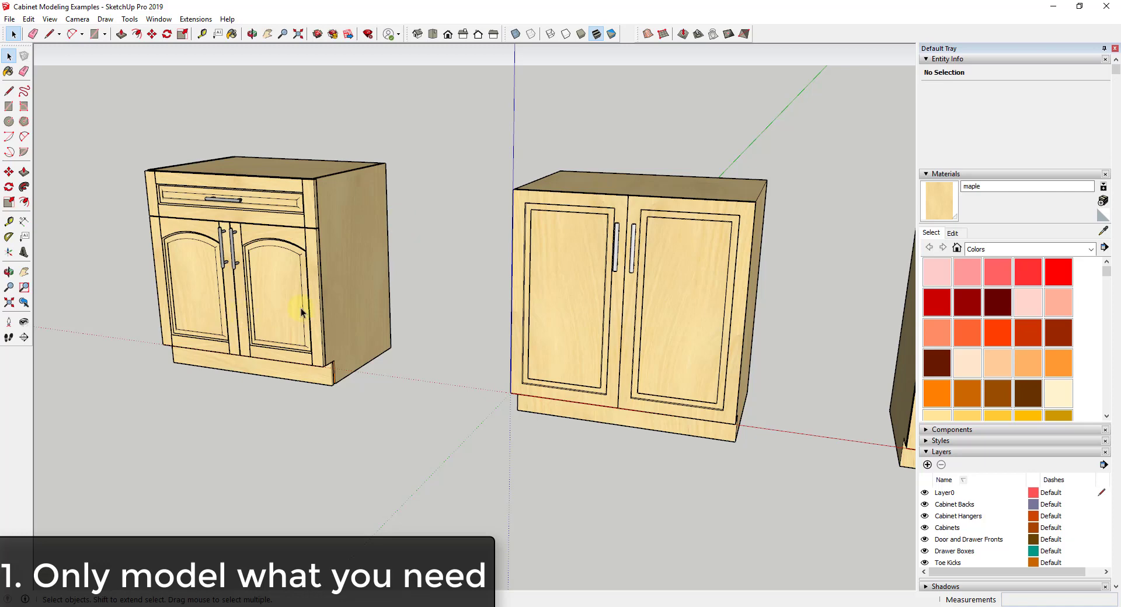
Open the drawer-and-door cabinet for editing and hide its right arched door.
double_click(280, 275)
click(279, 278)
right_click(279, 278)
click(318, 176)
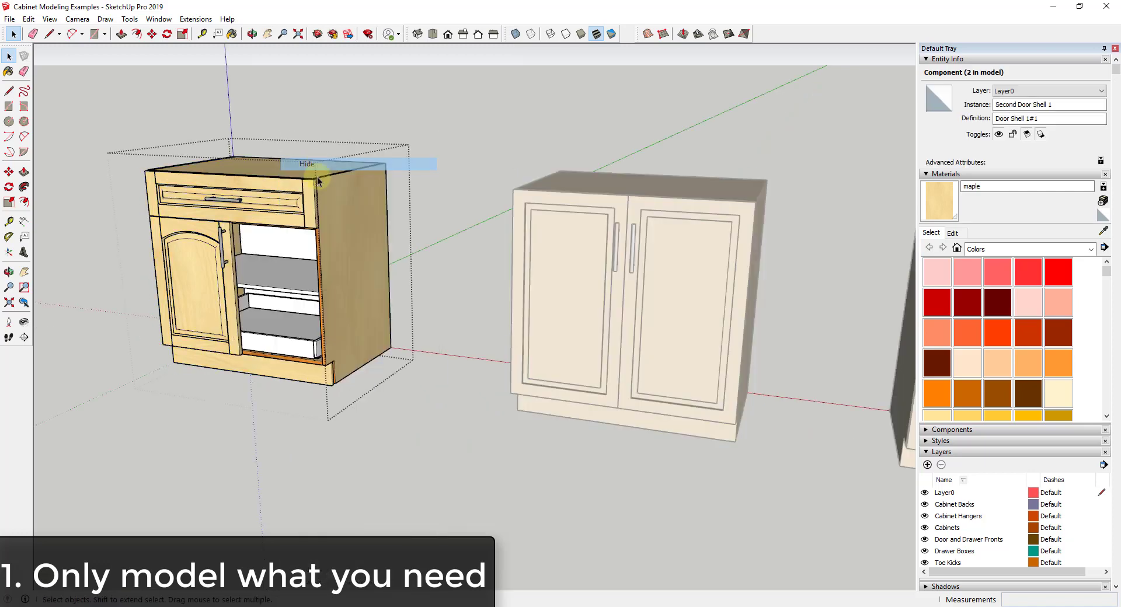
Hide the drawer front of the same cabinet and inspect the shelves and drawer box inside.
middle_drag(288, 282, 332, 228)
click(275, 206)
right_click(273, 205)
click(295, 160)
scroll(225, 228, up, 3)
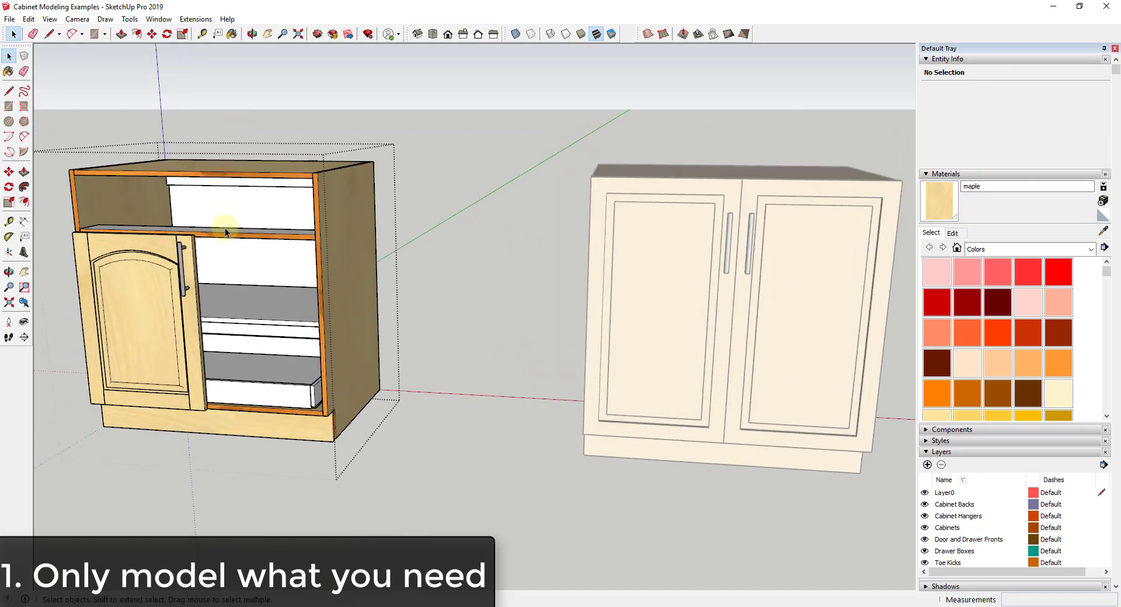
middle_drag(240, 218, 348, 231)
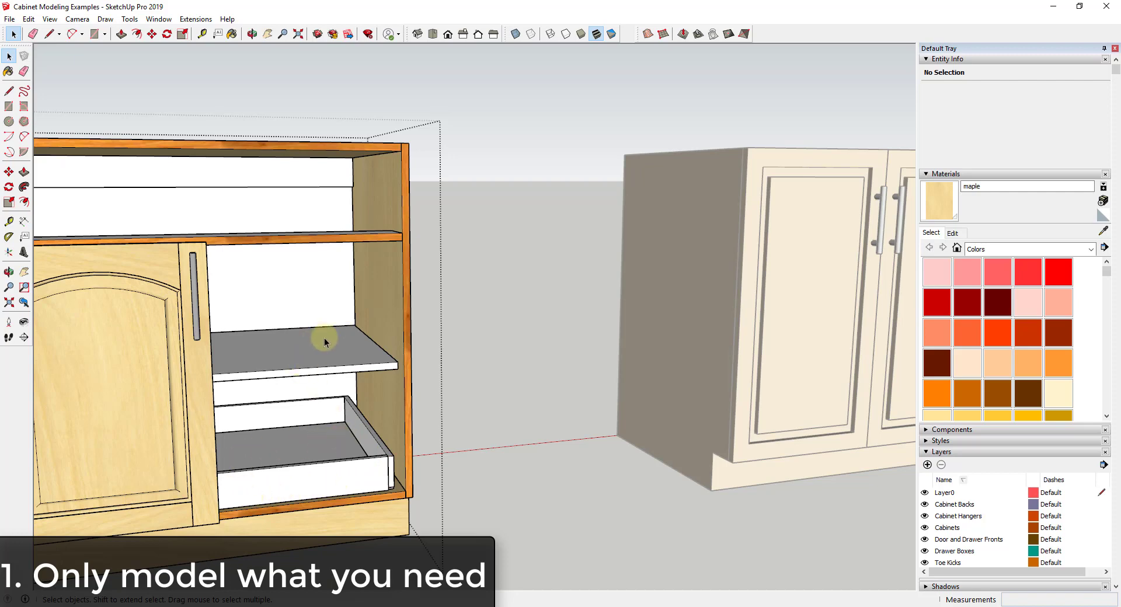
middle_drag(316, 231, 187, 245)
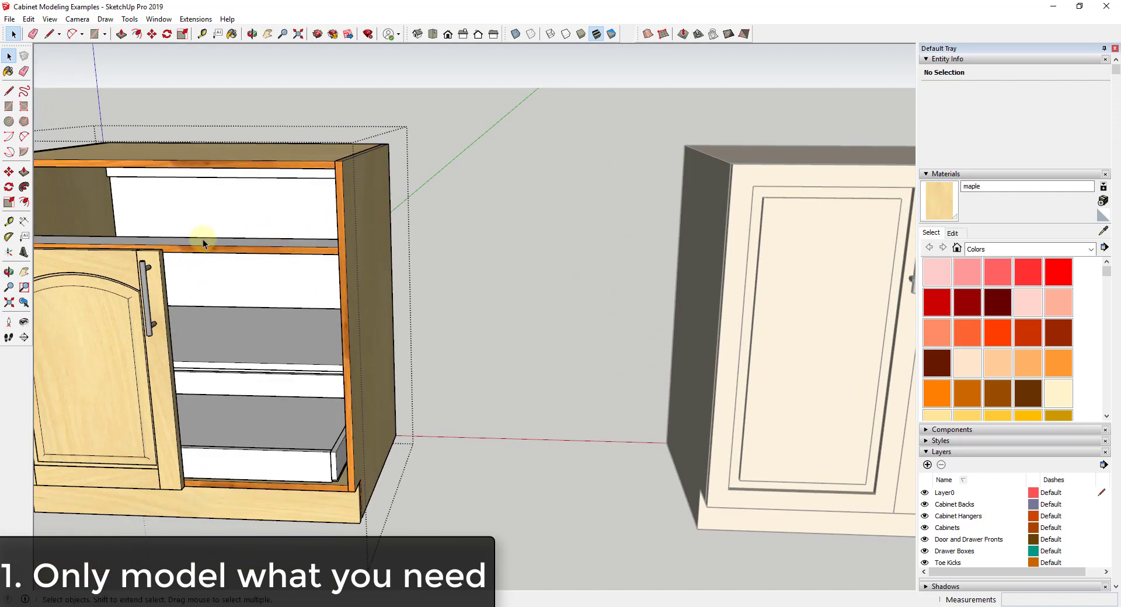
scroll(374, 248, down, 4)
middle_drag(331, 232, 330, 248)
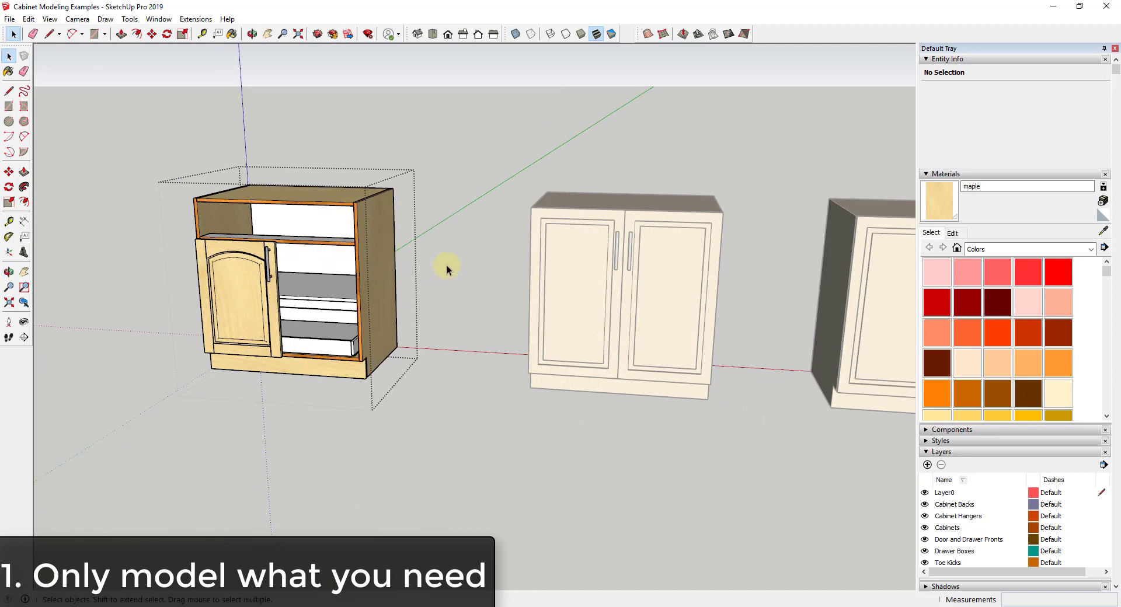
Undo the hiding of the drawer front and right door, and leave the cabinet component.
click(447, 265)
key(ctrl+z)
key(ctrl+z)
key(ctrl+z)
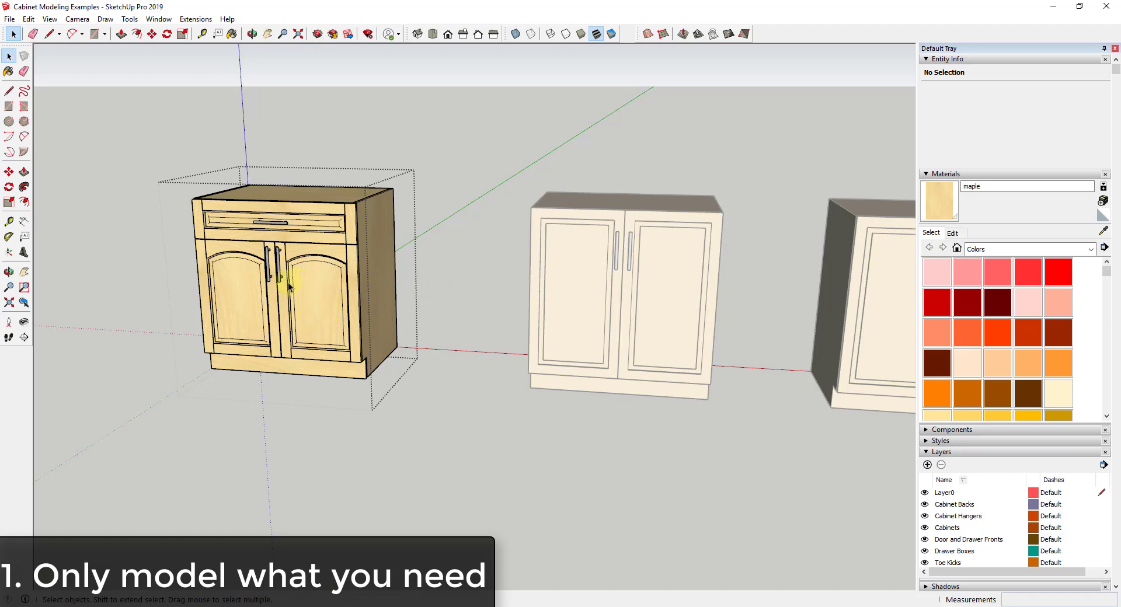
click(426, 266)
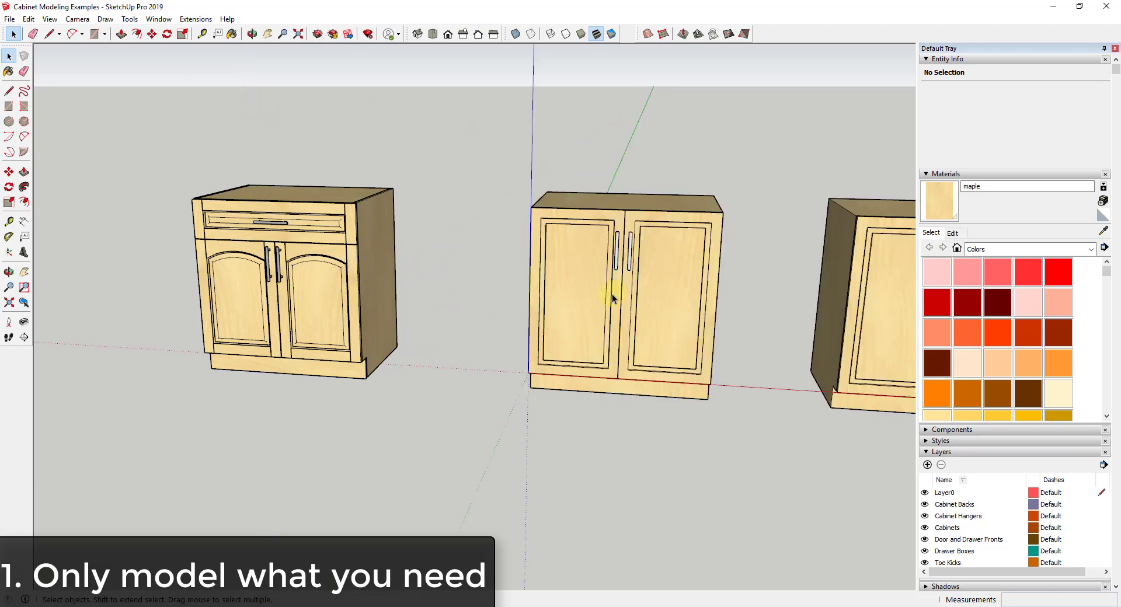
Hide the right door of the middle two-door cabinet to expose the body behind it.
middle_drag(796, 350, 733, 326)
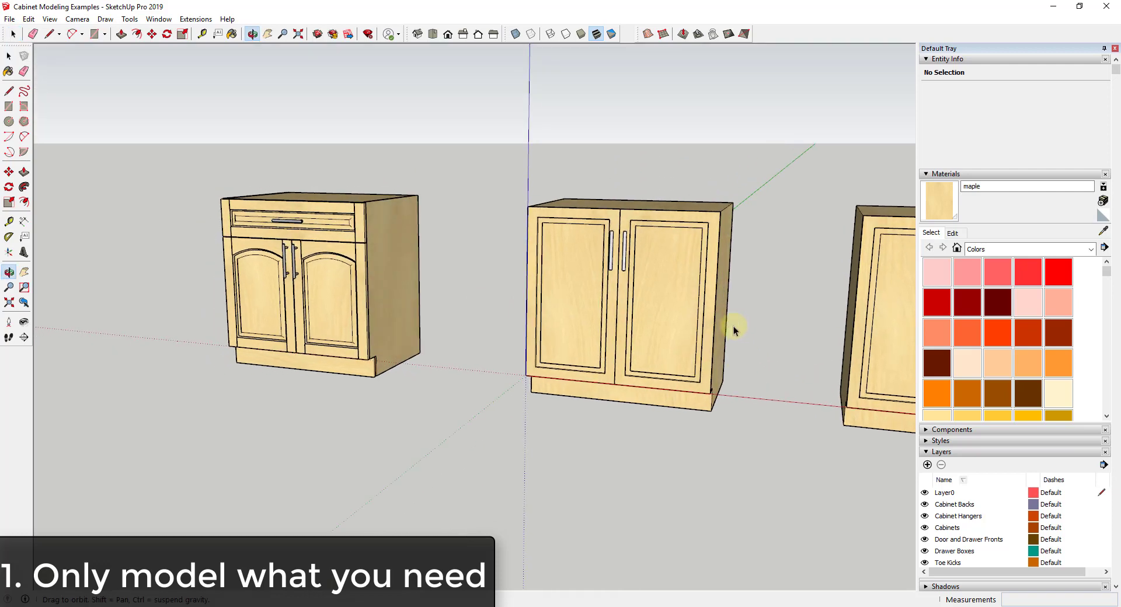
scroll(733, 325, up, 3)
click(653, 267)
right_click(612, 261)
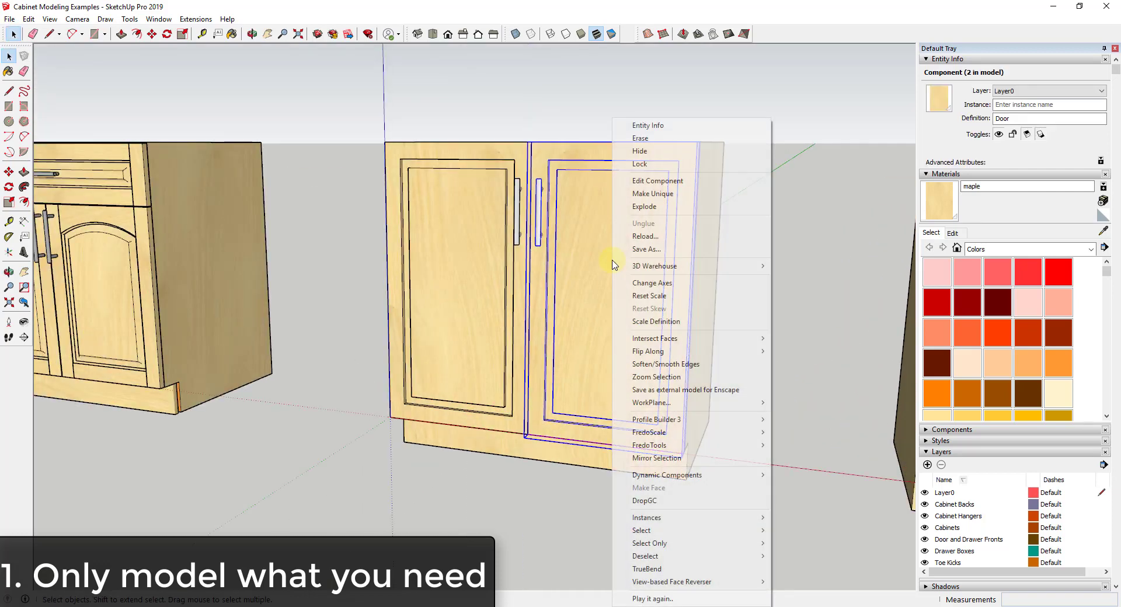
click(640, 151)
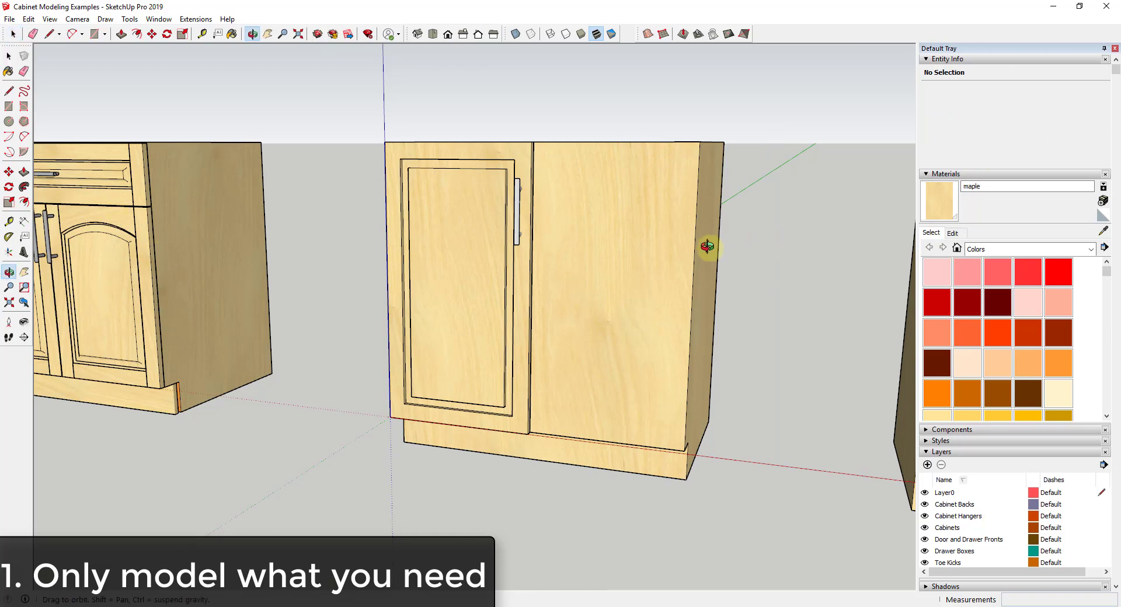
middle_drag(708, 246, 628, 268)
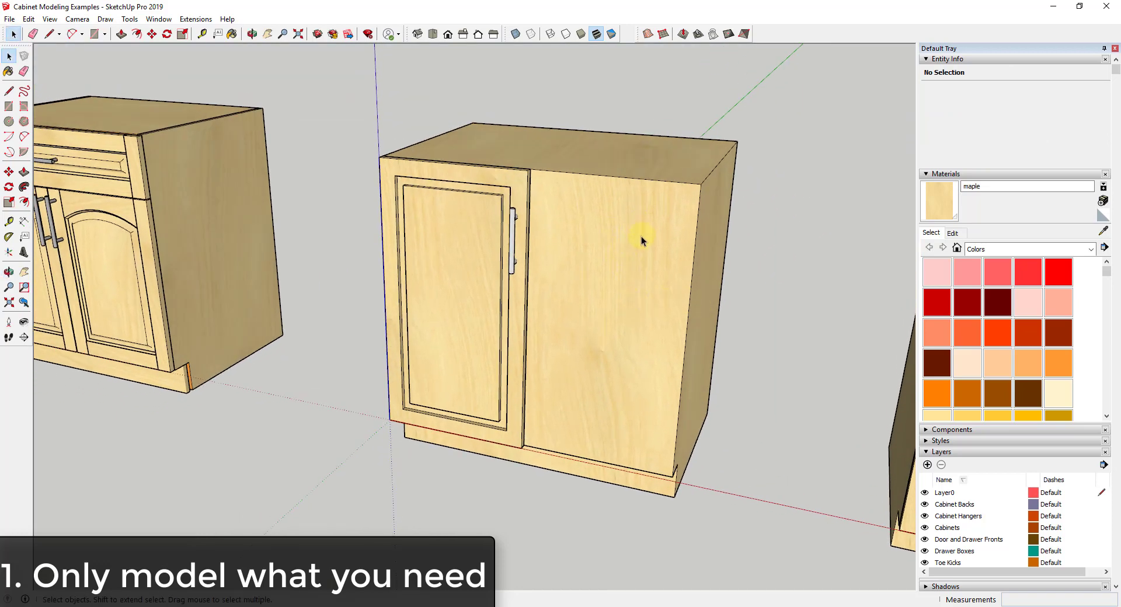
Open the middle cabinet's body group, hide its front face to check the inside, and leave the group.
click(649, 249)
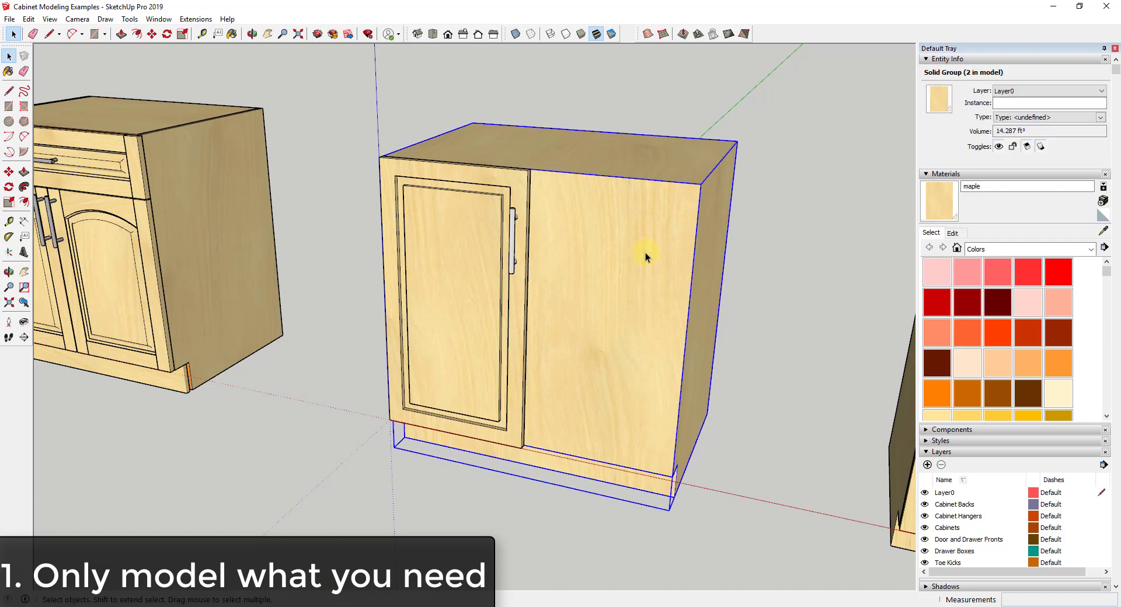
double_click(645, 252)
right_click(644, 252)
click(628, 250)
right_click(628, 250)
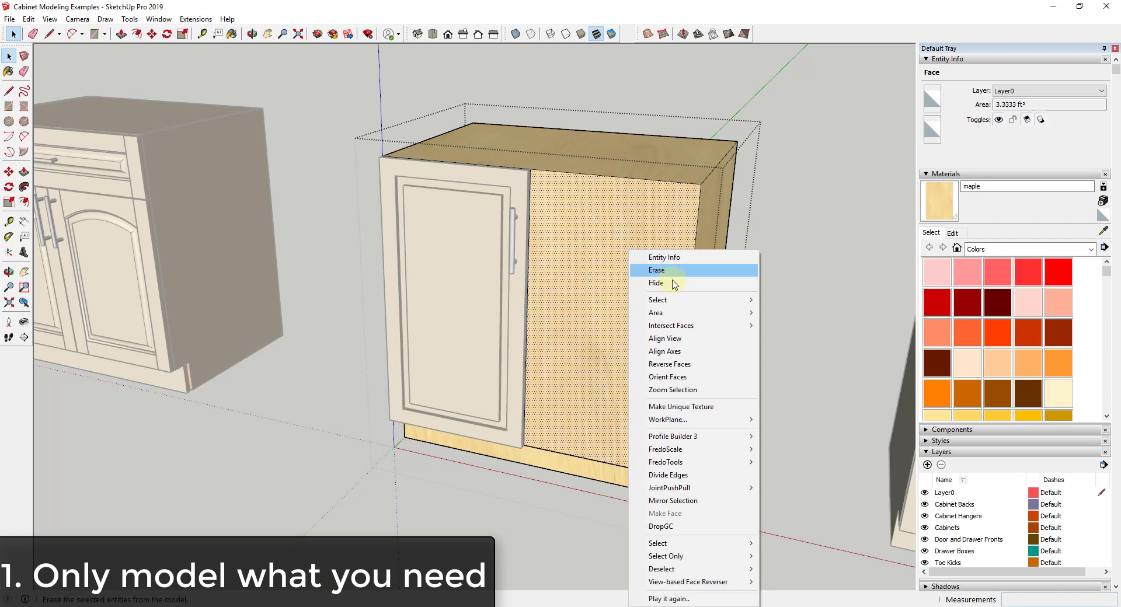
click(670, 285)
click(767, 265)
middle_drag(656, 311, 802, 290)
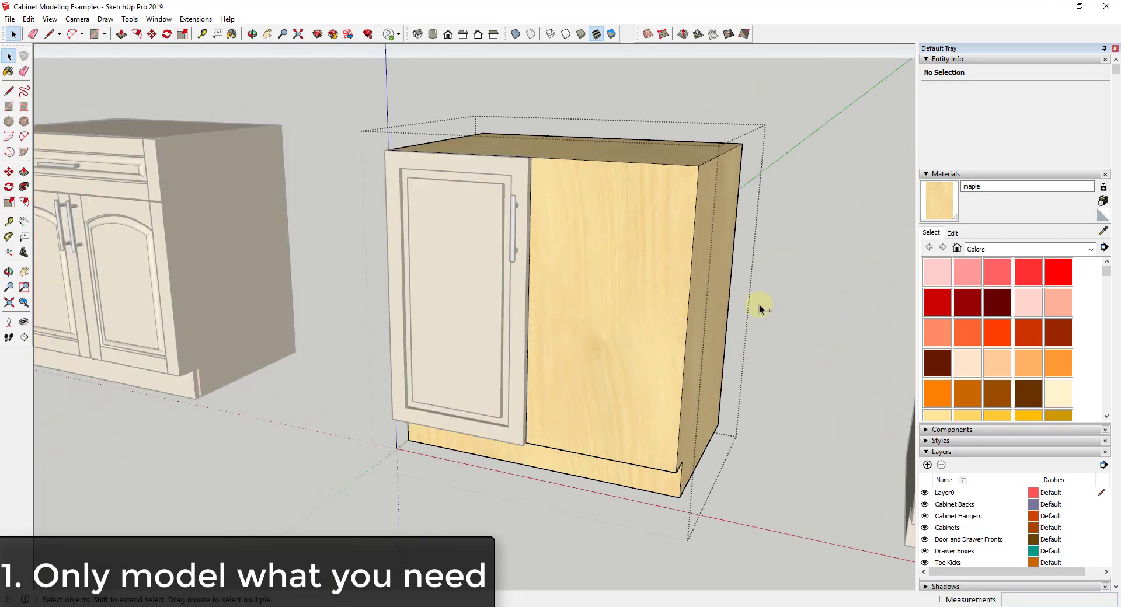
click(758, 303)
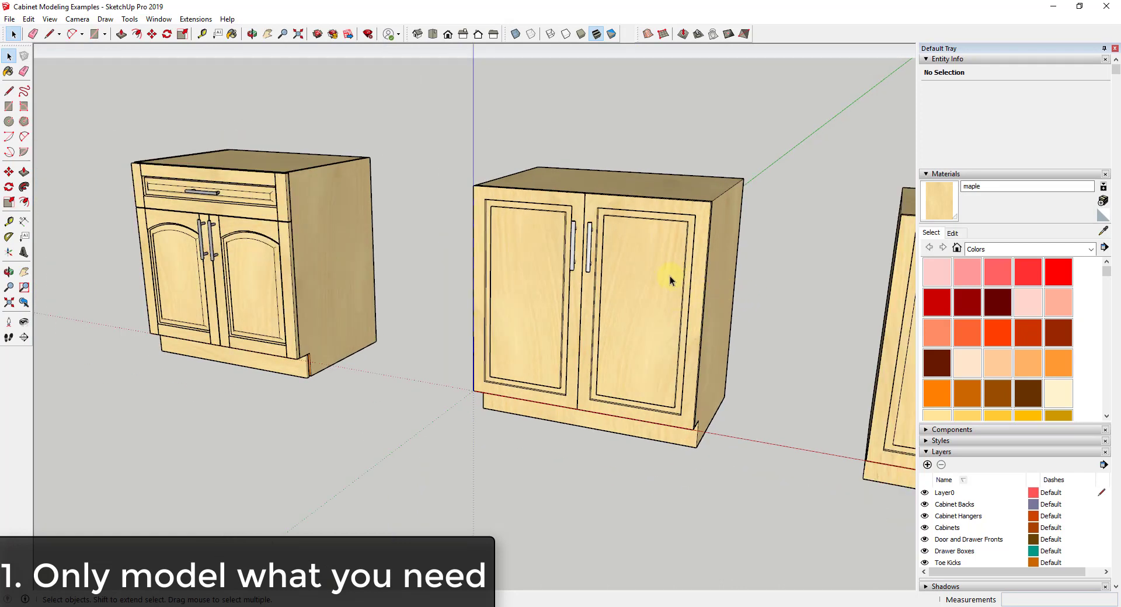
Examine the row of cabinets and the panel detail on the middle cabinet's doors.
scroll(674, 285, down, 2)
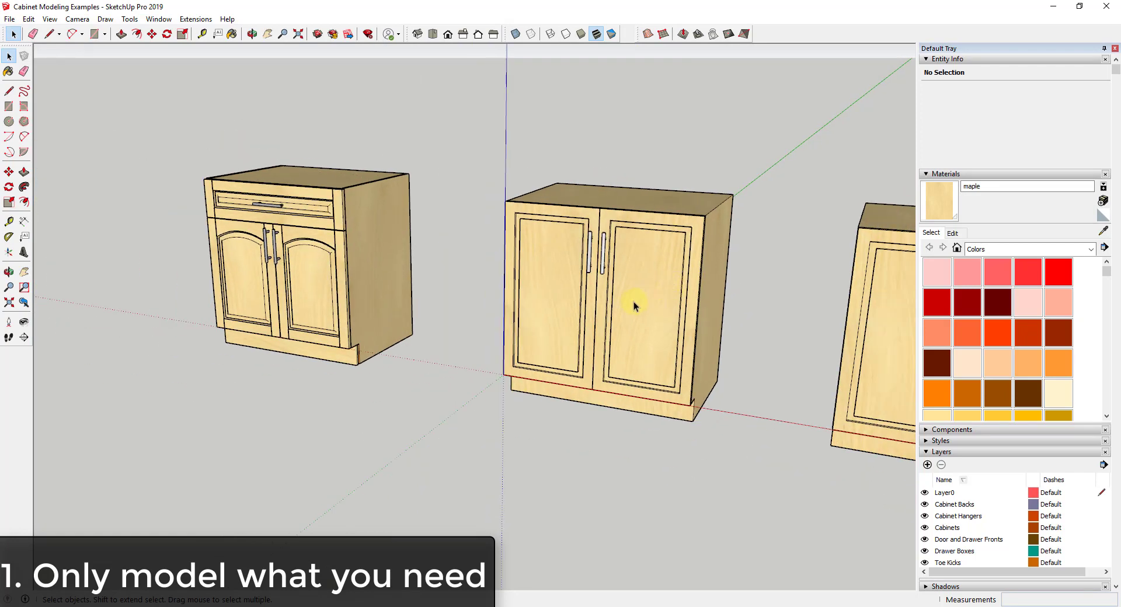
scroll(633, 301, up, 1)
shift+middle_drag(621, 292, 642, 289)
mouse_move(642, 288)
mouse_down()
mouse_move(625, 282)
mouse_move(651, 282)
mouse_up()
key(space)
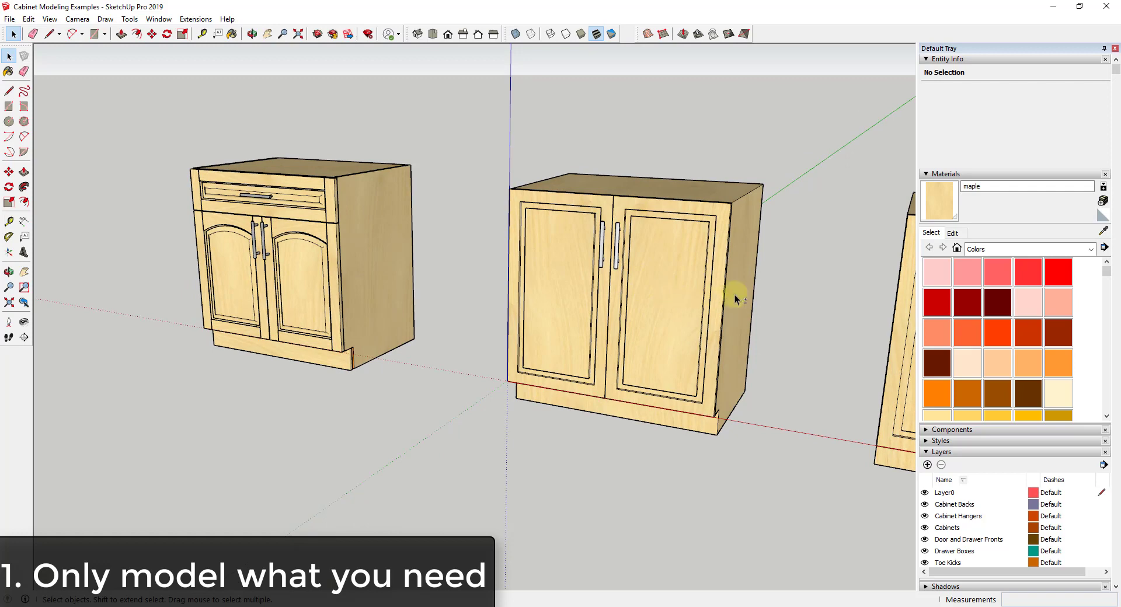
key(o)
drag(738, 294, 696, 288)
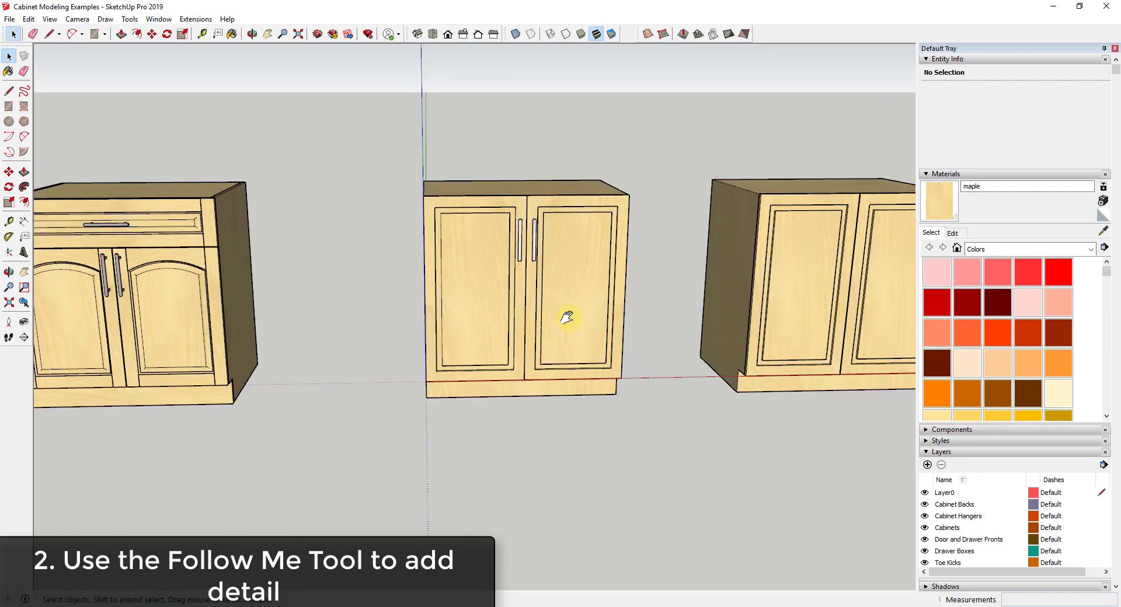
drag(570, 318, 500, 312)
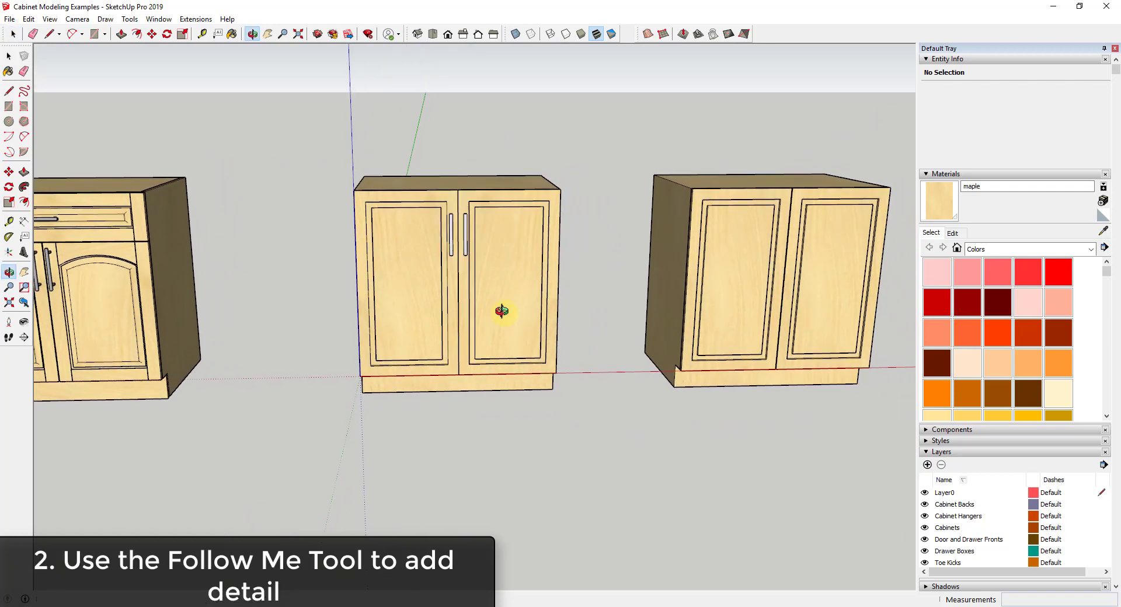
Open the middle cabinet's left door component and offset the outline of its inner panel face inward.
key(space)
scroll(420, 232, up, 5)
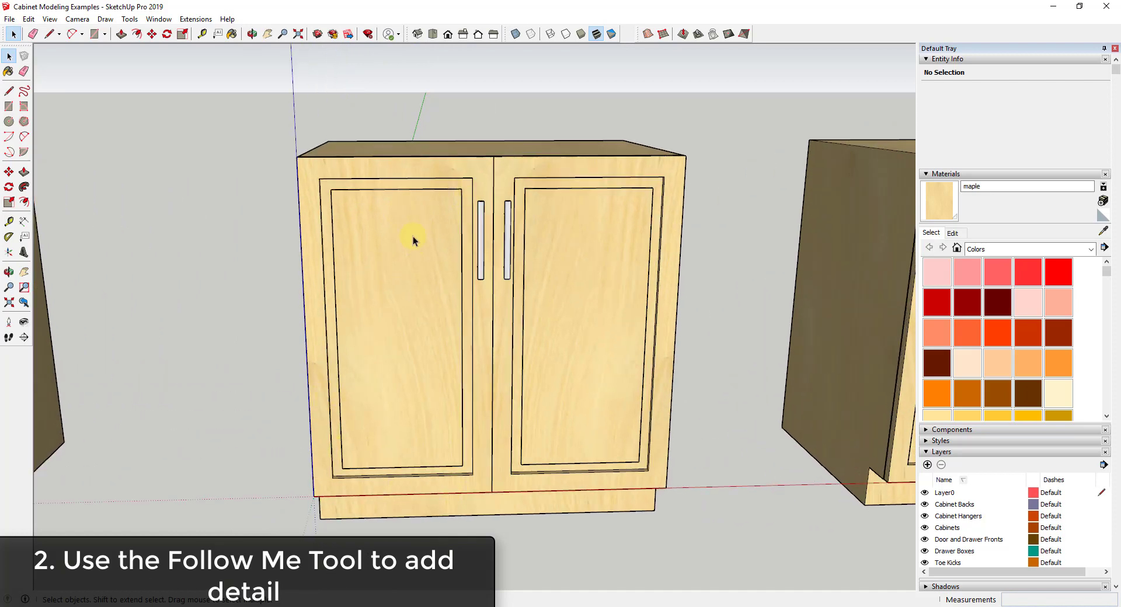
key(space)
double_click(361, 244)
key(f)
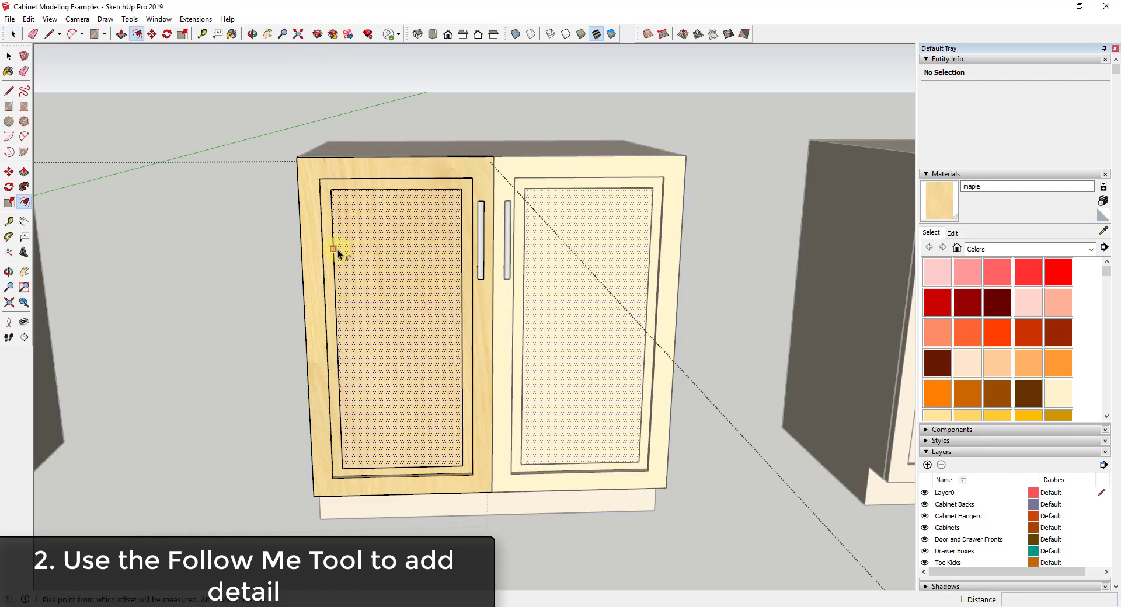
click(338, 250)
click(349, 255)
key(space)
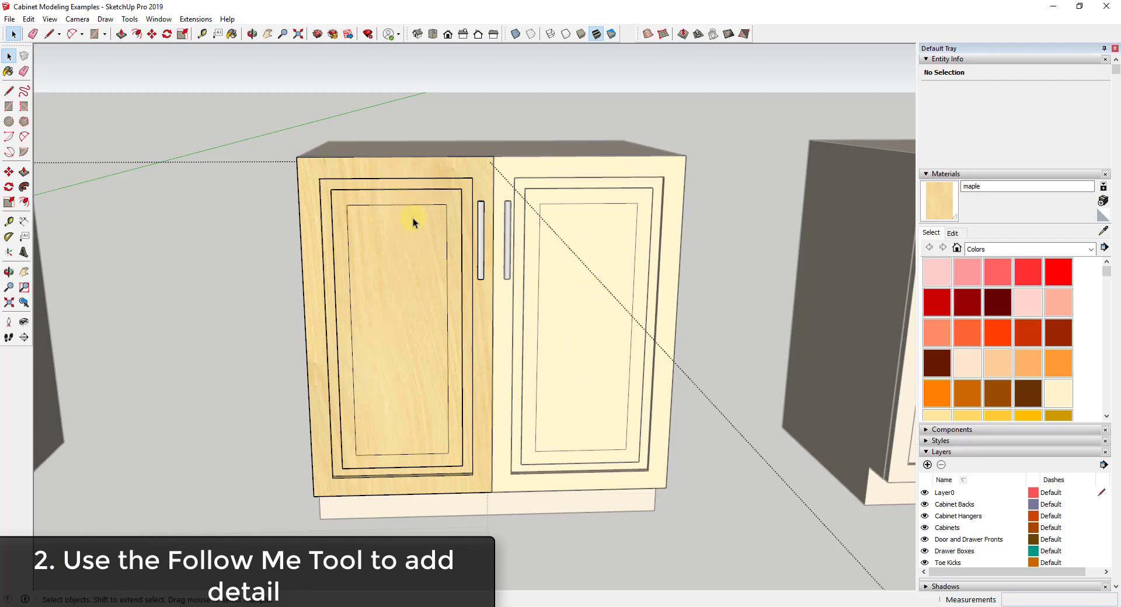
Draw a short line perpendicular across the left edge of the offset rectangle on the left door's inner panel.
scroll(352, 218, up, 6)
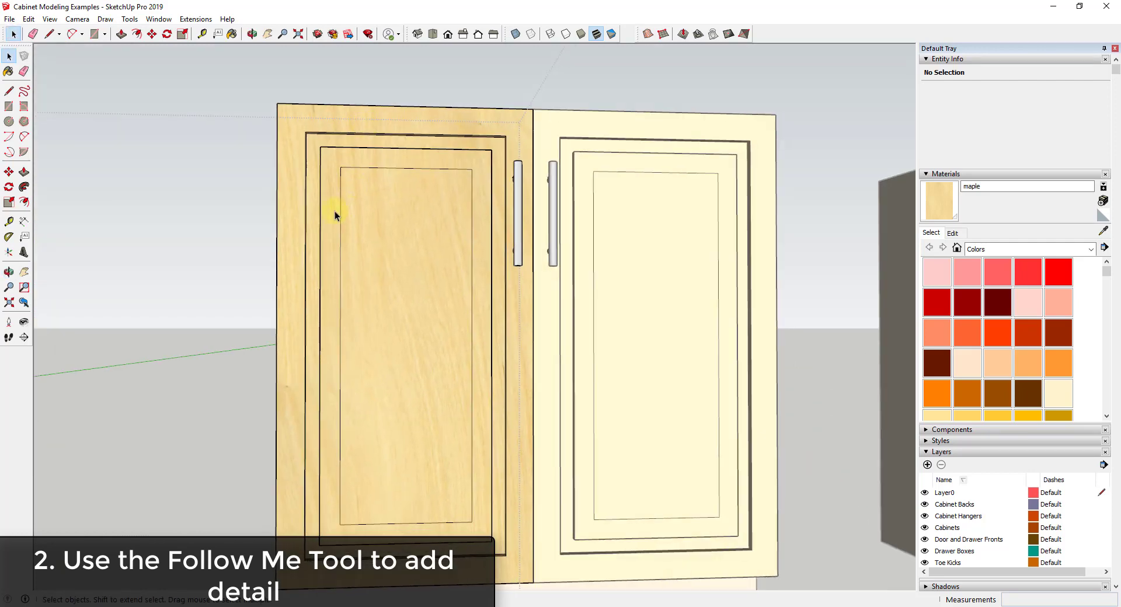
key(a)
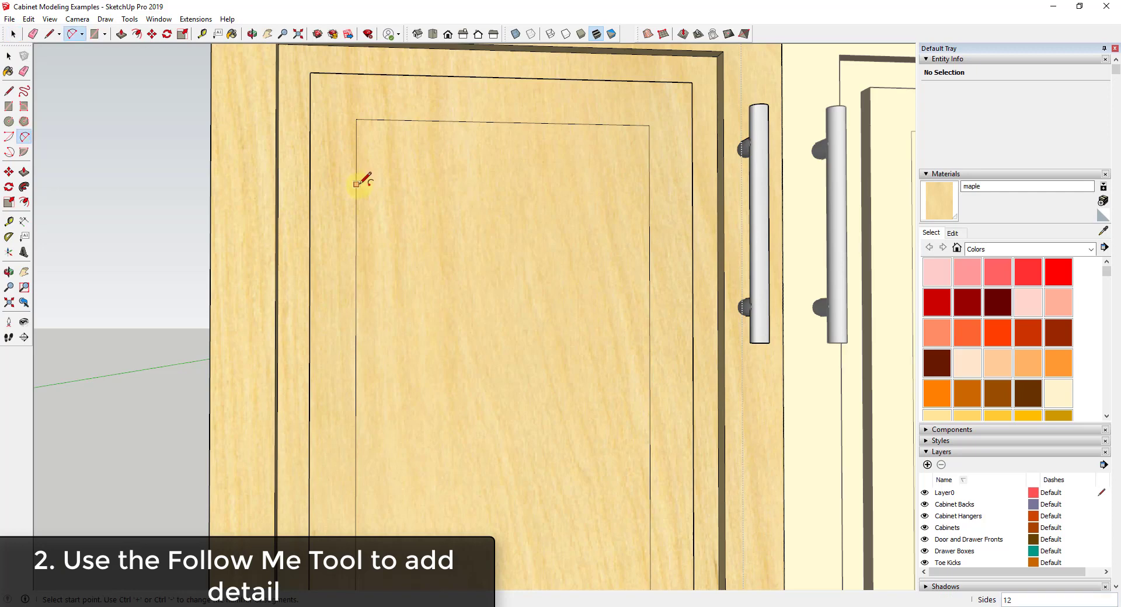
key(l)
click(356, 189)
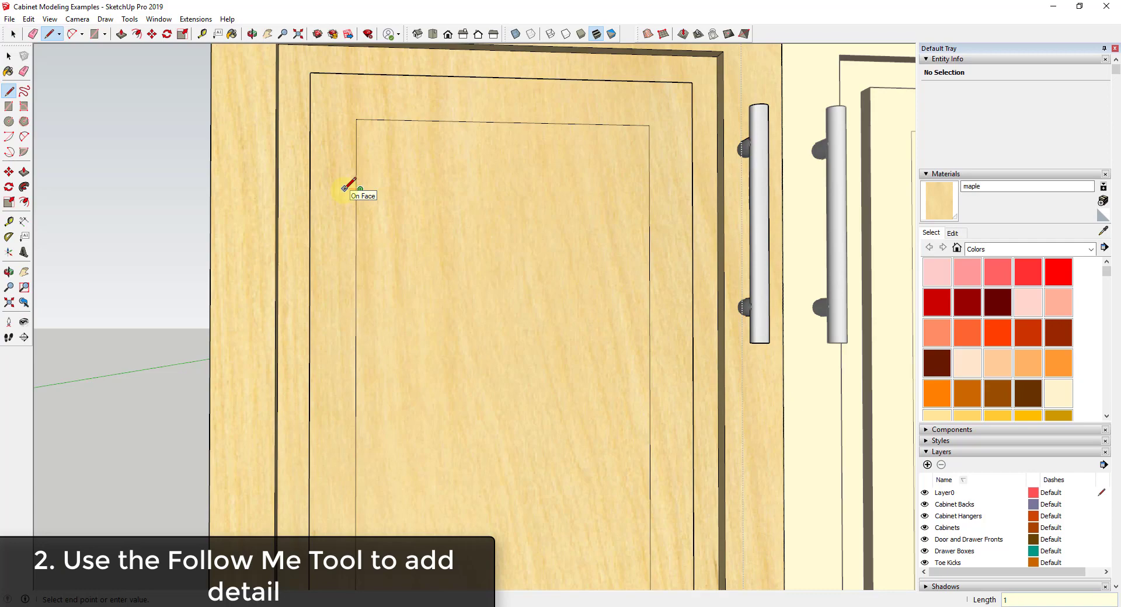
middle_drag(419, 191, 251, 50)
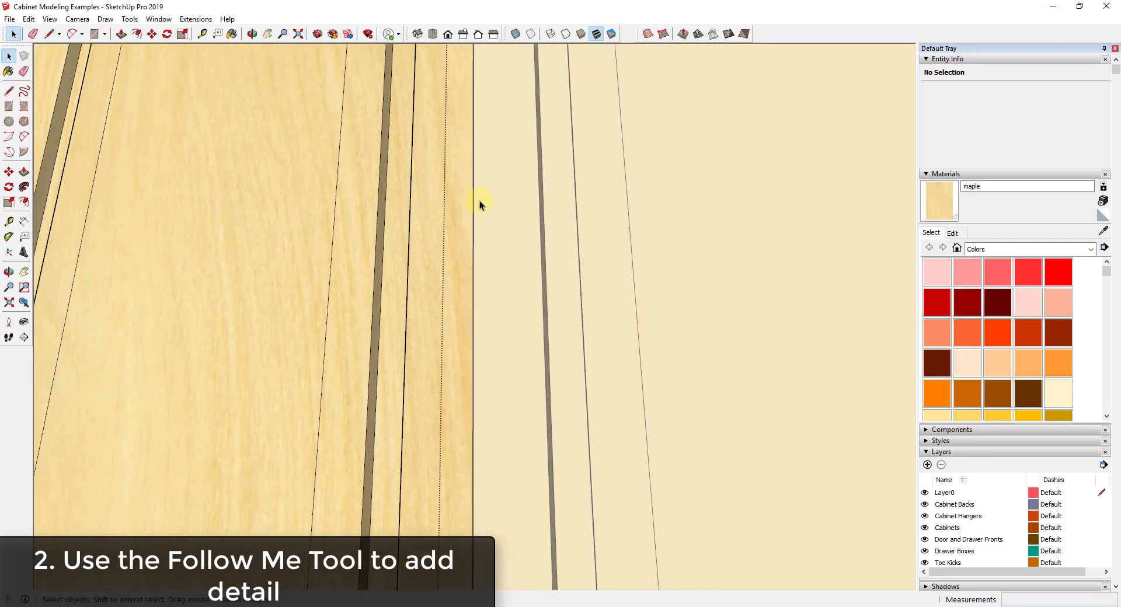
Draw an arc over the short line to form a small half-round profile standing out from the panel.
scroll(479, 201, down, 6)
middle_drag(418, 352, 309, 204)
scroll(315, 196, up, 3)
scroll(318, 196, up, 5)
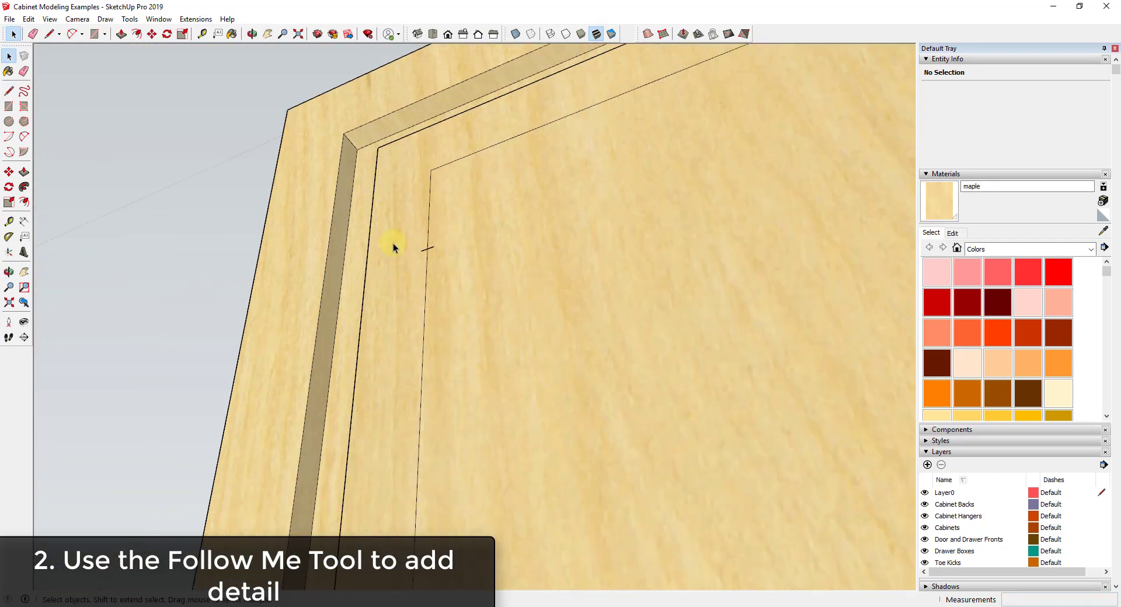
key(a)
click(445, 259)
click(470, 250)
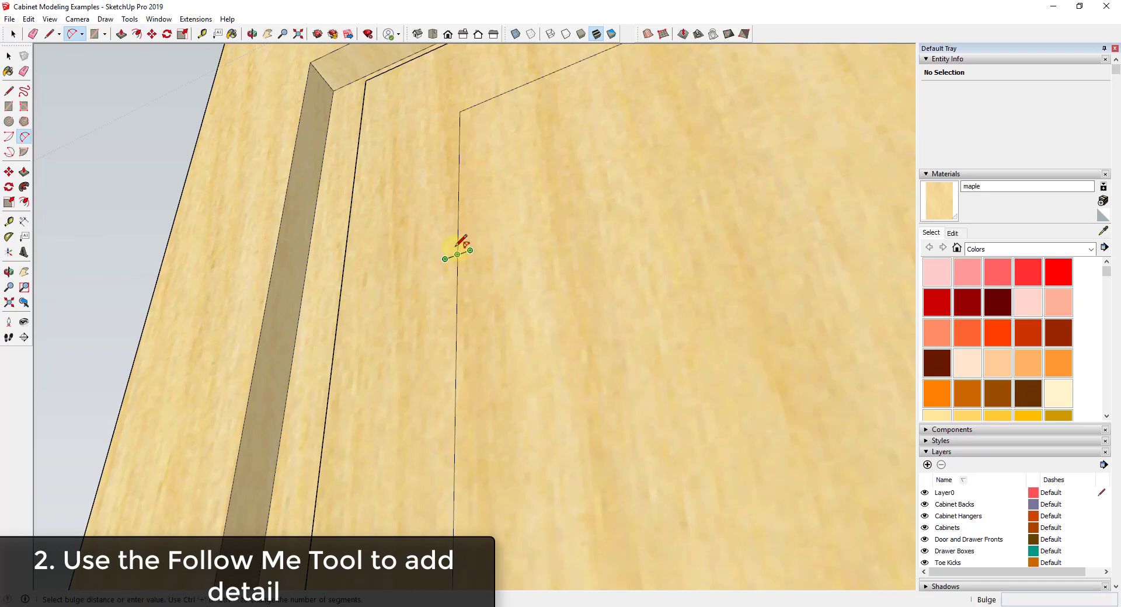
click(448, 247)
key(space)
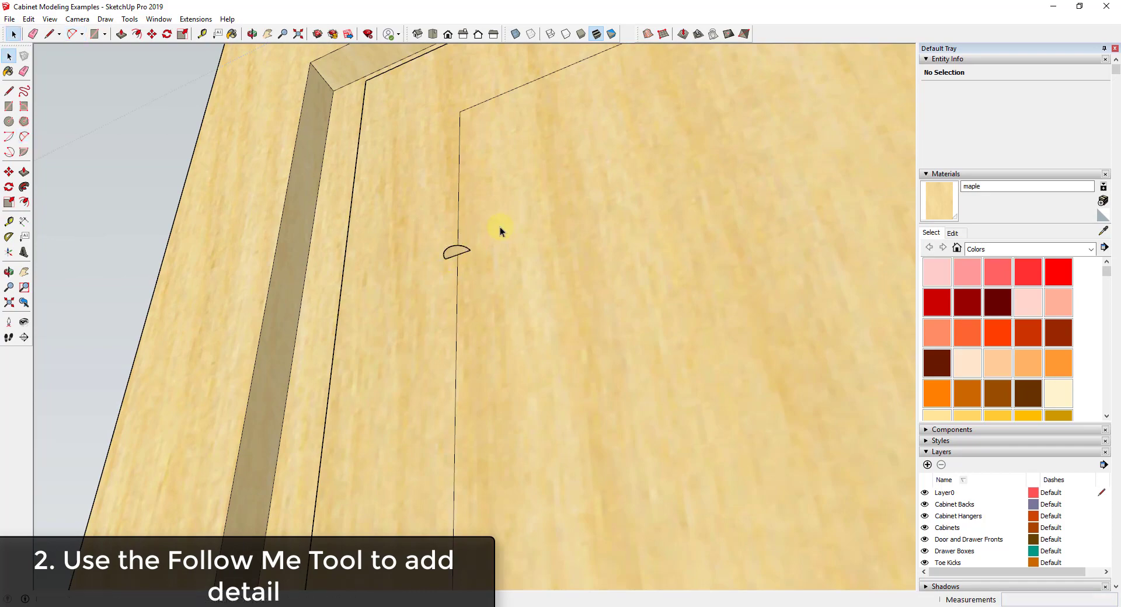
Select the face inside the offset rectangle as the Follow Me path and check the half-round profile against it.
scroll(500, 226, down, 3)
middle_drag(493, 231, 528, 323)
scroll(529, 323, down, 2)
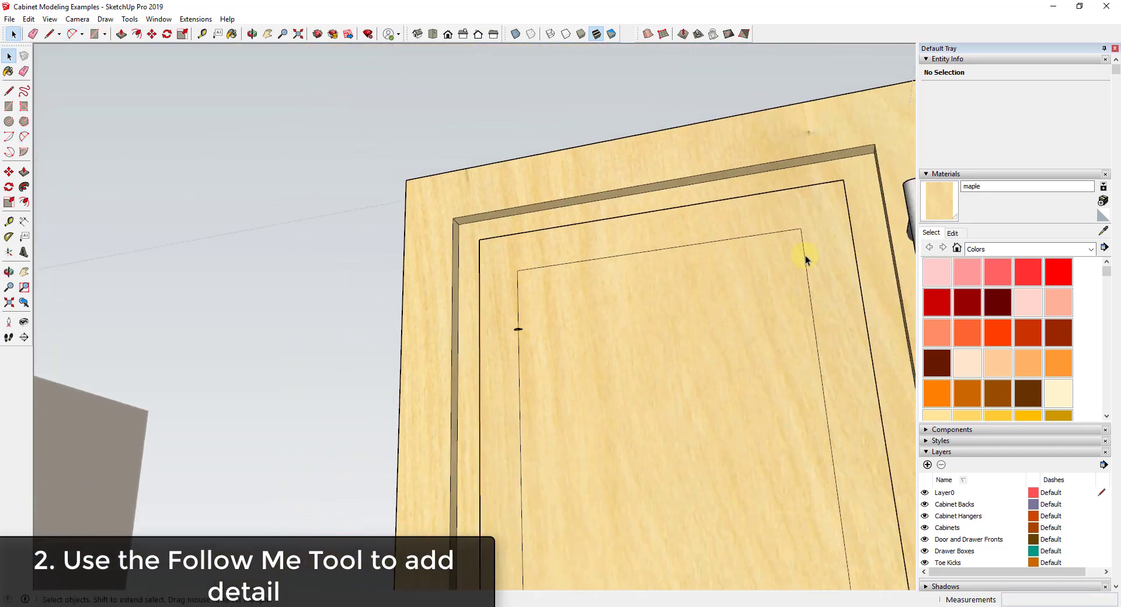
scroll(734, 330, down, 6)
shift+middle_drag(750, 359, 530, 355)
click(480, 367)
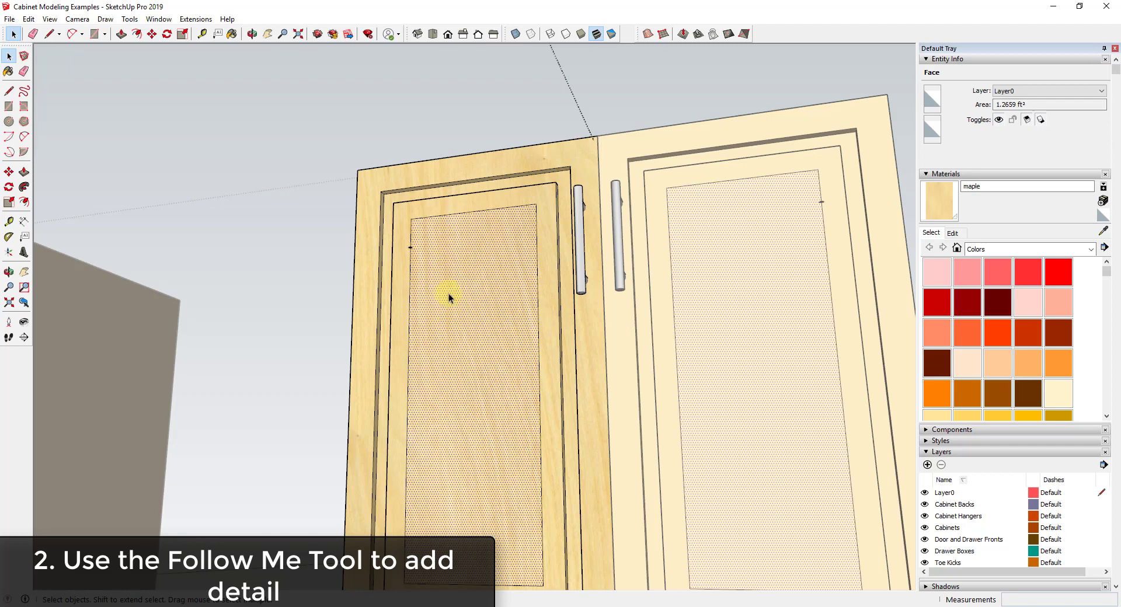
scroll(408, 233, up, 10)
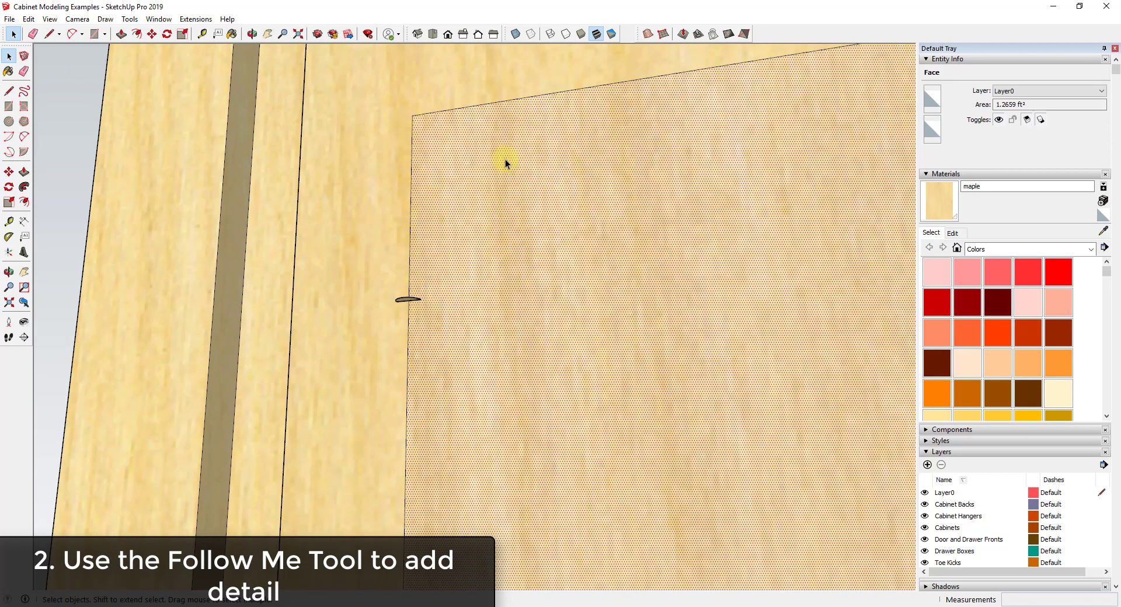
mouse_move(506, 158)
middle_down()
mouse_move(408, 248)
mouse_move(431, 115)
middle_up()
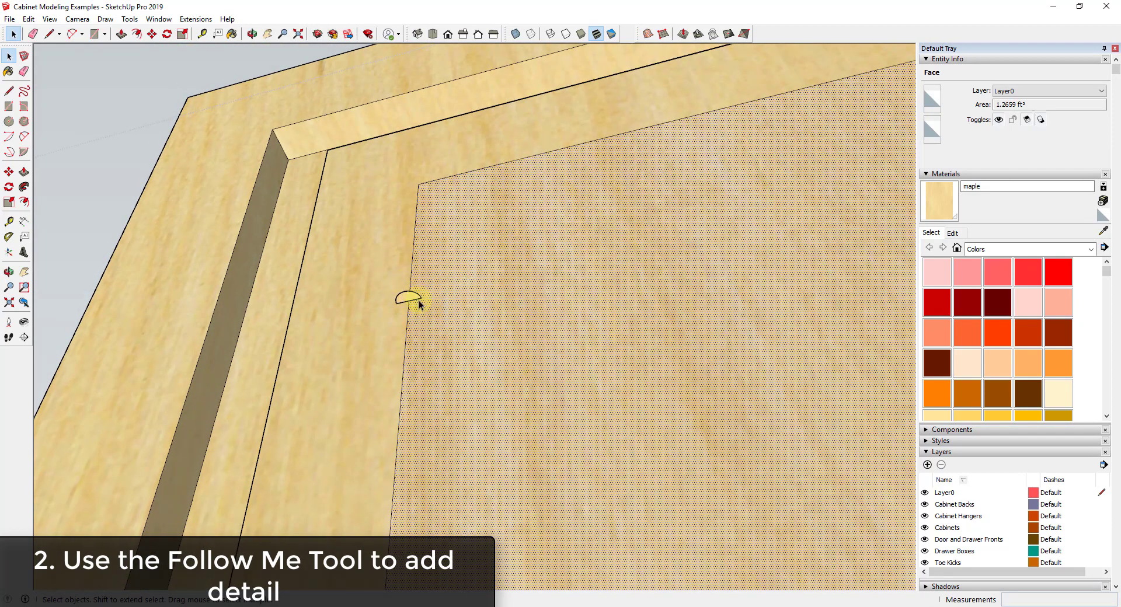
middle_drag(419, 301, 423, 235)
scroll(444, 244, down, 2)
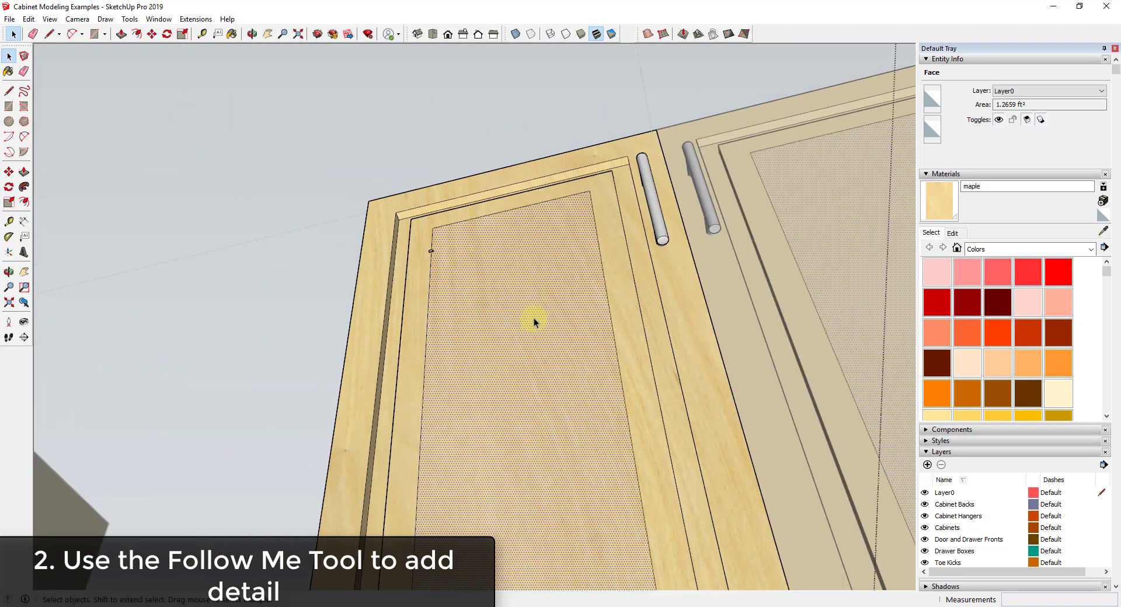
Try selecting only the edges around the inner face as an alternative path, and reselect the face itself.
double_click(498, 272)
shift+click(497, 272)
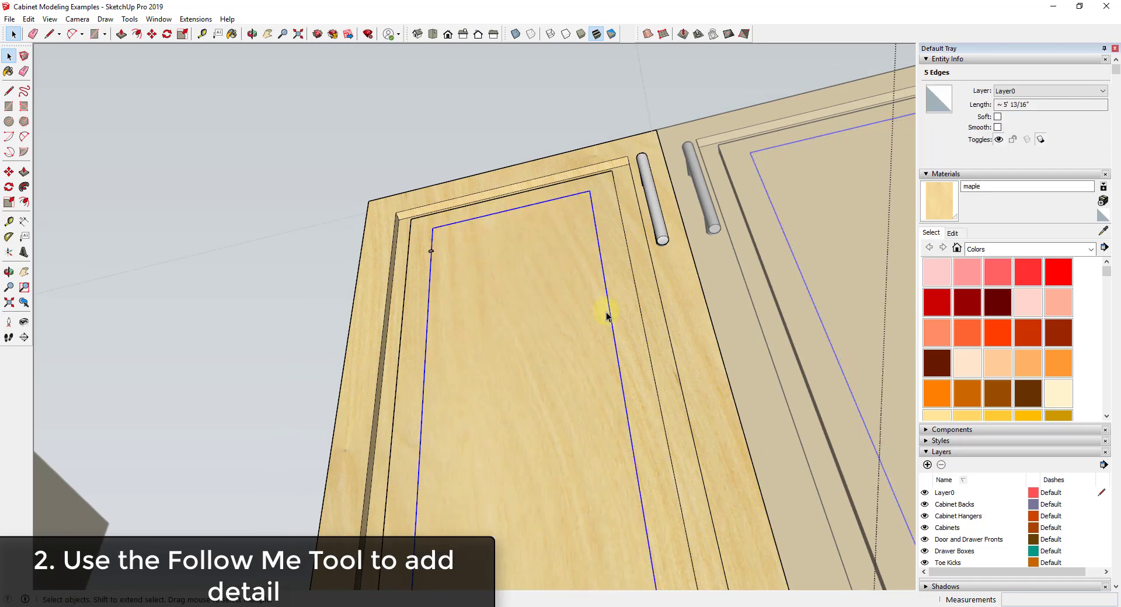
click(510, 281)
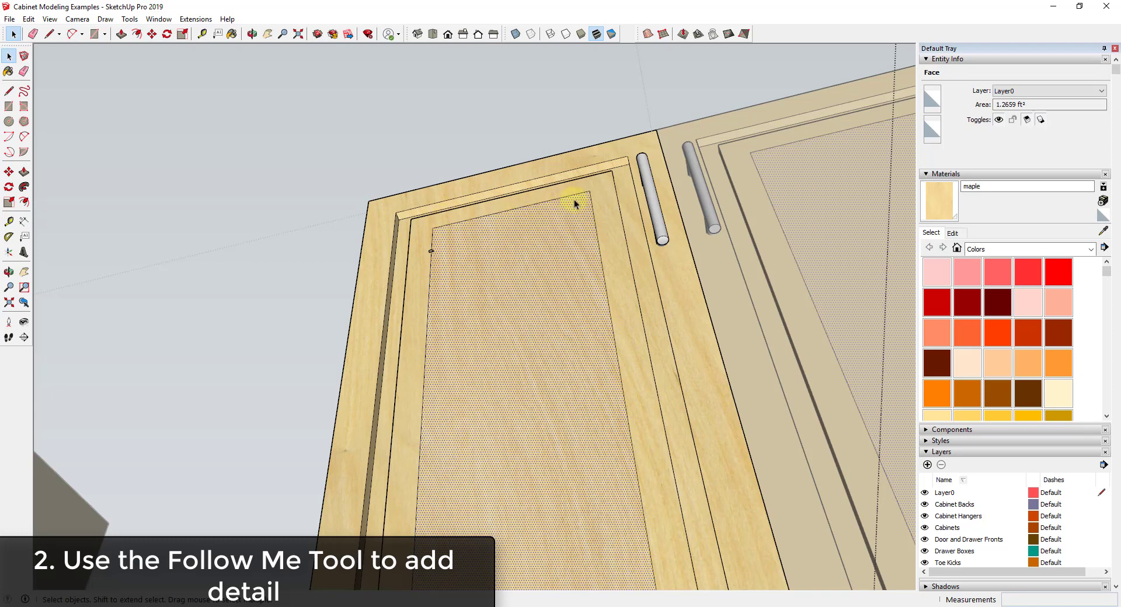
Sweep the half-round profile around the inner face with Follow Me to form a raised bead.
scroll(562, 252, down, 3)
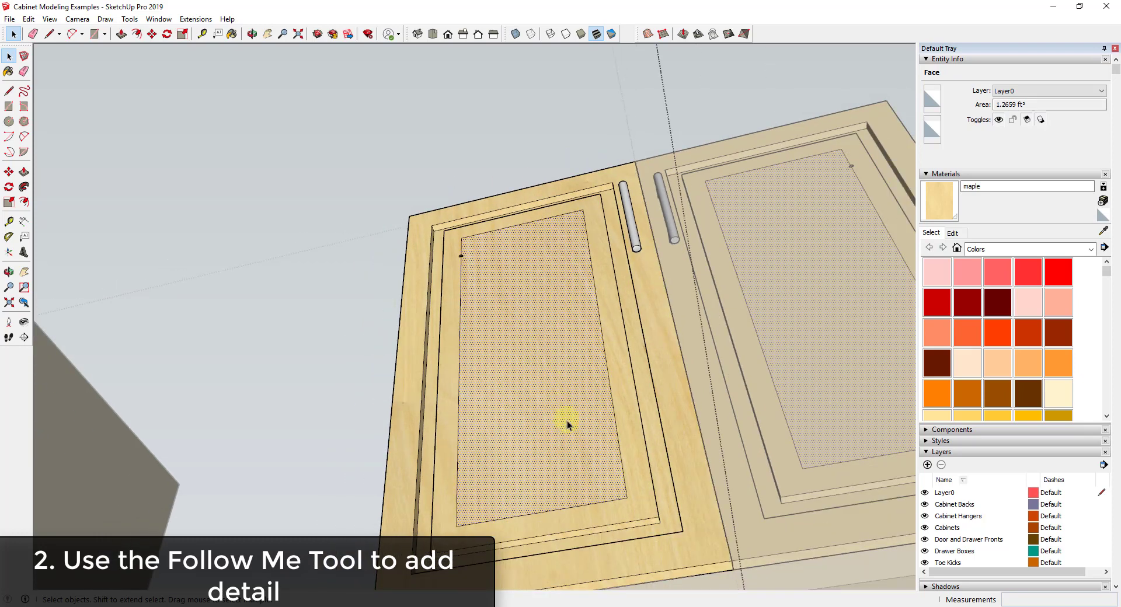
scroll(455, 217, up, 10)
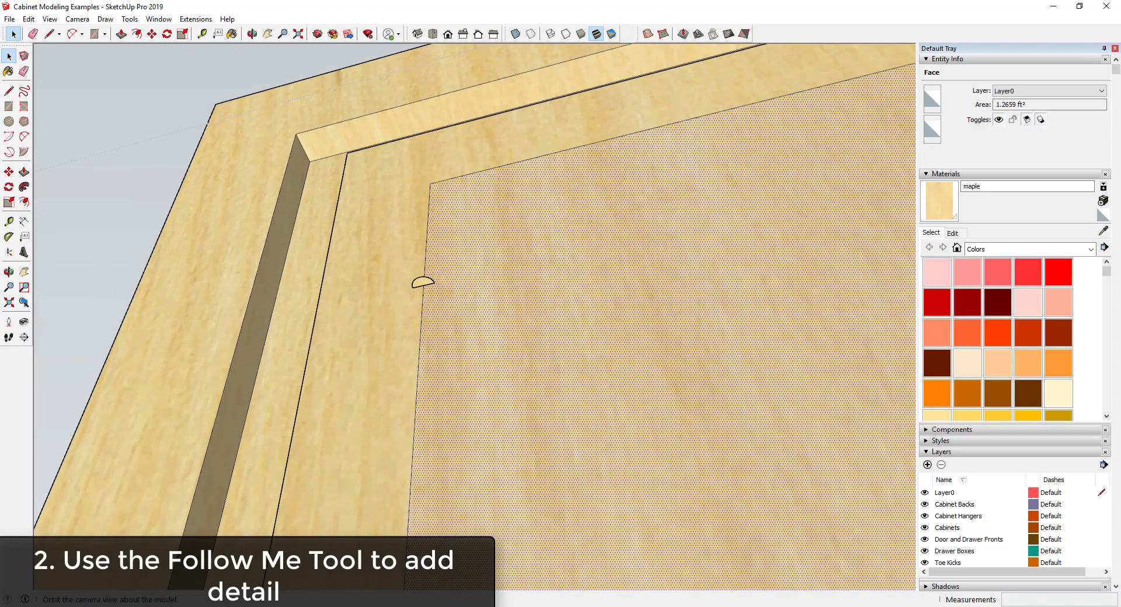
click(24, 187)
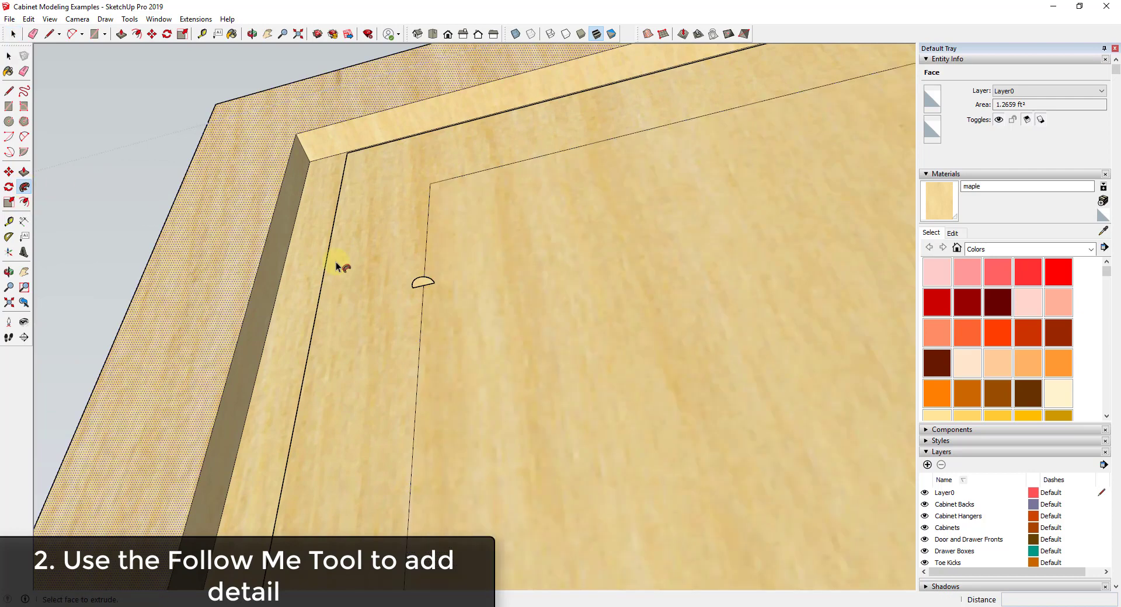
scroll(420, 283, down, 1)
click(422, 283)
scroll(425, 282, down, 5)
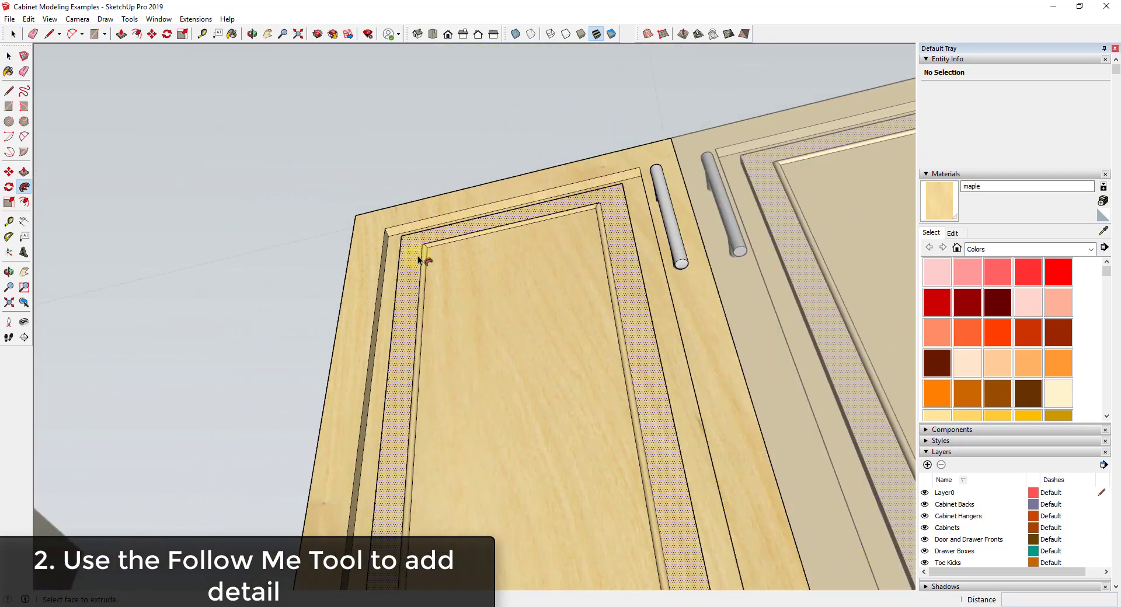
Examine the bead on both doors and leave the left door component.
scroll(418, 257, down, 3)
middle_drag(445, 232, 458, 407)
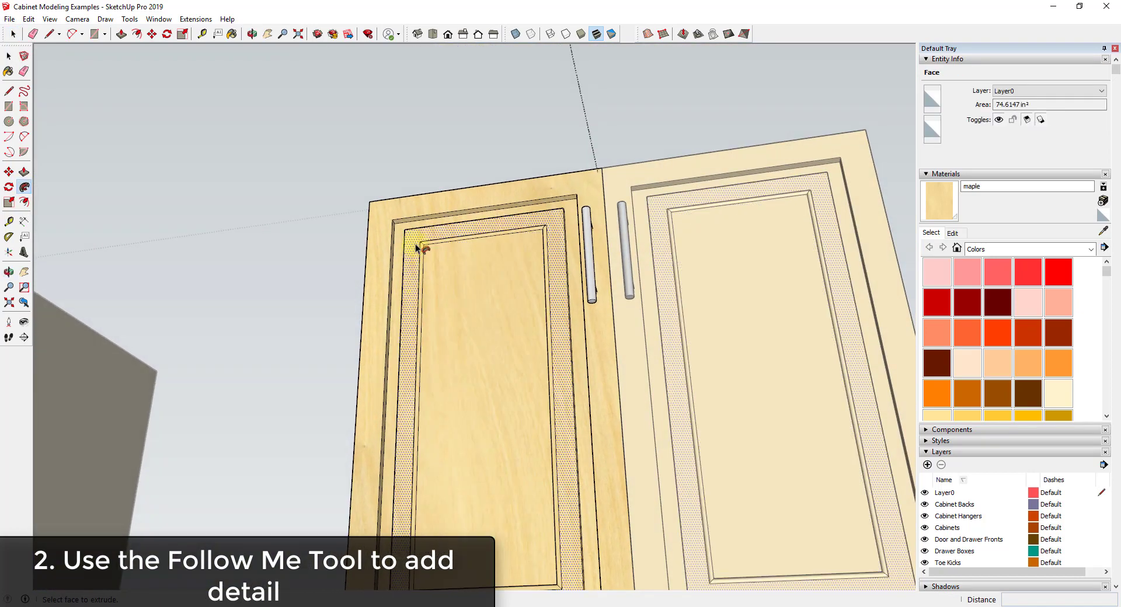
drag(523, 585, 553, 276)
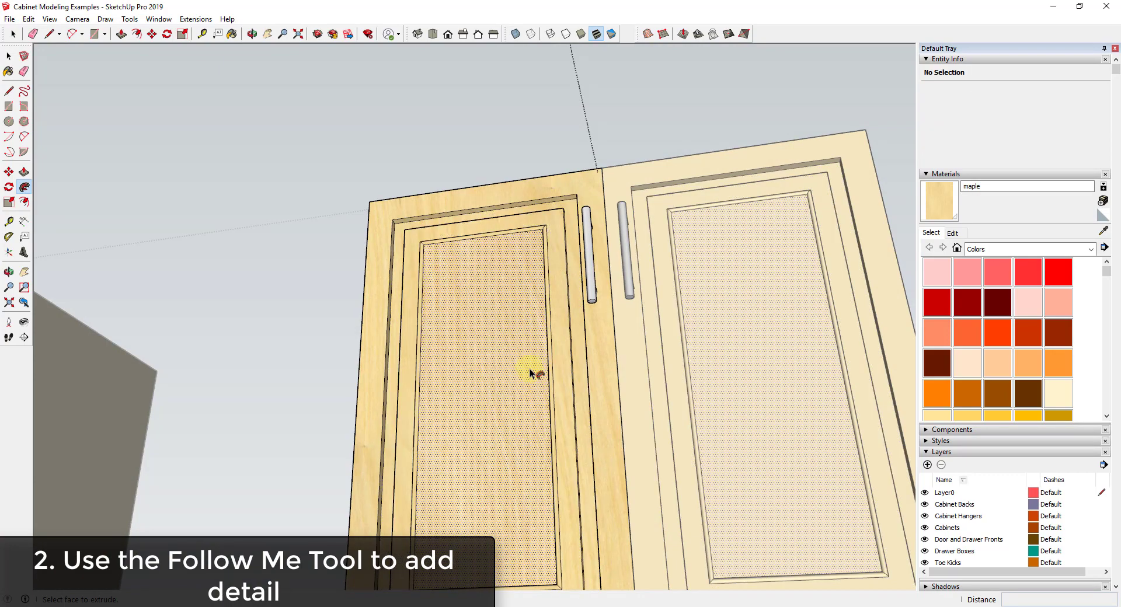
middle_drag(530, 370, 566, 410)
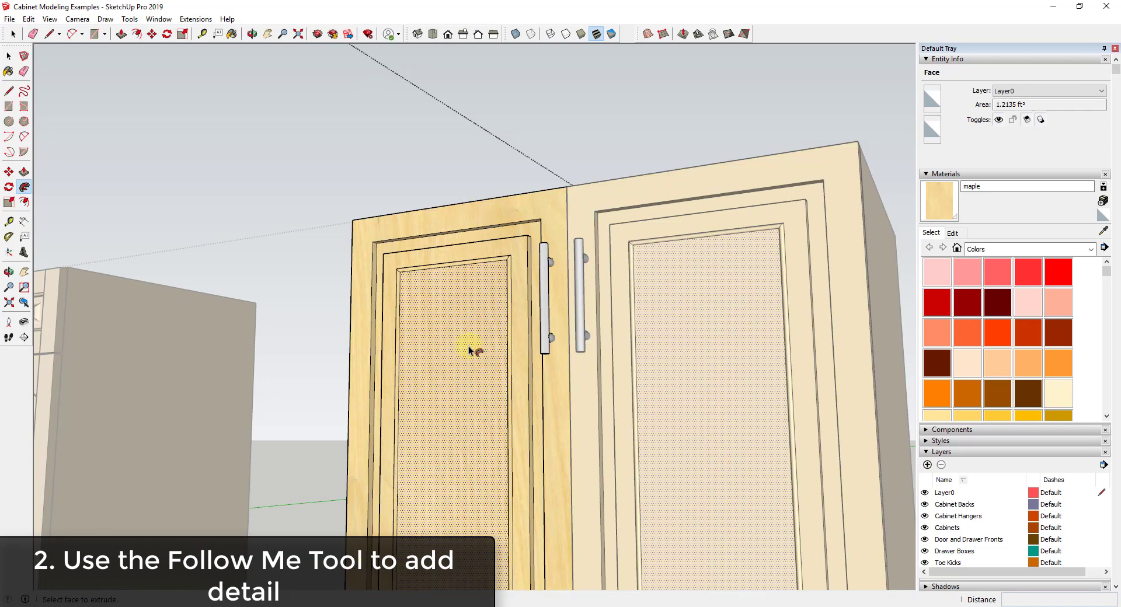
key(space)
click(590, 121)
scroll(520, 320, down, 3)
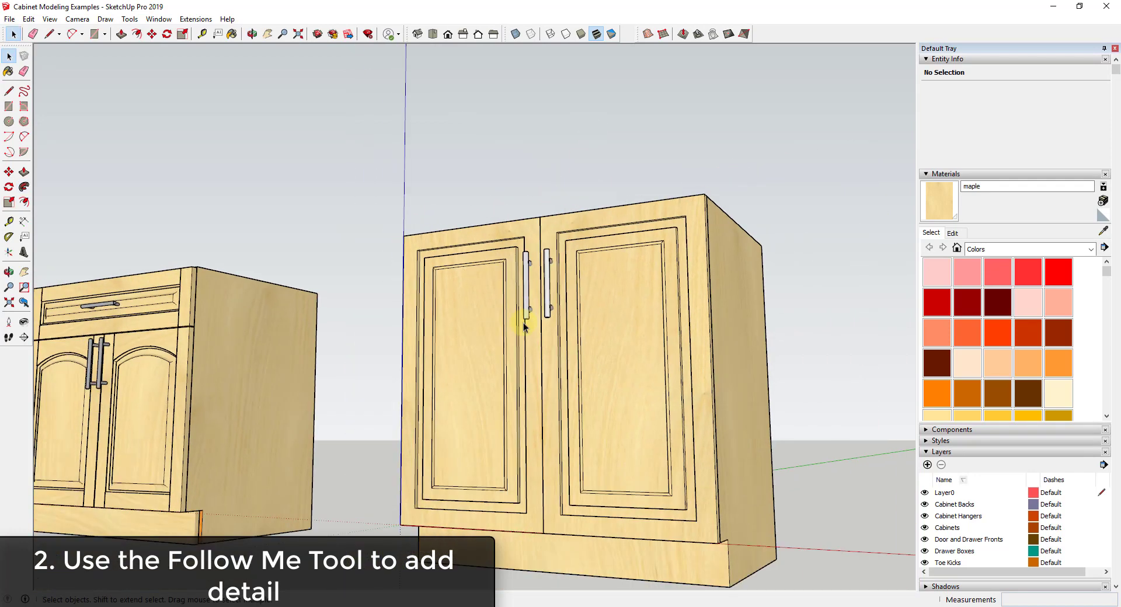
Reopen the left door component and draw a diagonal line across the side face at the raised panel's upper right corner.
scroll(522, 368, up, 3)
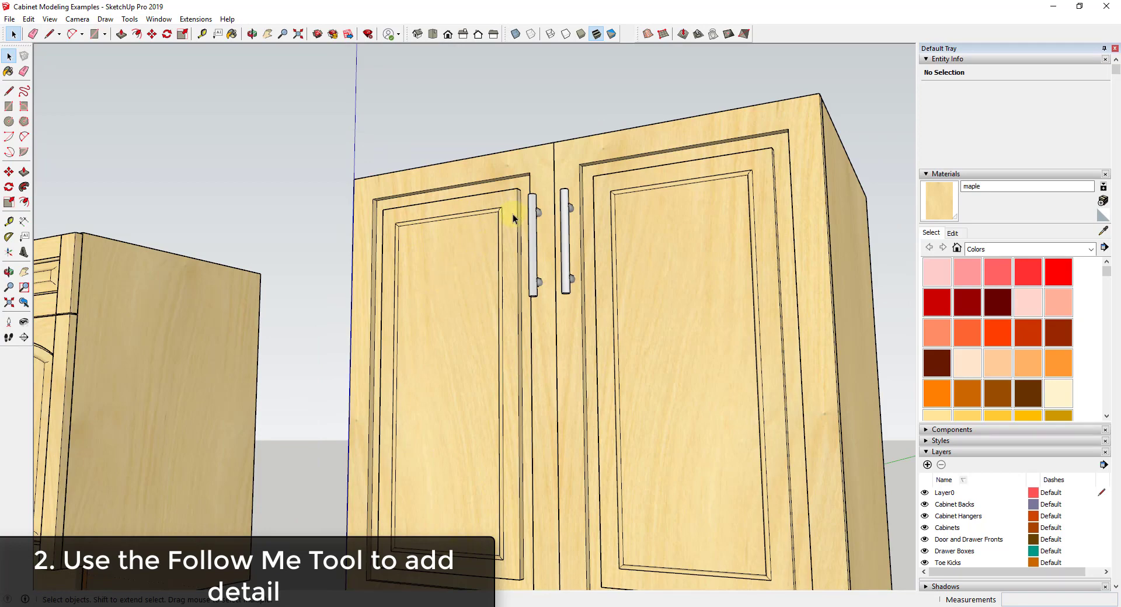
scroll(514, 213, up, 6)
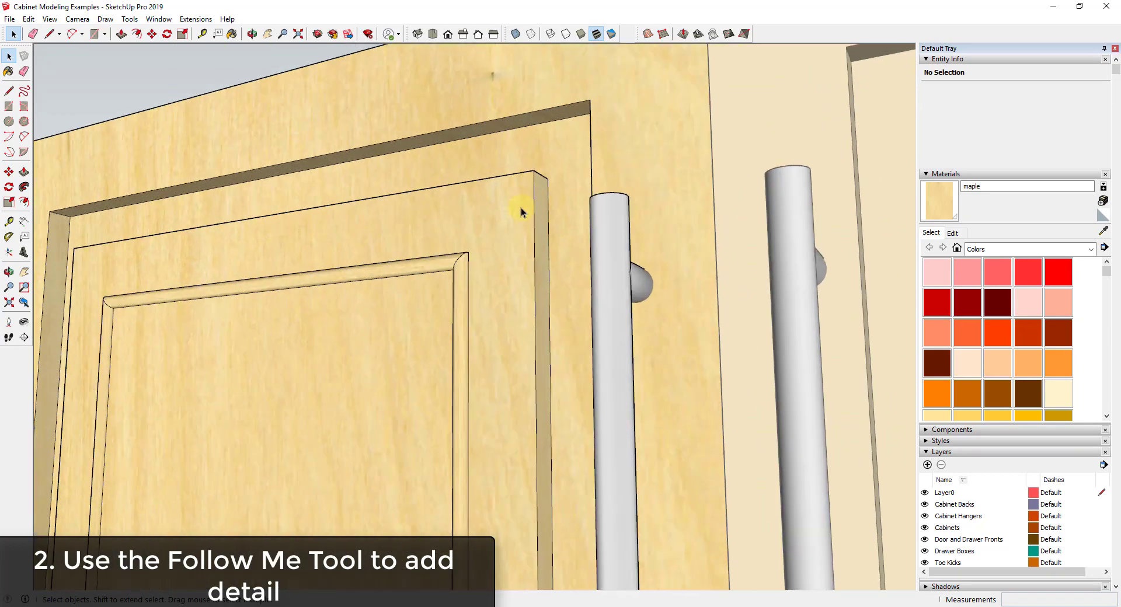
click(521, 208)
scroll(531, 201, up, 4)
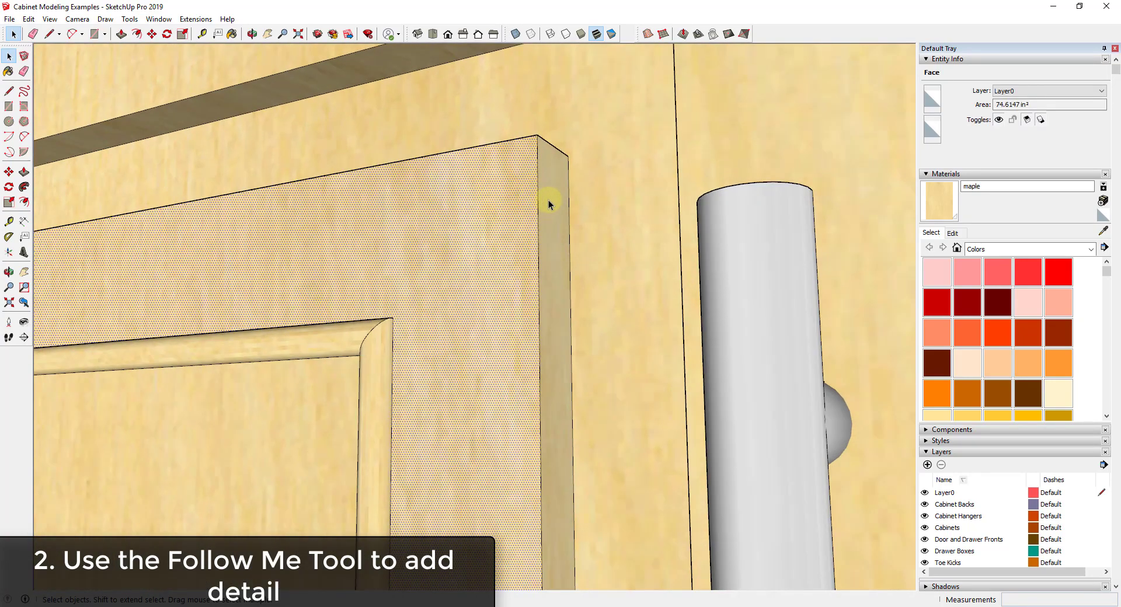
middle_drag(548, 199, 533, 233)
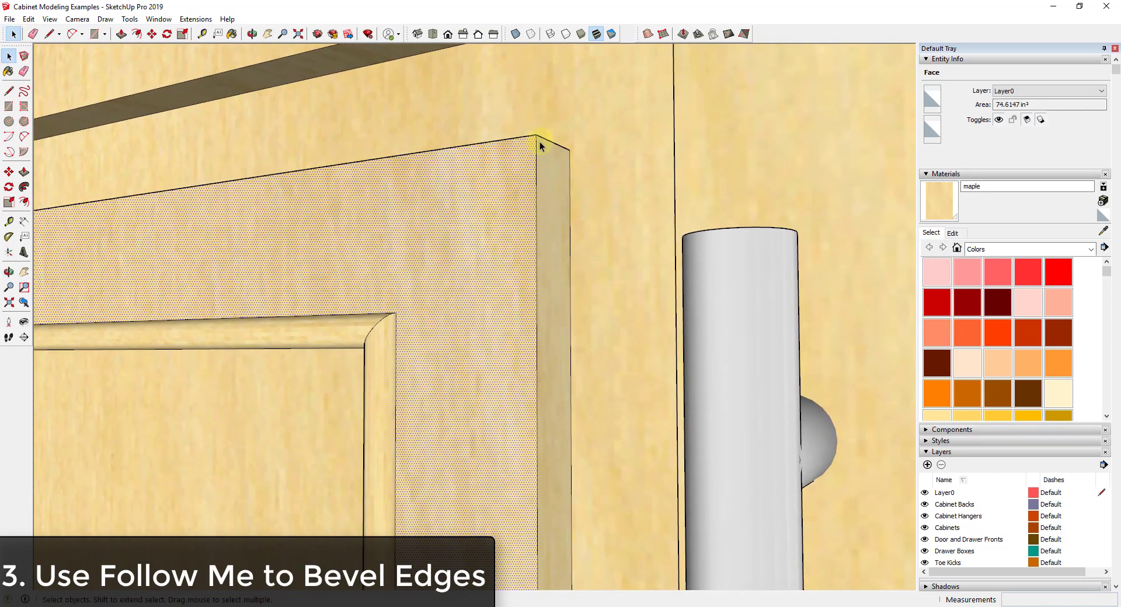
key(l)
scroll(544, 146, up, 2)
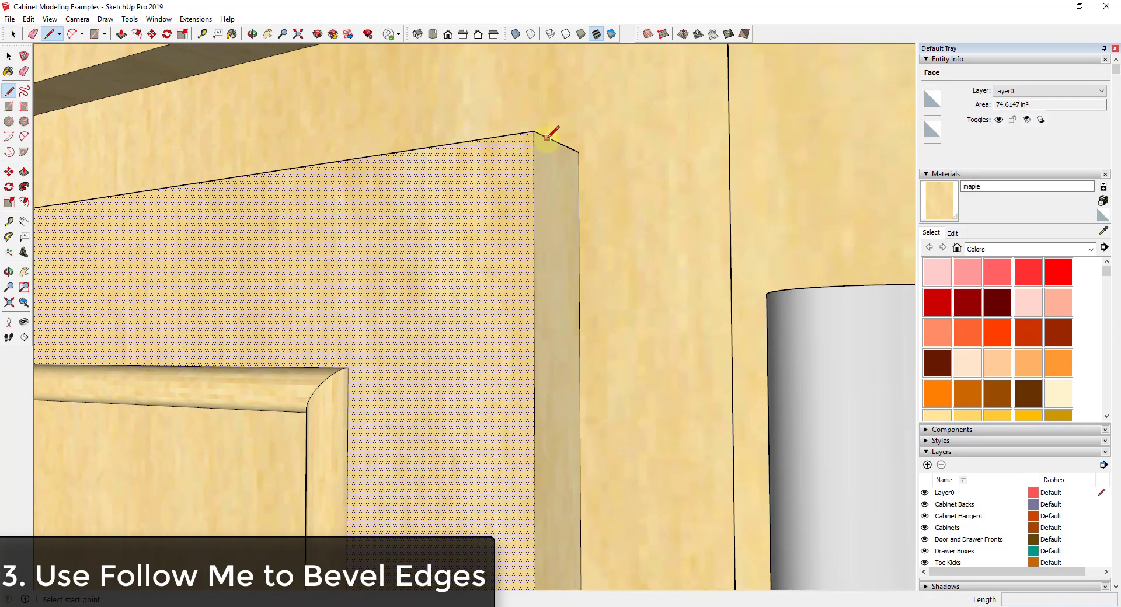
click(546, 138)
click(533, 160)
key(space)
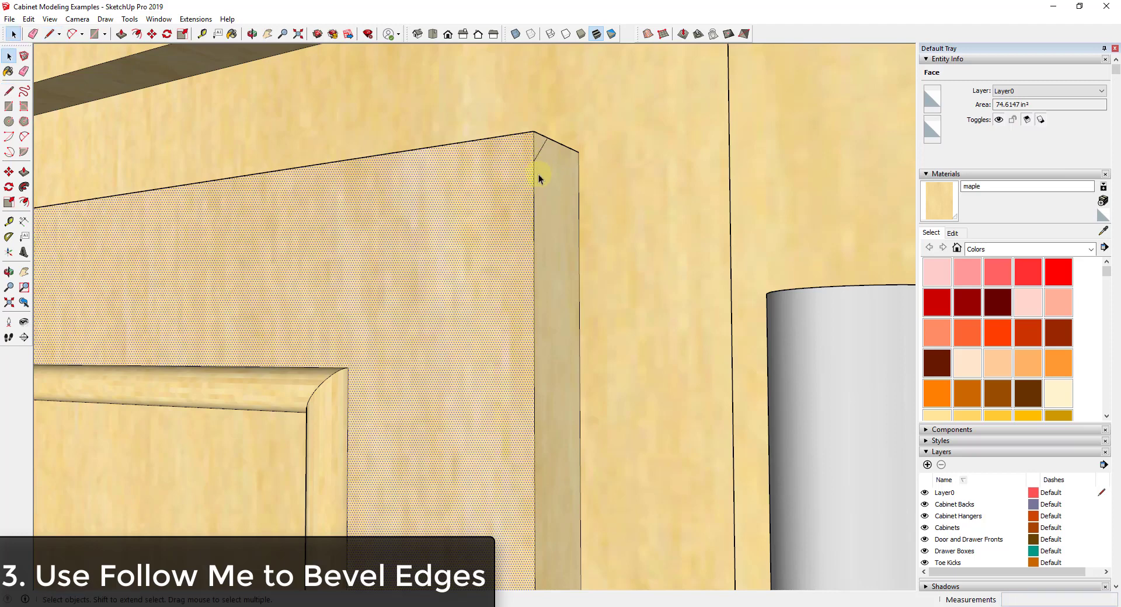
Bevel the raised panel's outer edge by sweeping the triangular corner profile around its front border face with Follow Me.
click(541, 146)
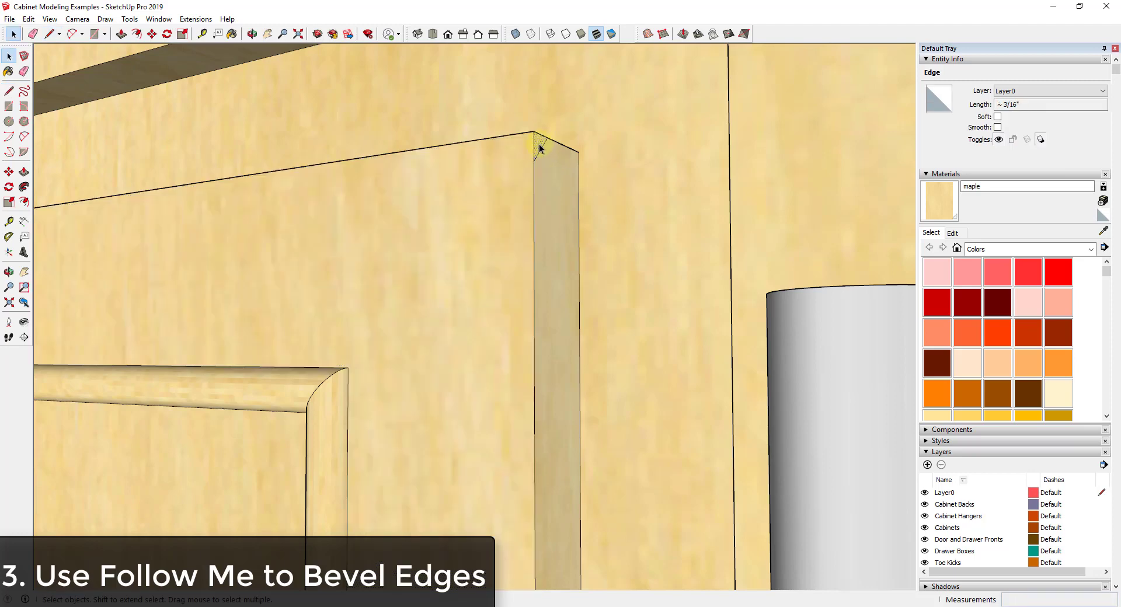
scroll(496, 187, down, 4)
click(496, 188)
scroll(527, 160, down, 3)
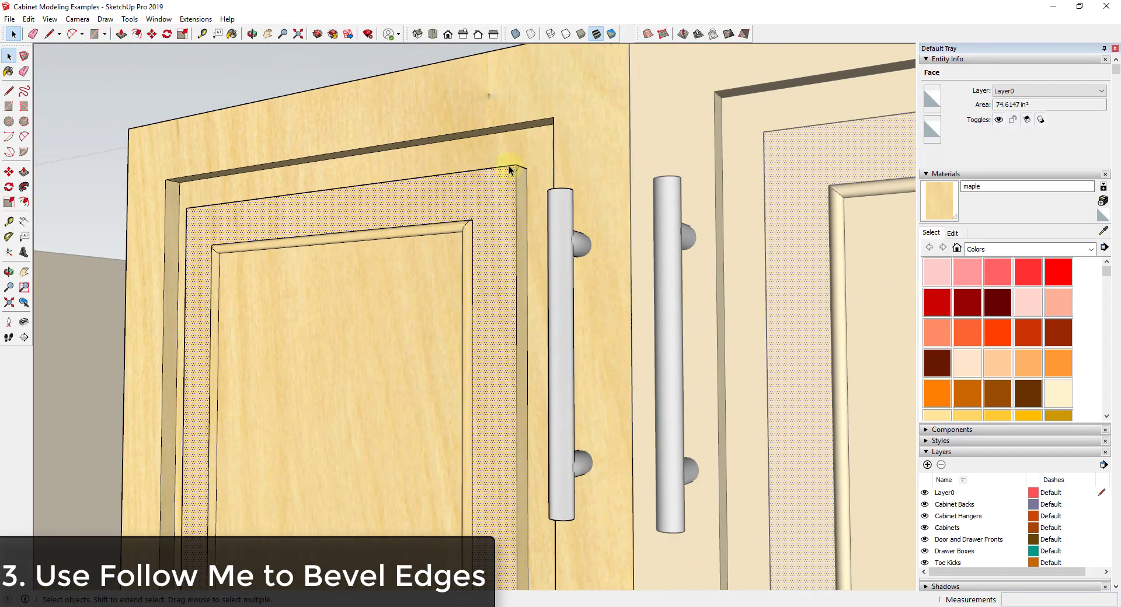
scroll(513, 170, up, 5)
click(24, 187)
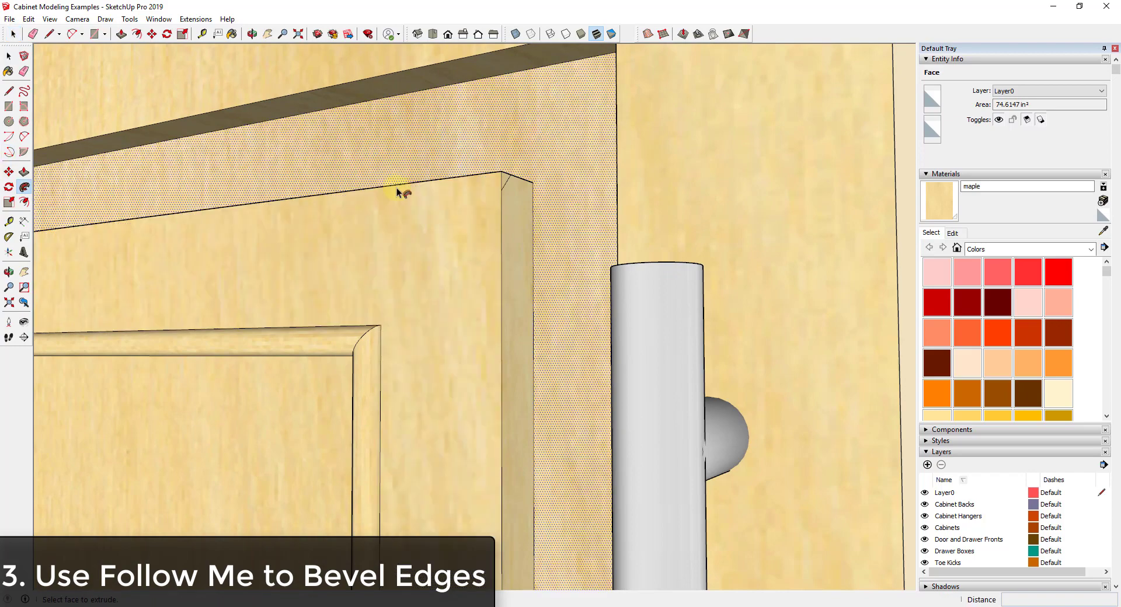
click(507, 180)
scroll(513, 166, down, 5)
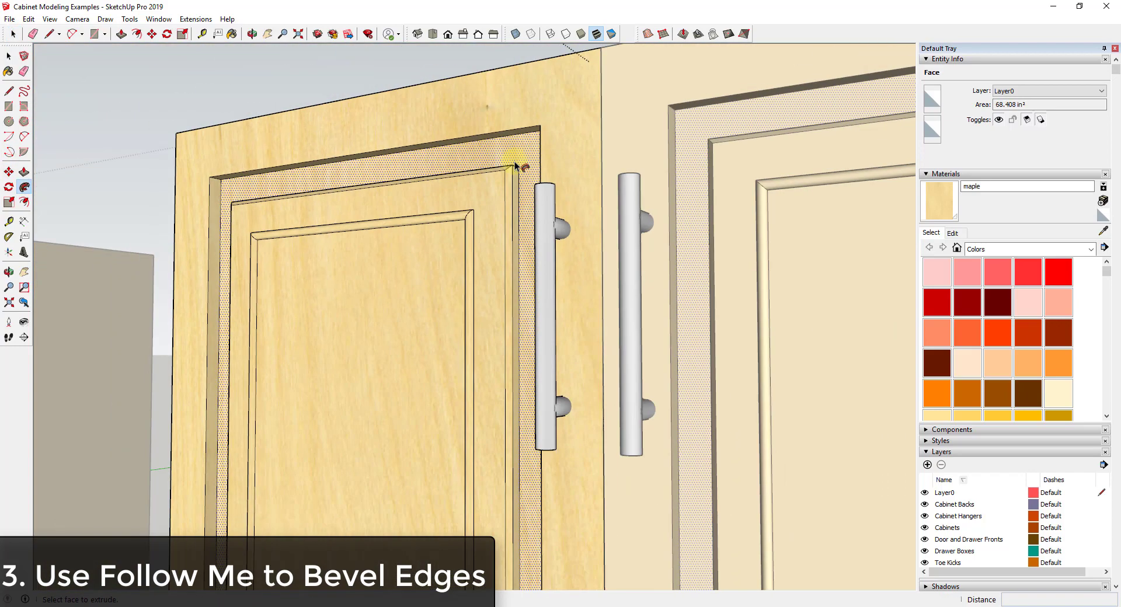
Examine the beveled edge around the raised panel on the middle cabinet's doors.
scroll(542, 525, up, 5)
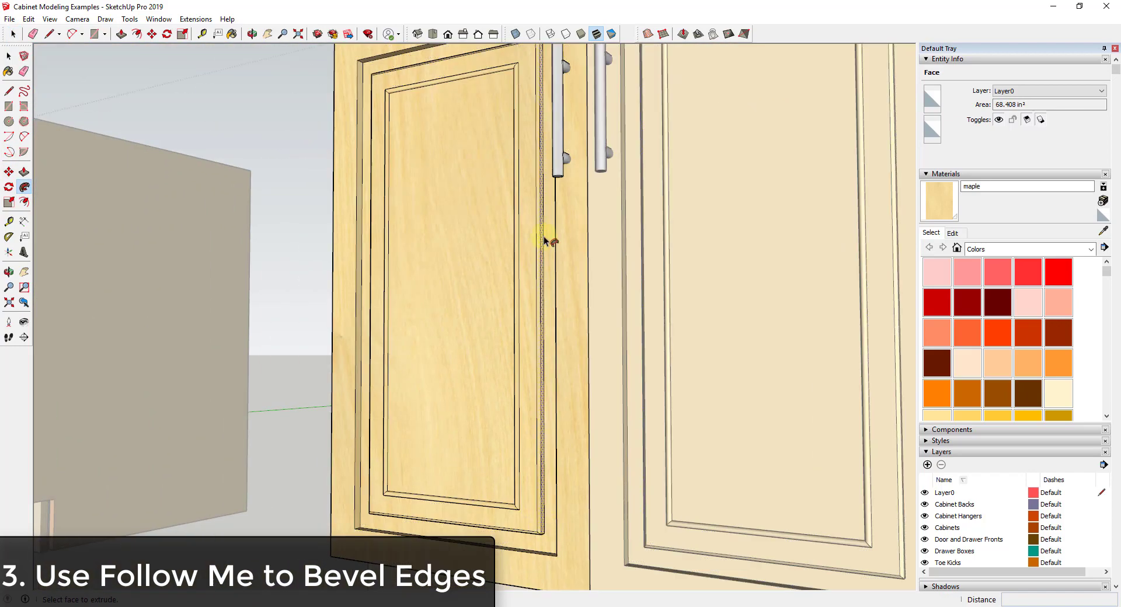
scroll(457, 374, down, 3)
scroll(495, 89, up, 5)
scroll(500, 180, down, 5)
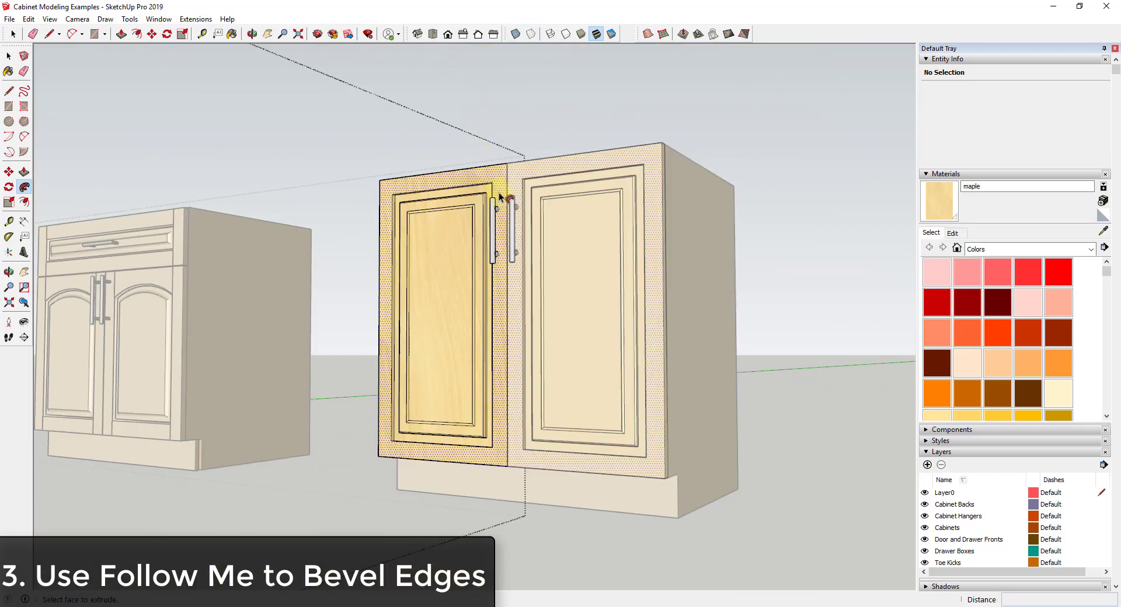
scroll(484, 186, up, 8)
click(489, 196)
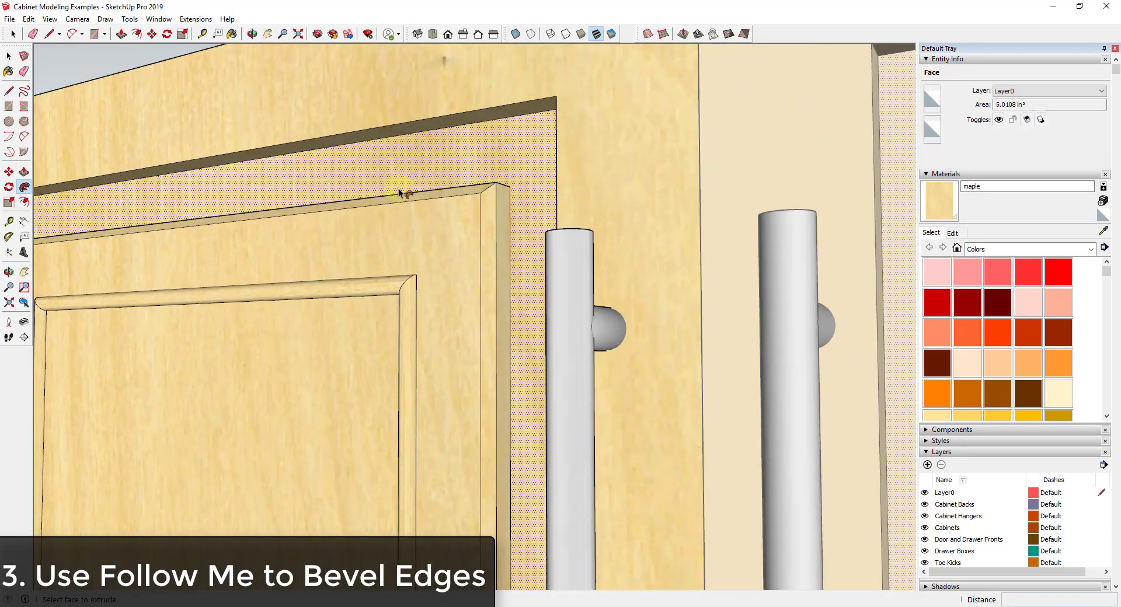
Stop using Follow Me and leave the middle cabinet's left door component.
scroll(111, 233, down, 3)
scroll(315, 210, down, 6)
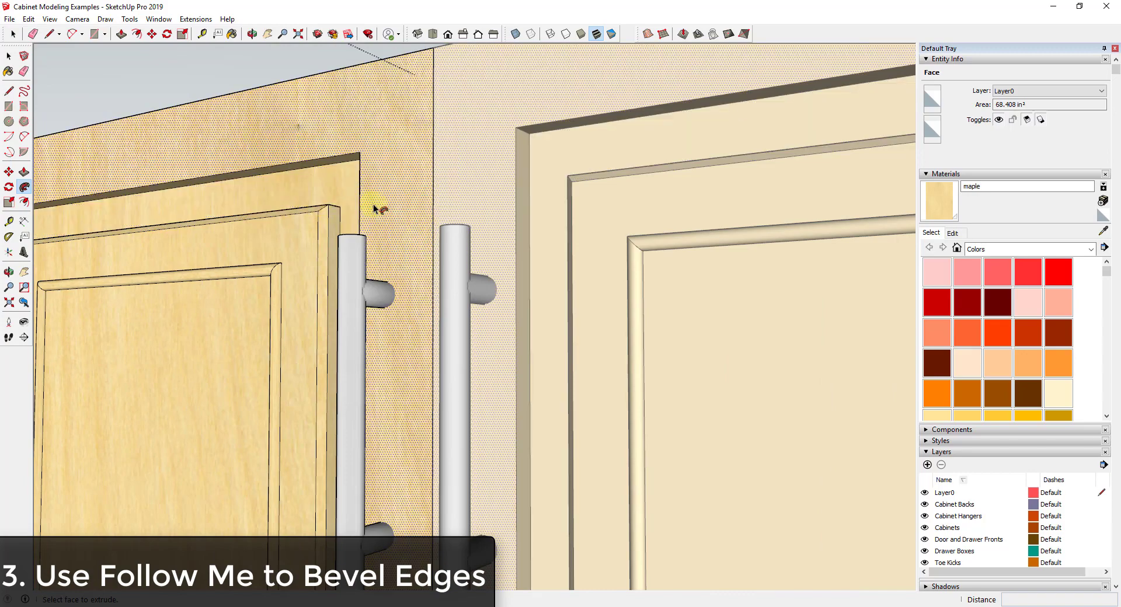
scroll(327, 261, down, 3)
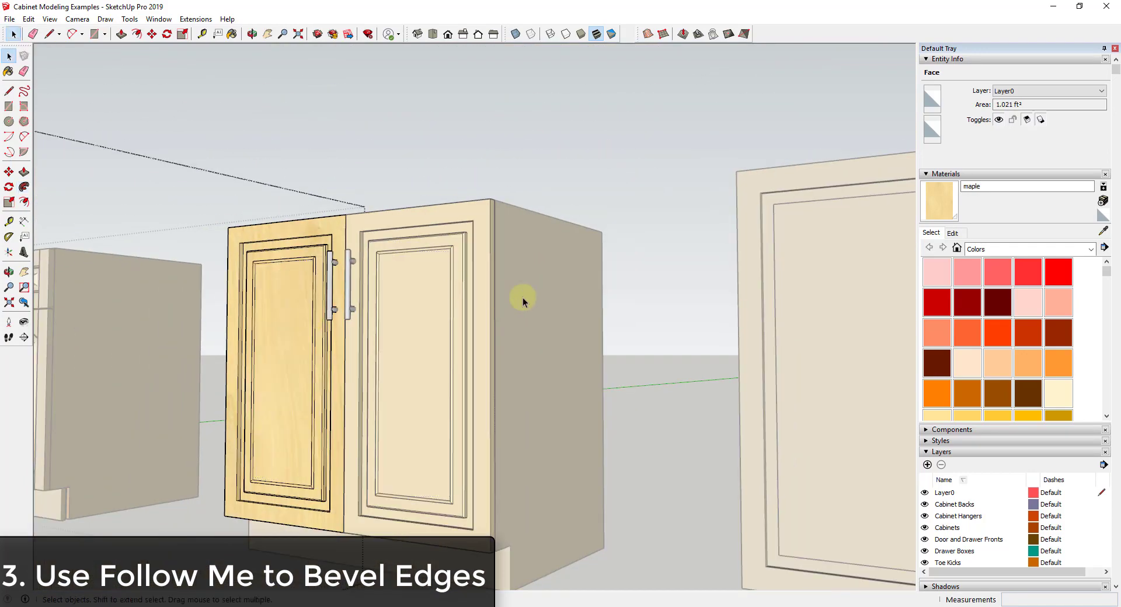
key(space)
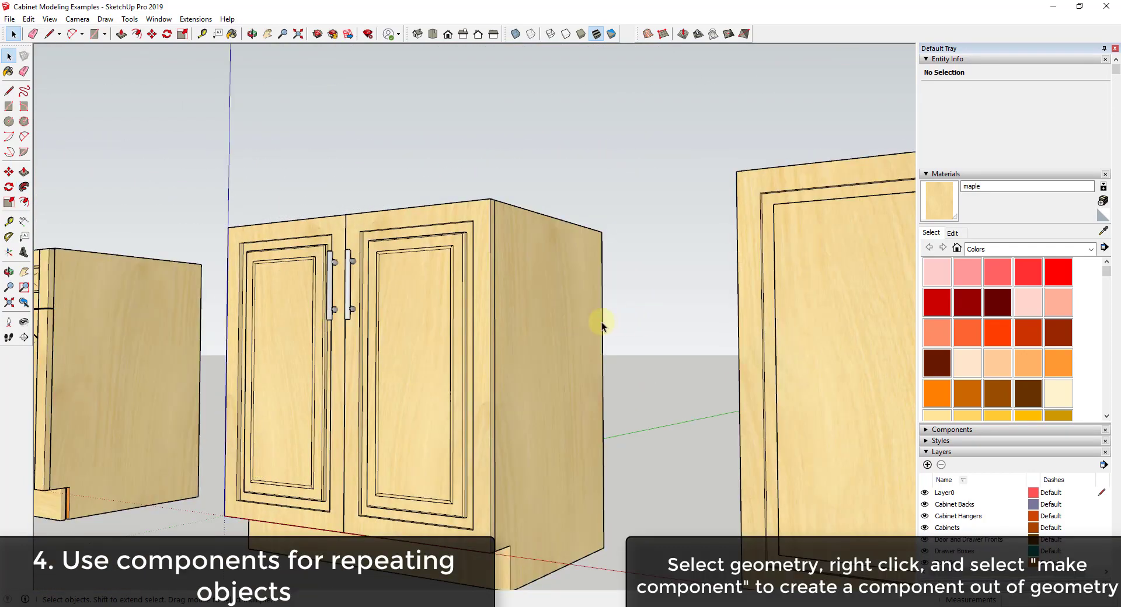
Compare the bead and beveled edge profiles on the middle cabinet's left and right doors.
middle_drag(600, 320, 690, 328)
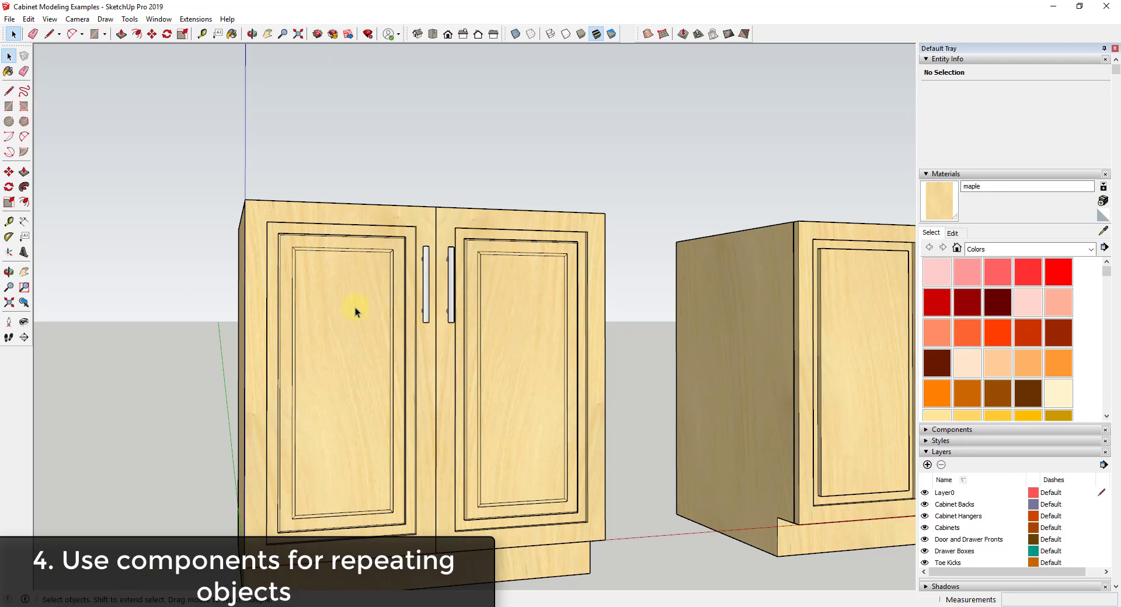
scroll(355, 307, up, 6)
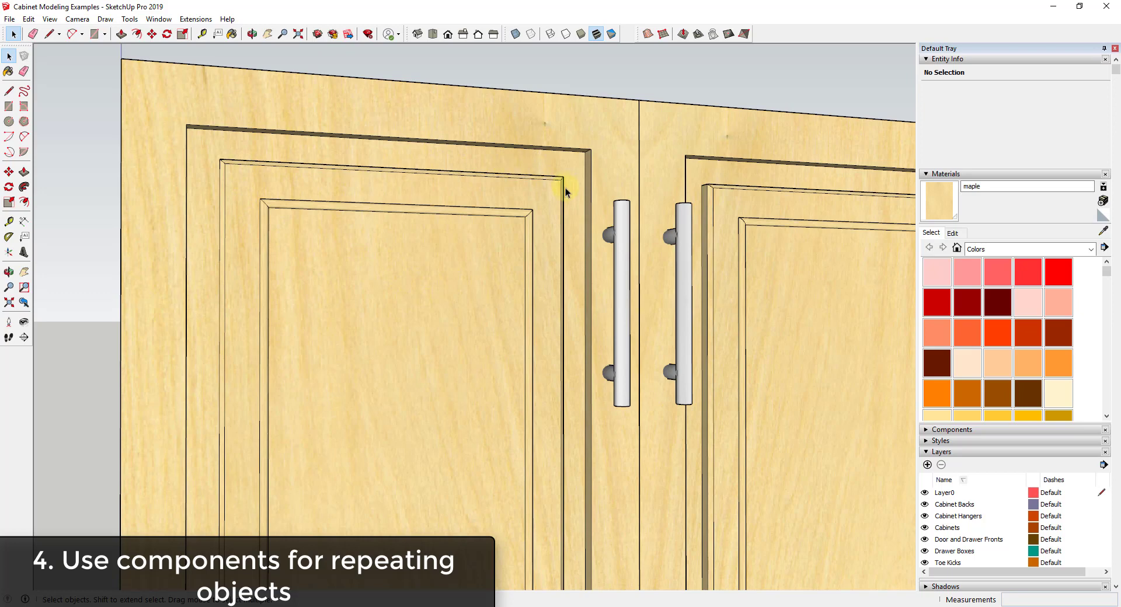
scroll(563, 320, down, 6)
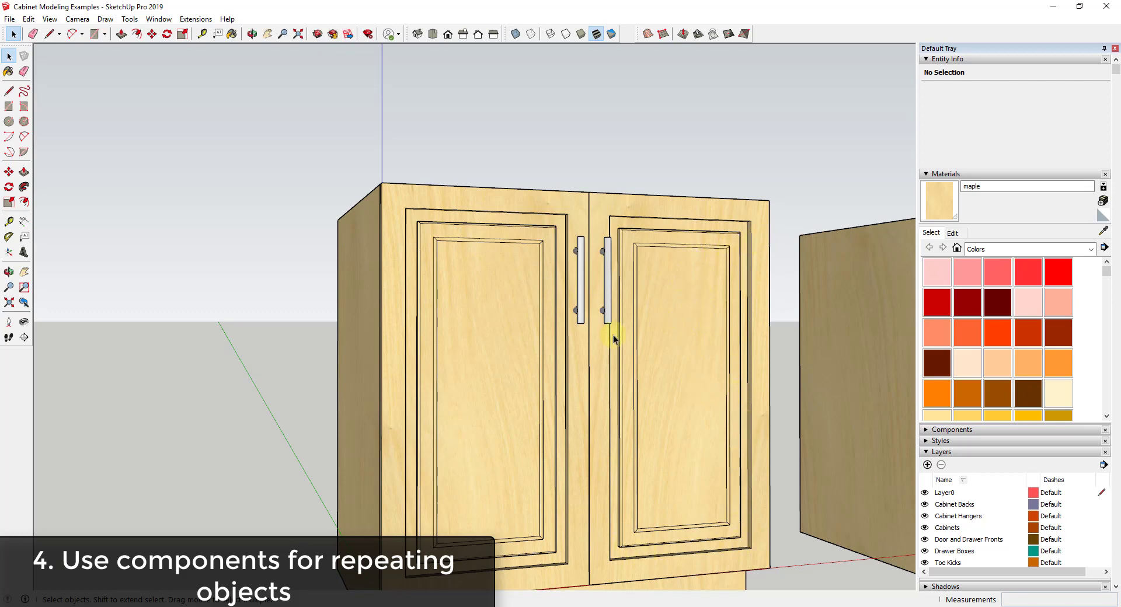
scroll(646, 262, up, 6)
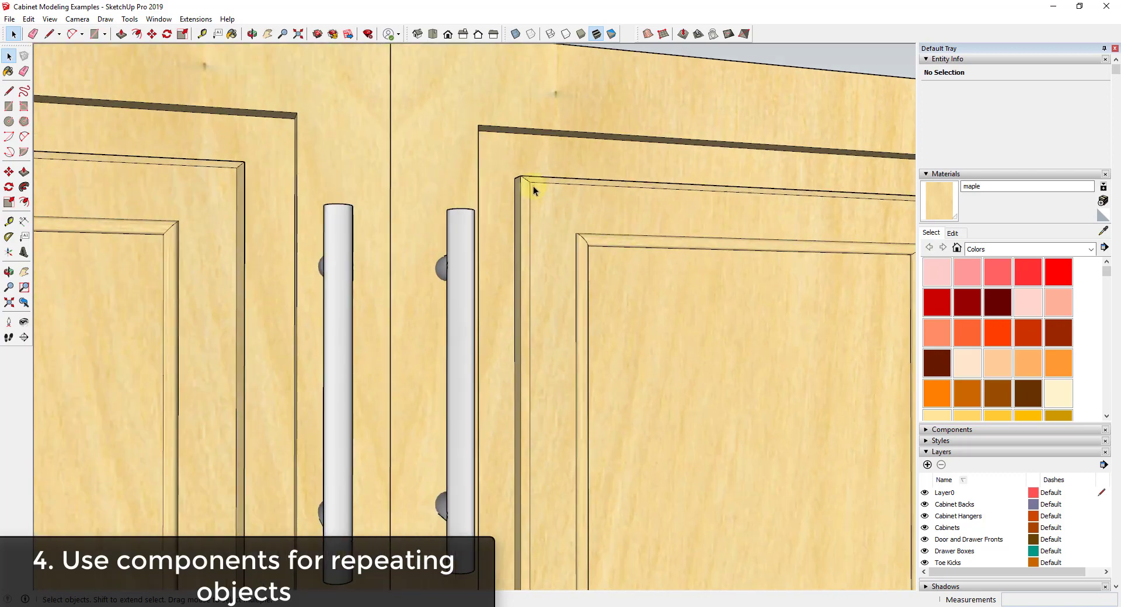
scroll(677, 190, down, 6)
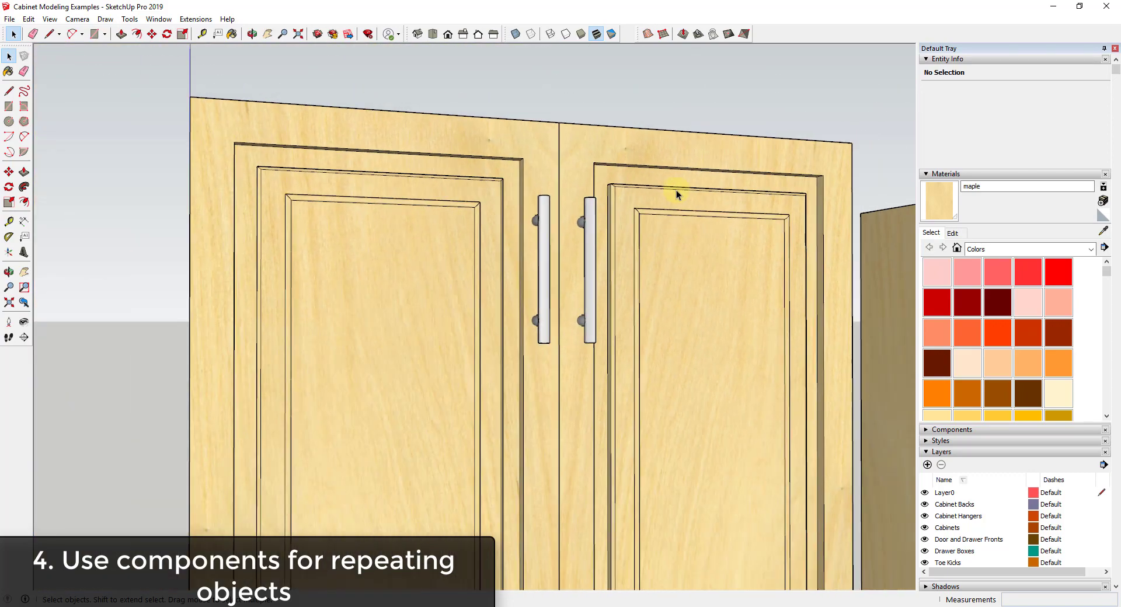
scroll(681, 252, down, 4)
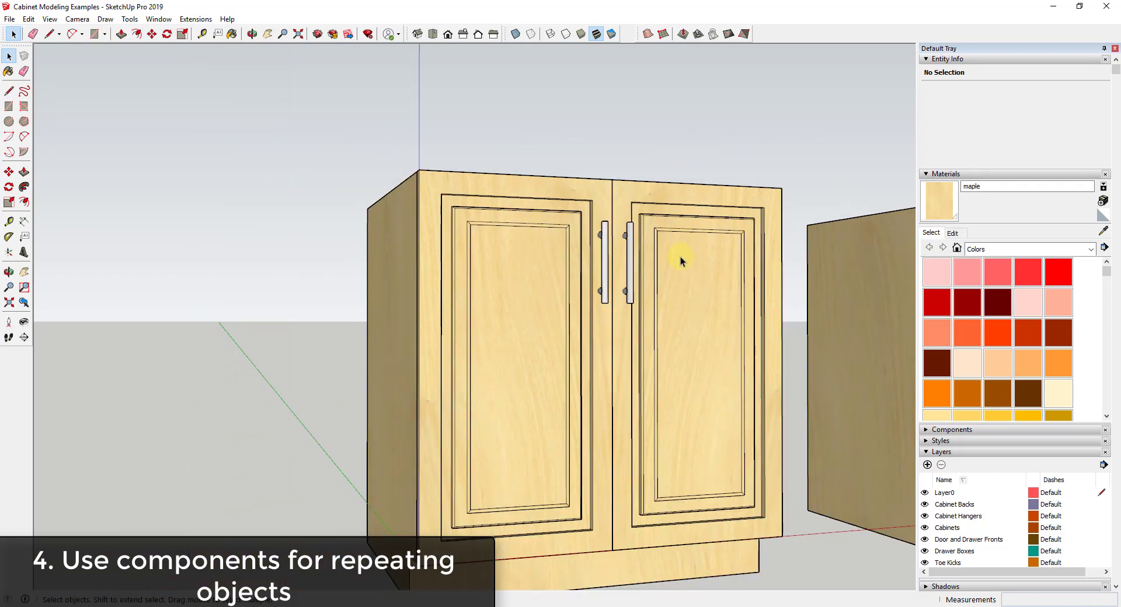
Open the left door component, check its center panel face against the right door, and close the component.
click(500, 325)
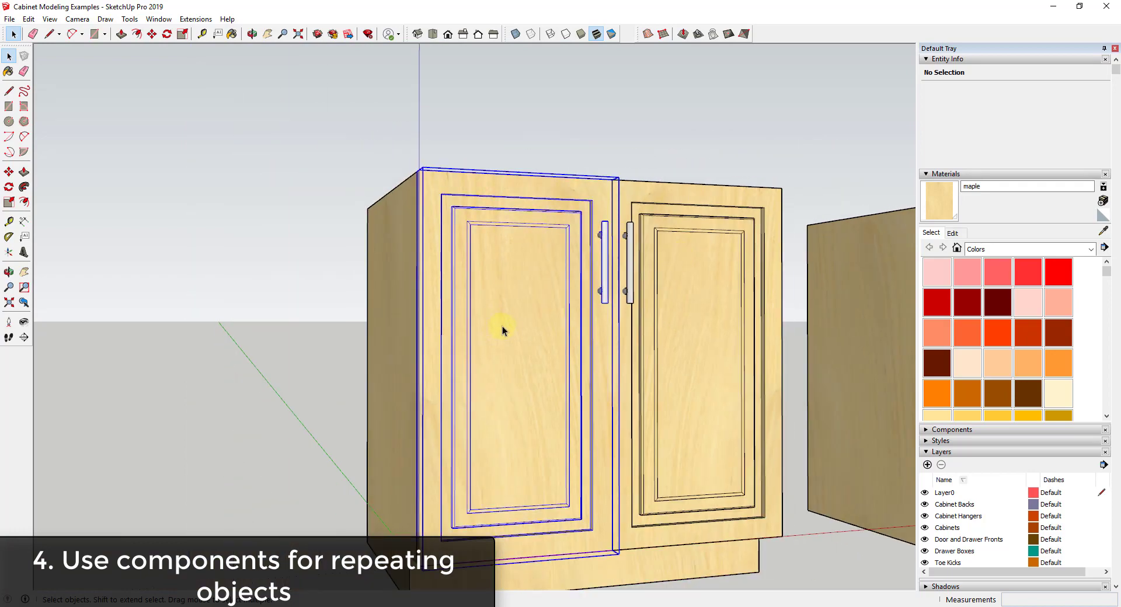
double_click(546, 301)
click(537, 299)
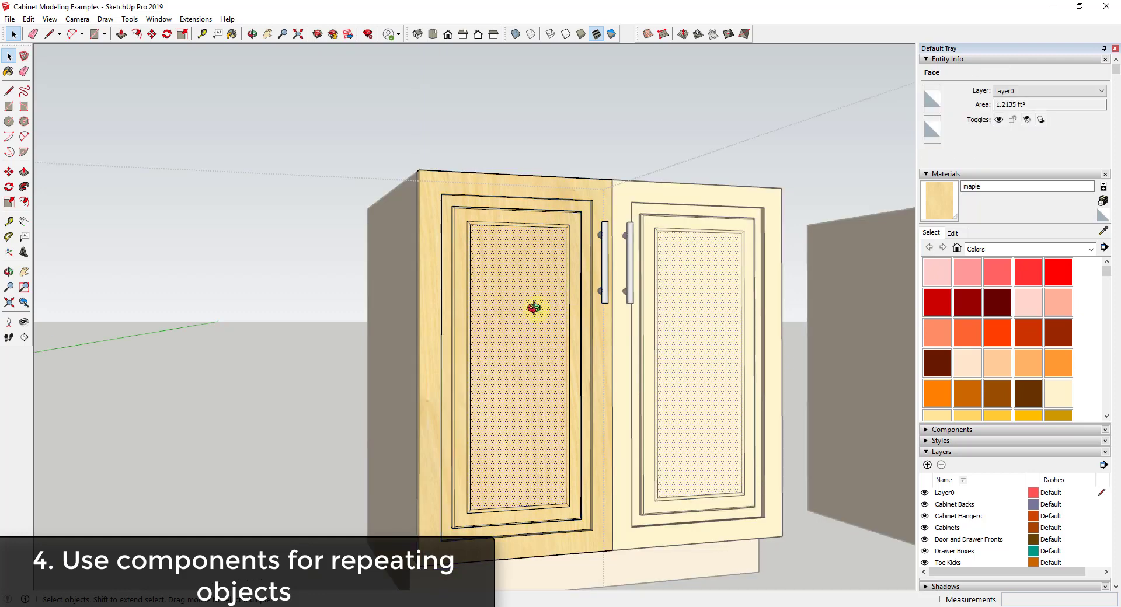
mouse_move(532, 321)
middle_down()
mouse_move(668, 395)
mouse_move(628, 391)
mouse_move(524, 331)
middle_up()
key(space)
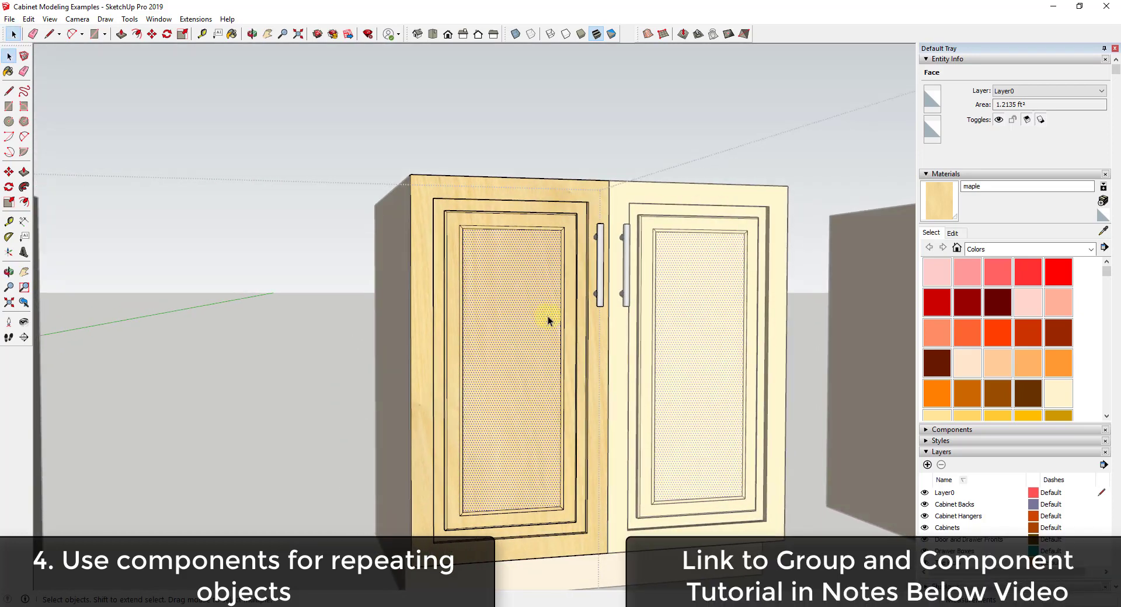
scroll(547, 317, down, 8)
scroll(552, 315, down, 1)
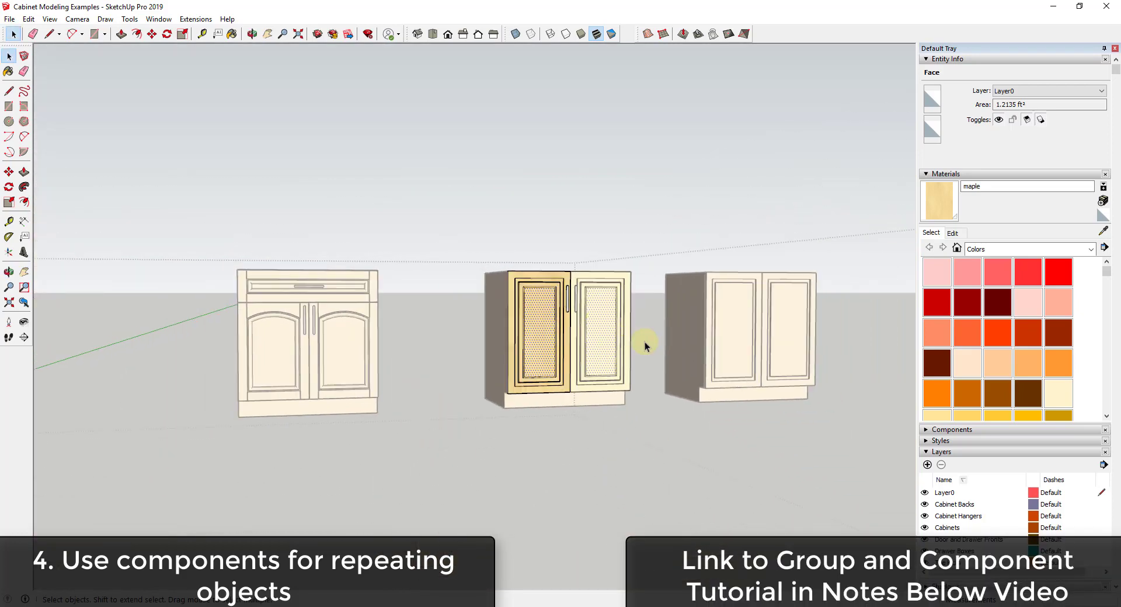
click(646, 344)
scroll(622, 332, up, 8)
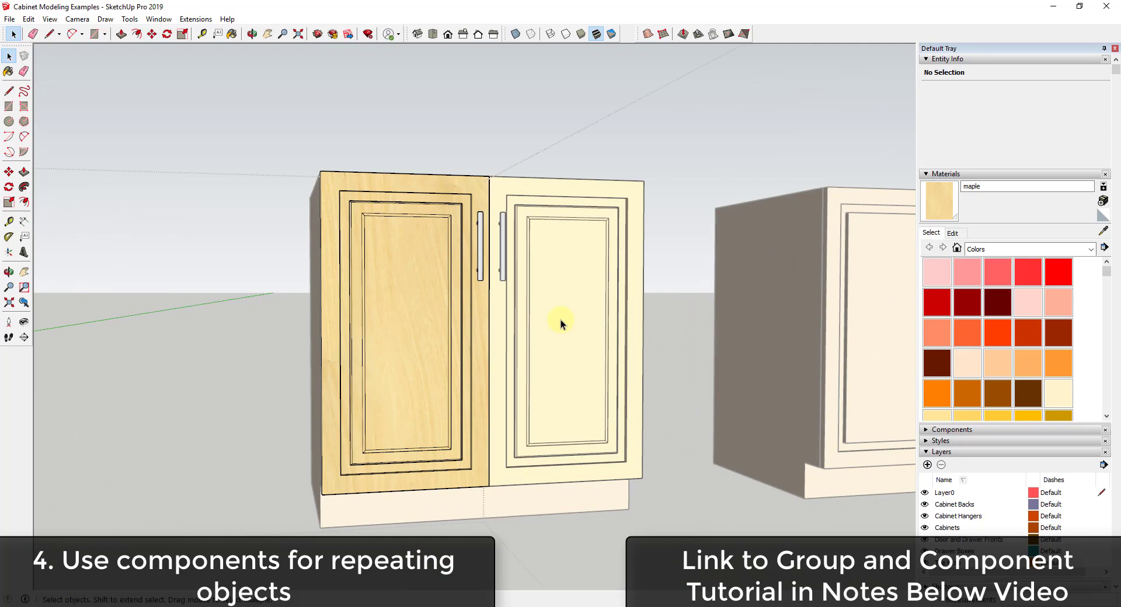
click(560, 320)
Reopen the left door component and try pushing its center panel face inward about 1 5/8" with Push/Pull.
click(417, 287)
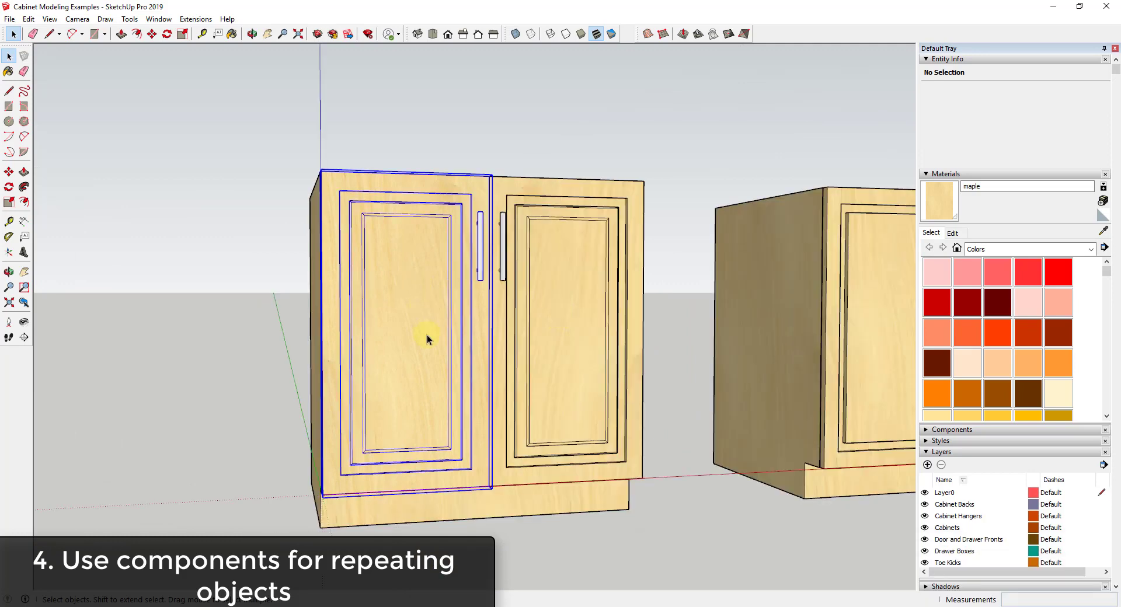
click(426, 334)
scroll(420, 324, up, 6)
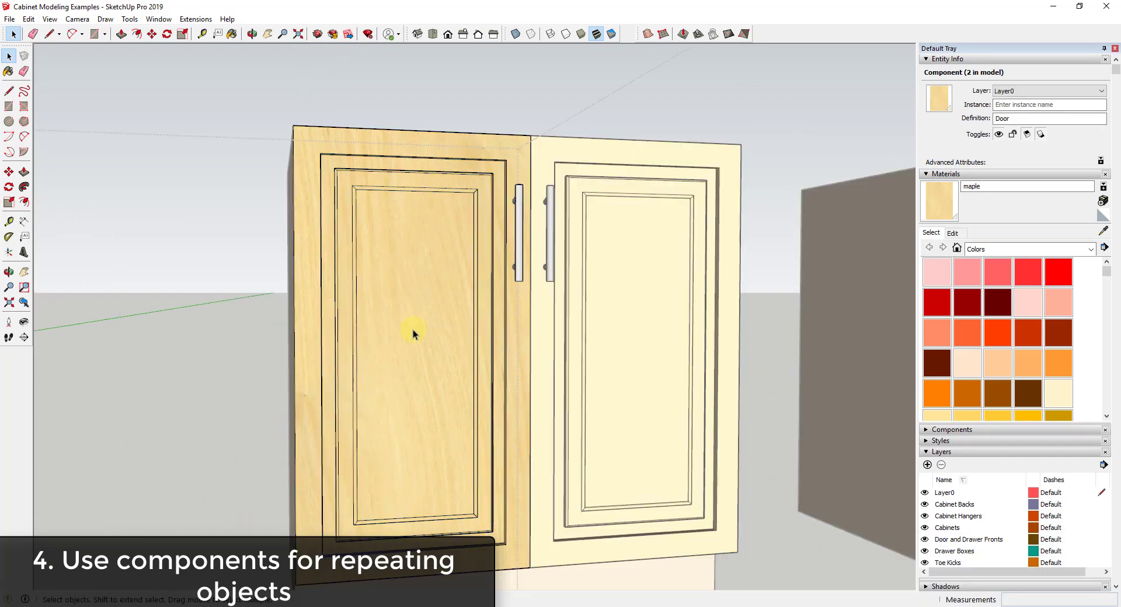
double_click(412, 333)
click(412, 338)
key(p)
click(426, 352)
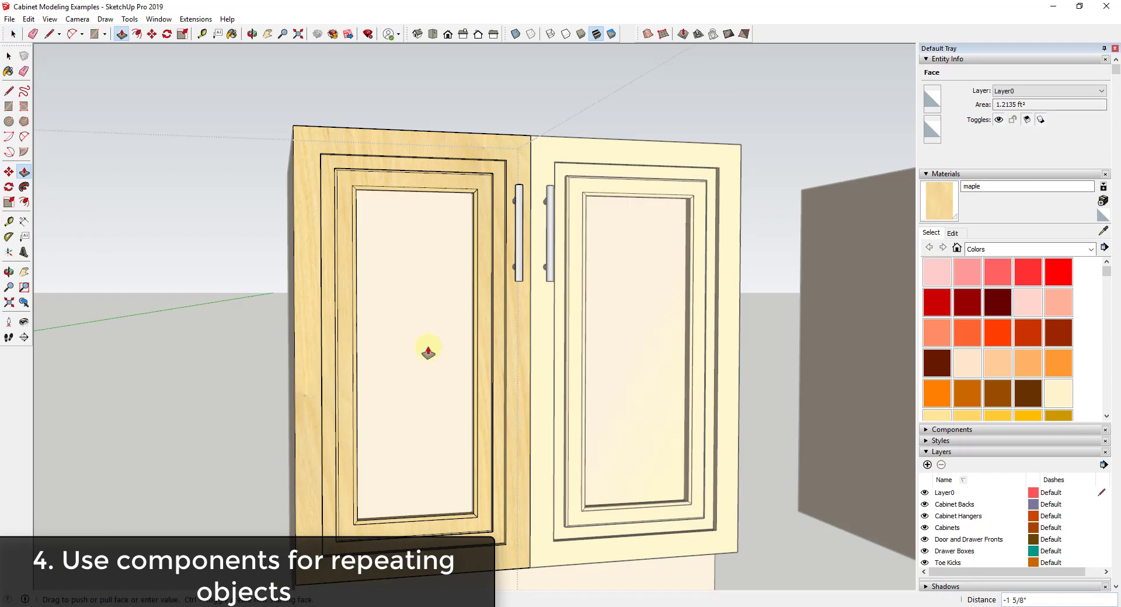
click(428, 352)
key(space)
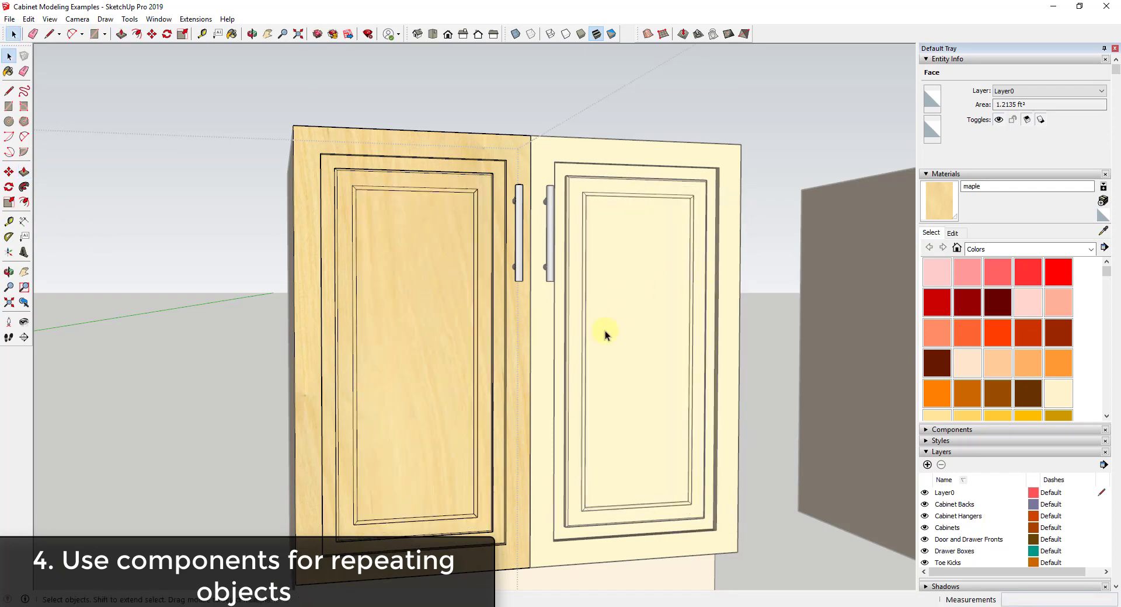
Inspect the raised panel's border face on both doors and leave the left door component.
scroll(668, 314, down, 3)
scroll(665, 303, up, 3)
shift+middle_drag(664, 300, 654, 257)
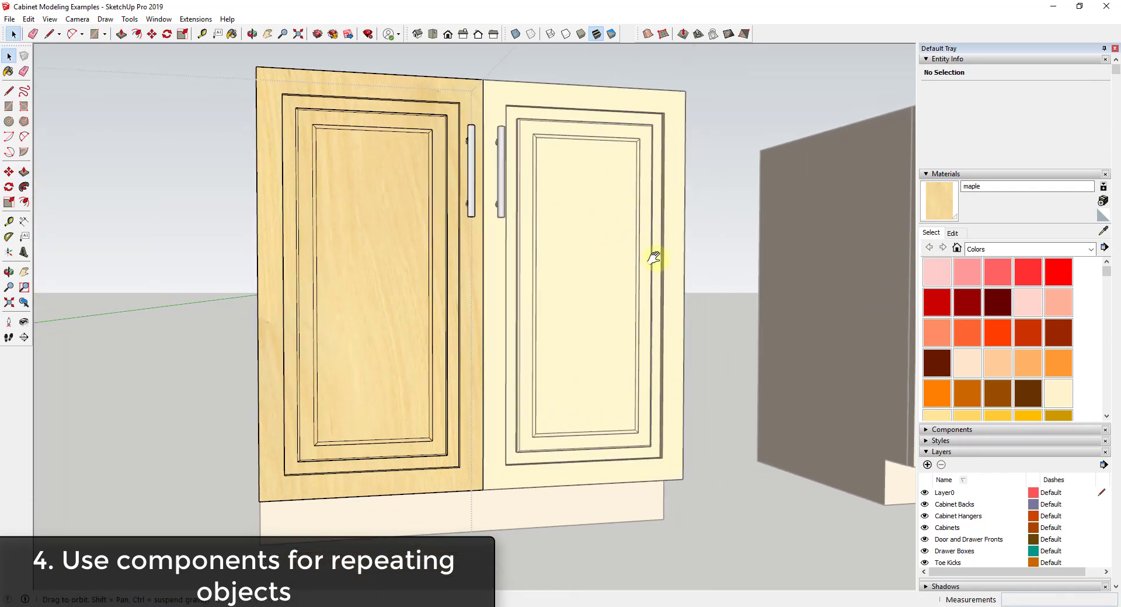
scroll(654, 257, down, 3)
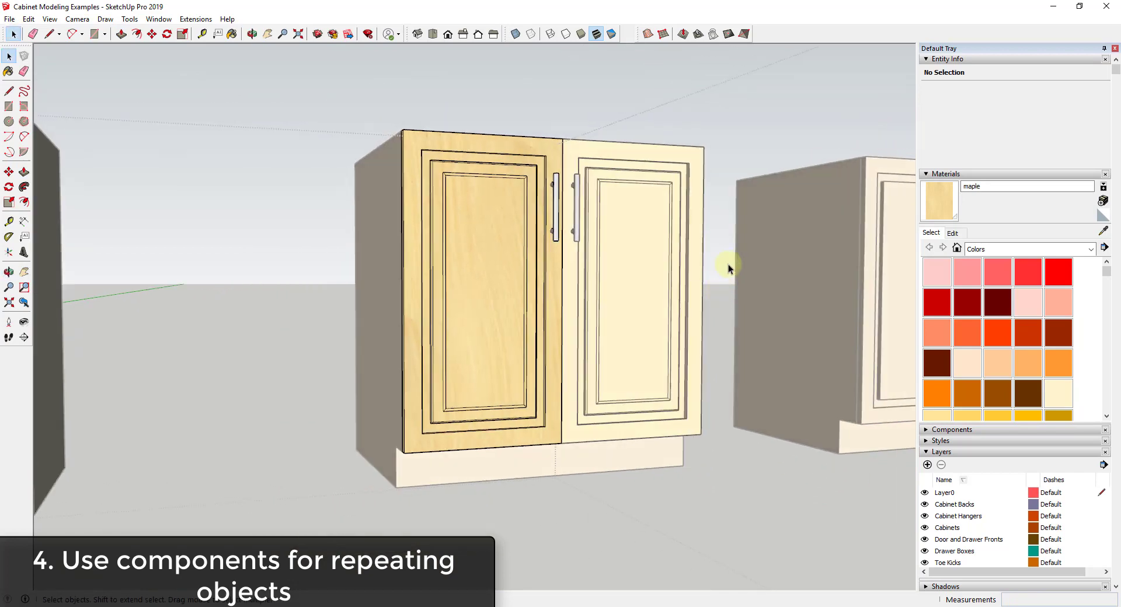
middle_drag(762, 278, 502, 301)
scroll(428, 230, up, 2)
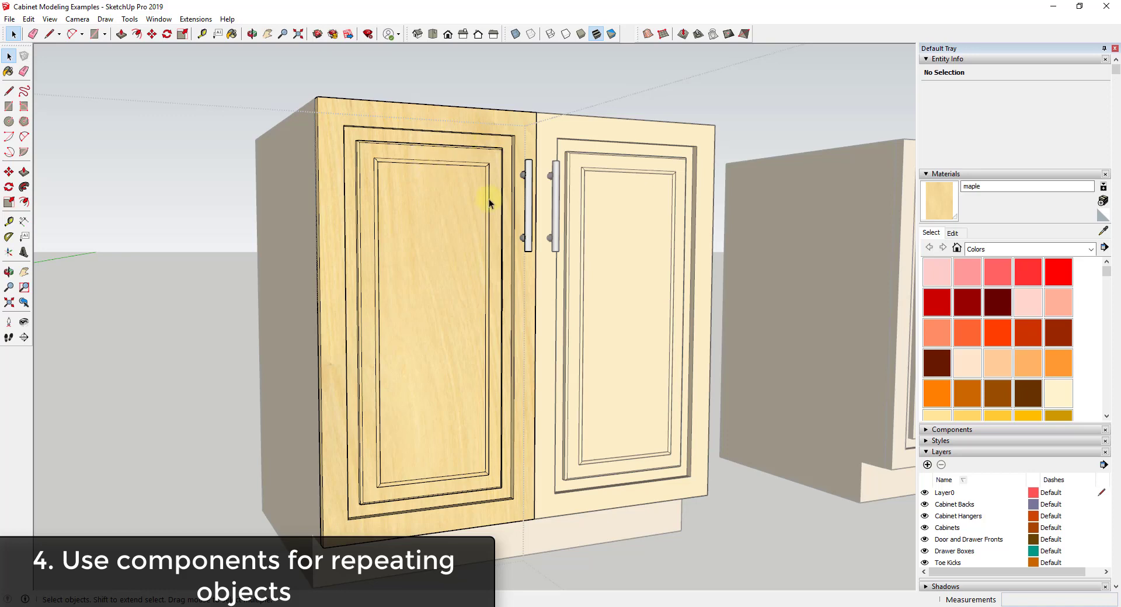
click(450, 238)
click(496, 234)
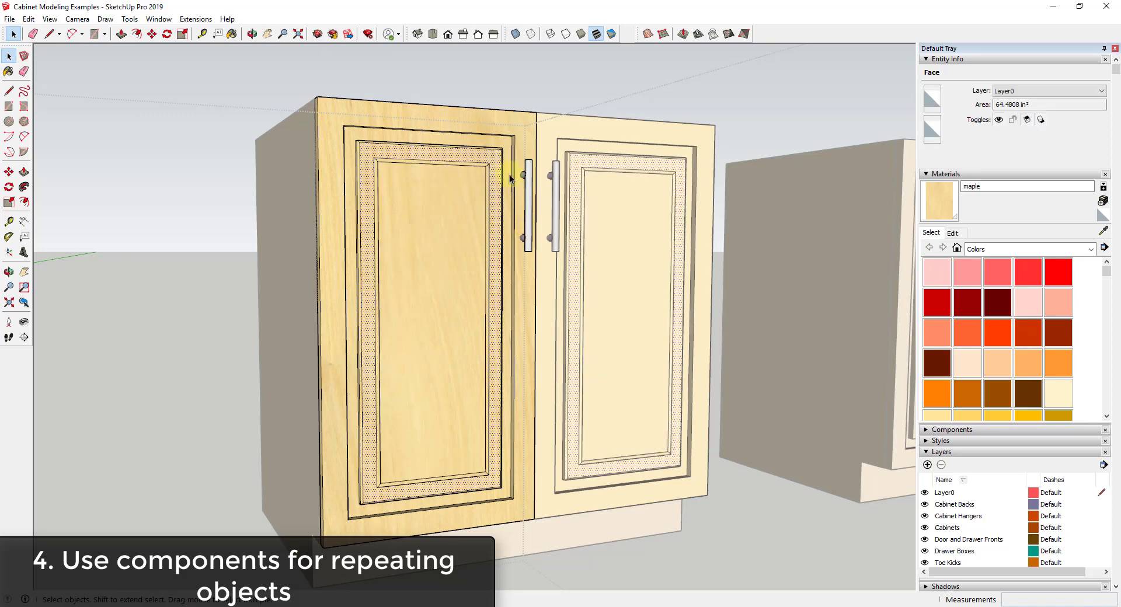
scroll(523, 238, up, 3)
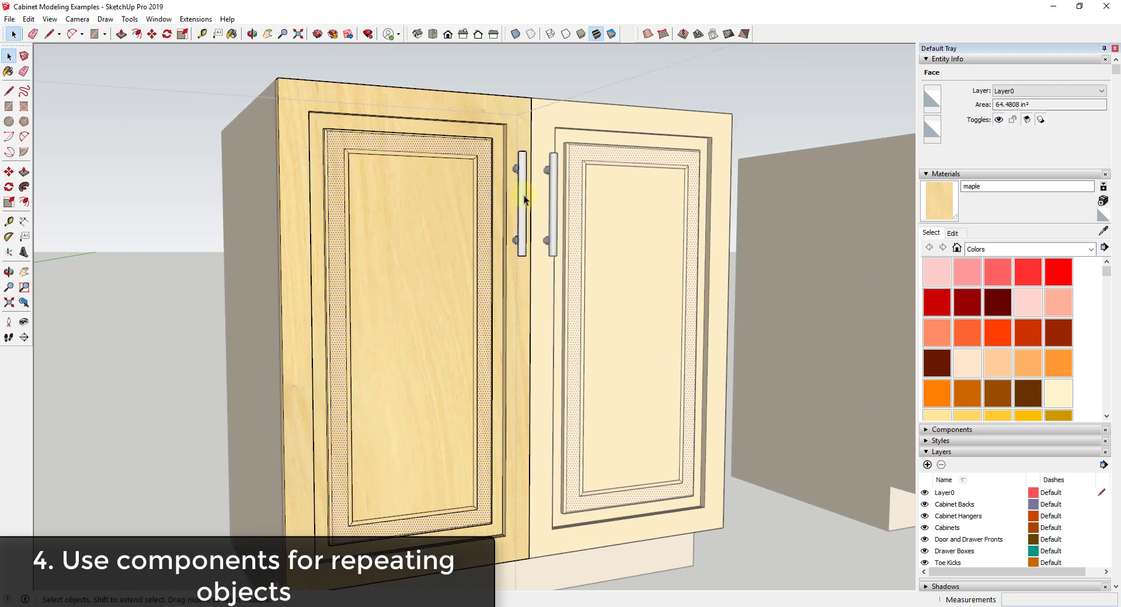
scroll(524, 198, down, 5)
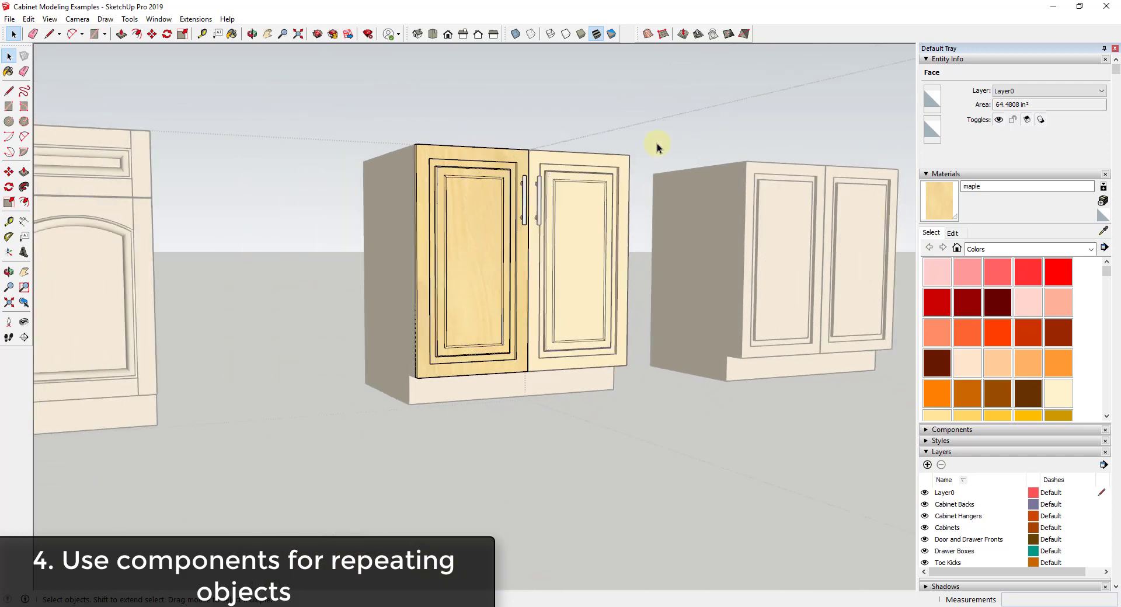
click(649, 188)
Select the middle cabinet's left door component and review both doors.
middle_drag(594, 253, 577, 267)
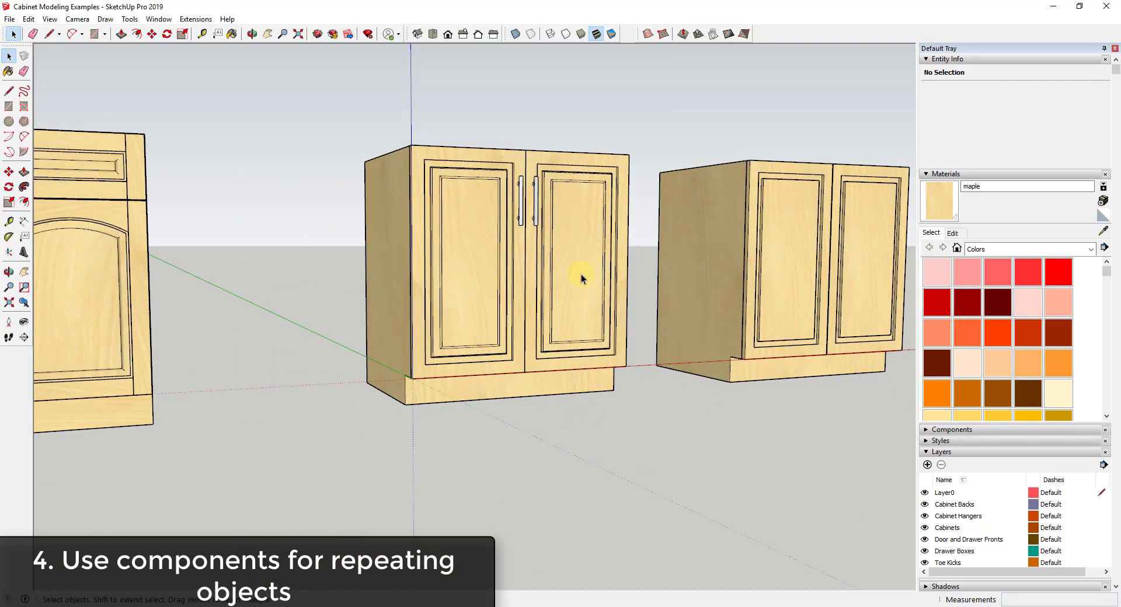
click(485, 279)
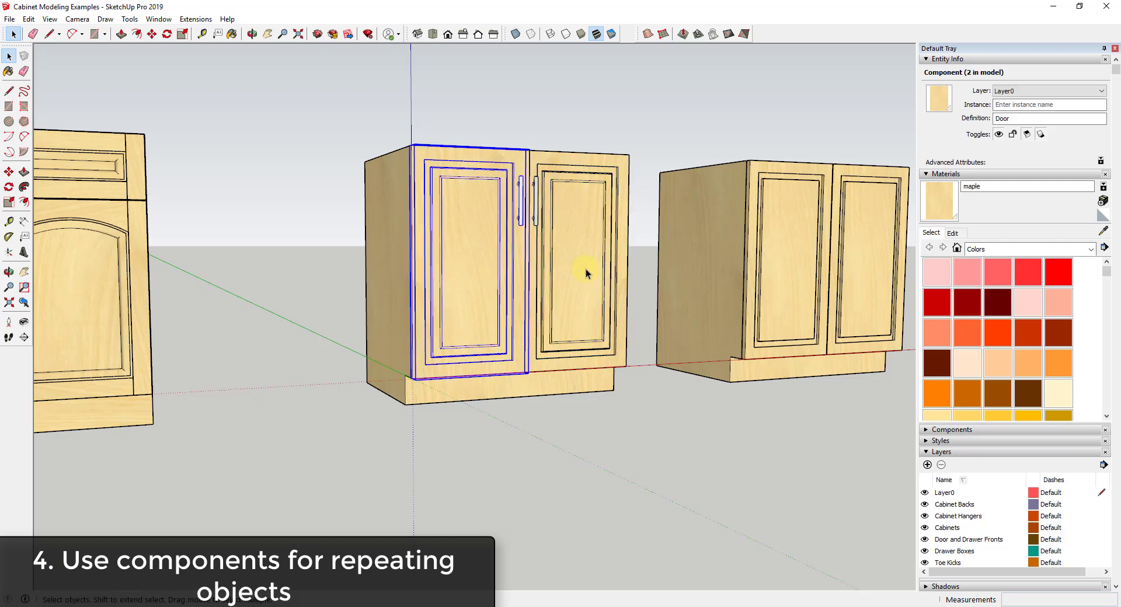
middle_drag(583, 275, 450, 296)
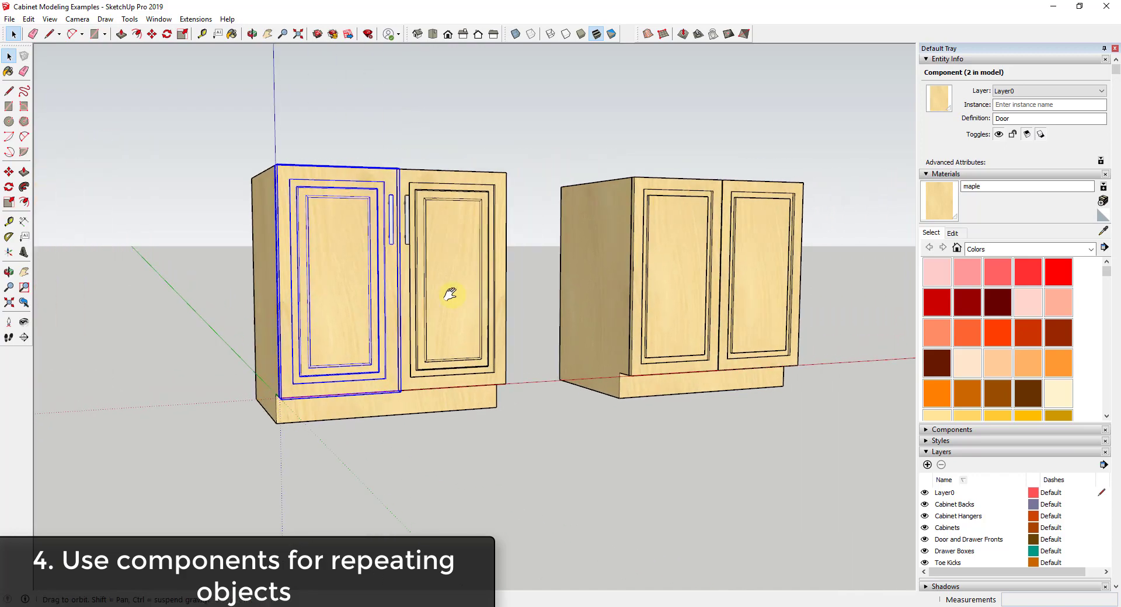
scroll(393, 244, up, 5)
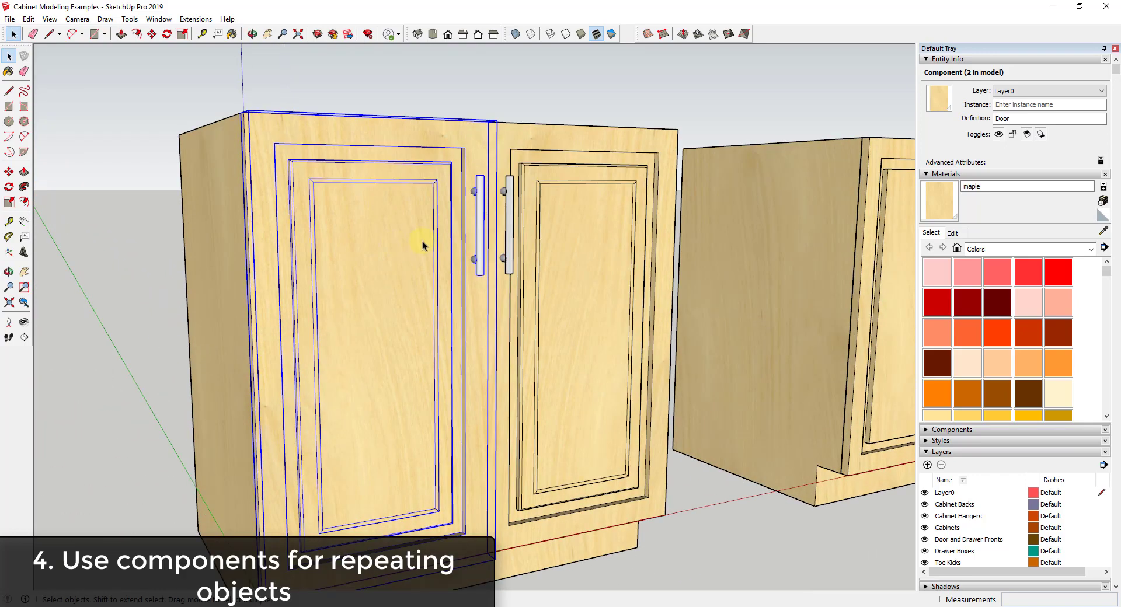
scroll(422, 240, down, 3)
scroll(437, 231, up, 4)
Open the 3D Warehouse to look for cabinet door hardware.
scroll(464, 222, up, 2)
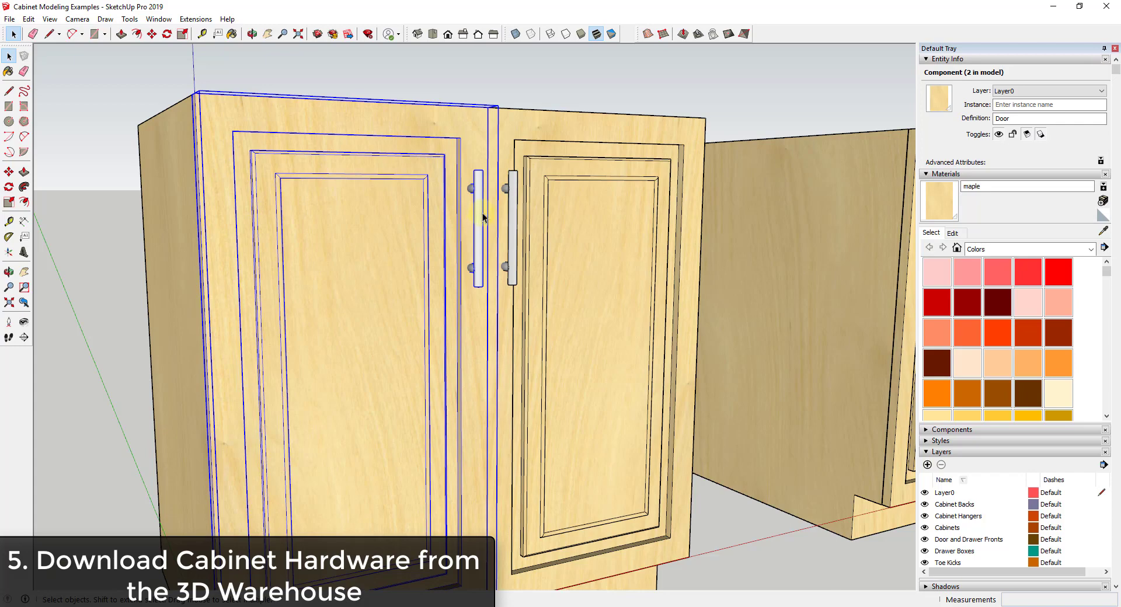
scroll(482, 216, down, 2)
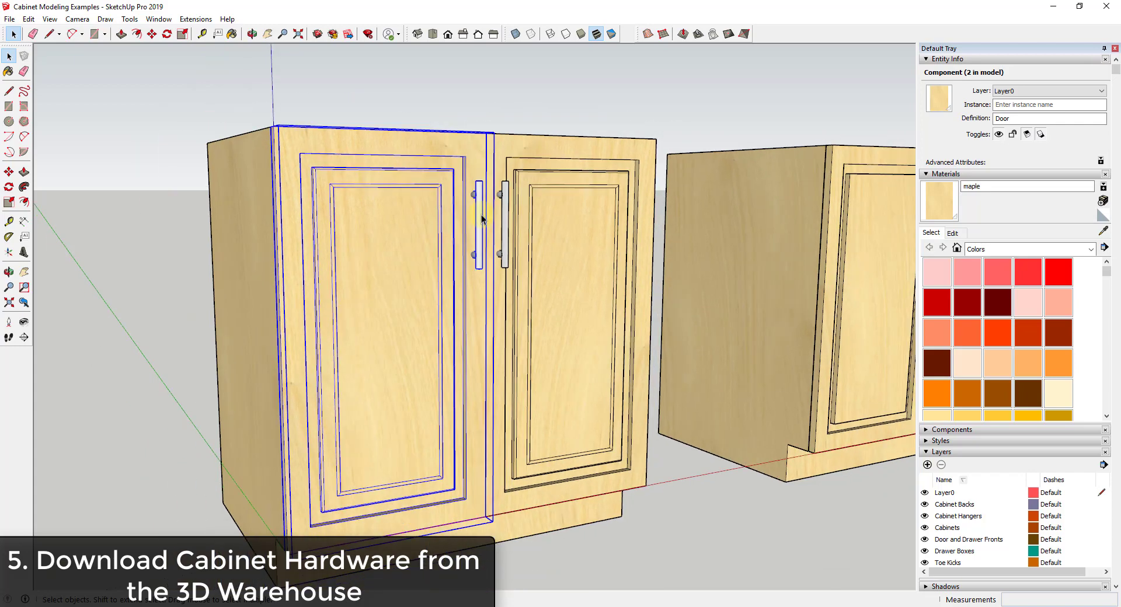
scroll(482, 218, down, 3)
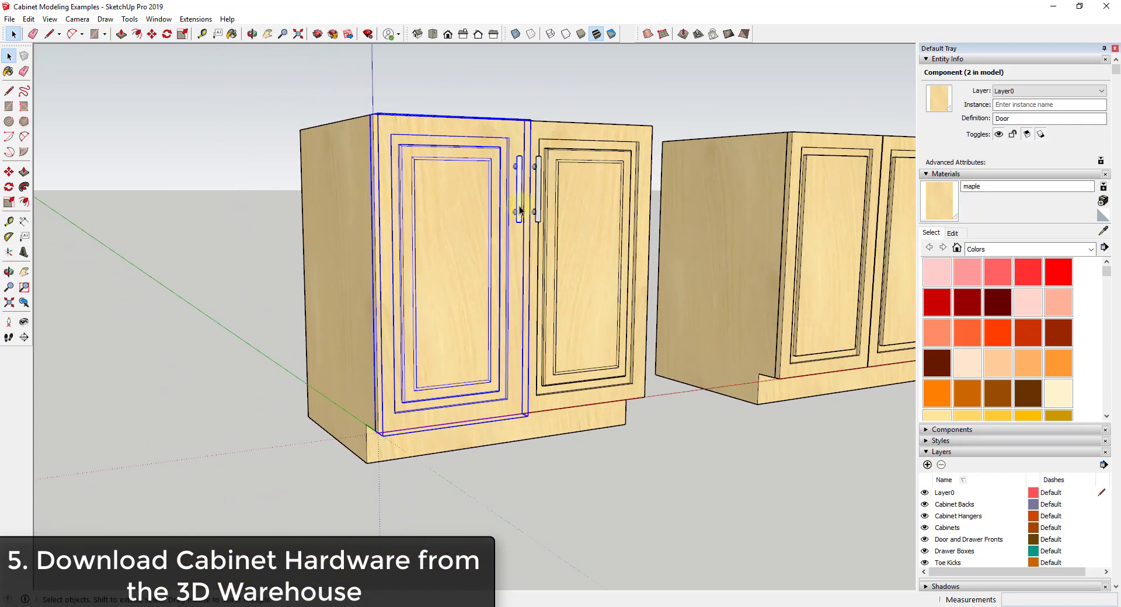
scroll(519, 210, down, 3)
scroll(520, 188, up, 4)
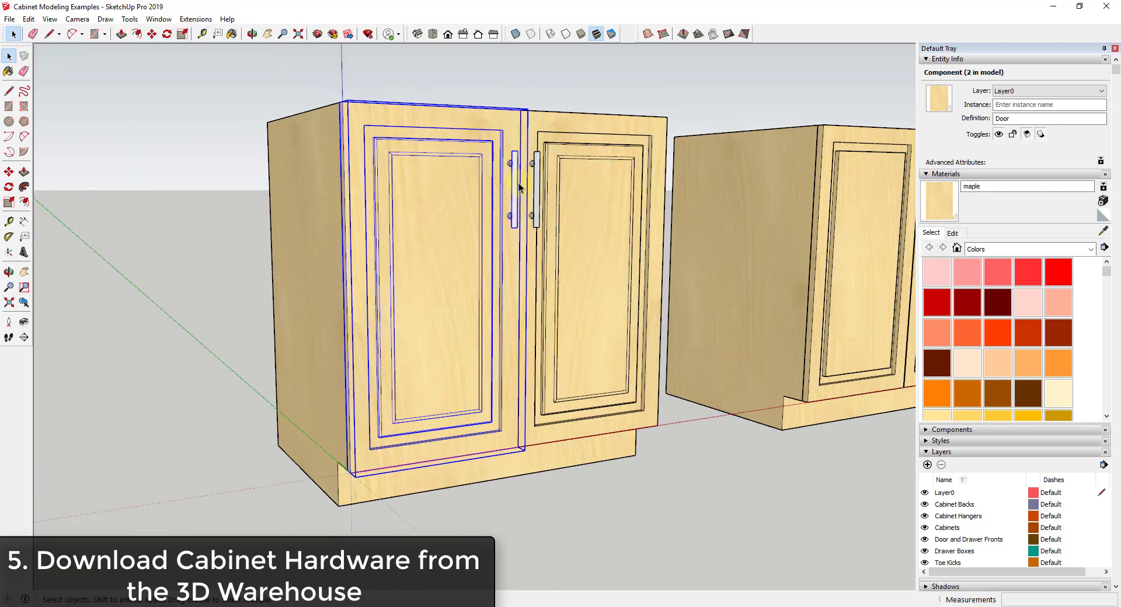
scroll(518, 187, up, 1)
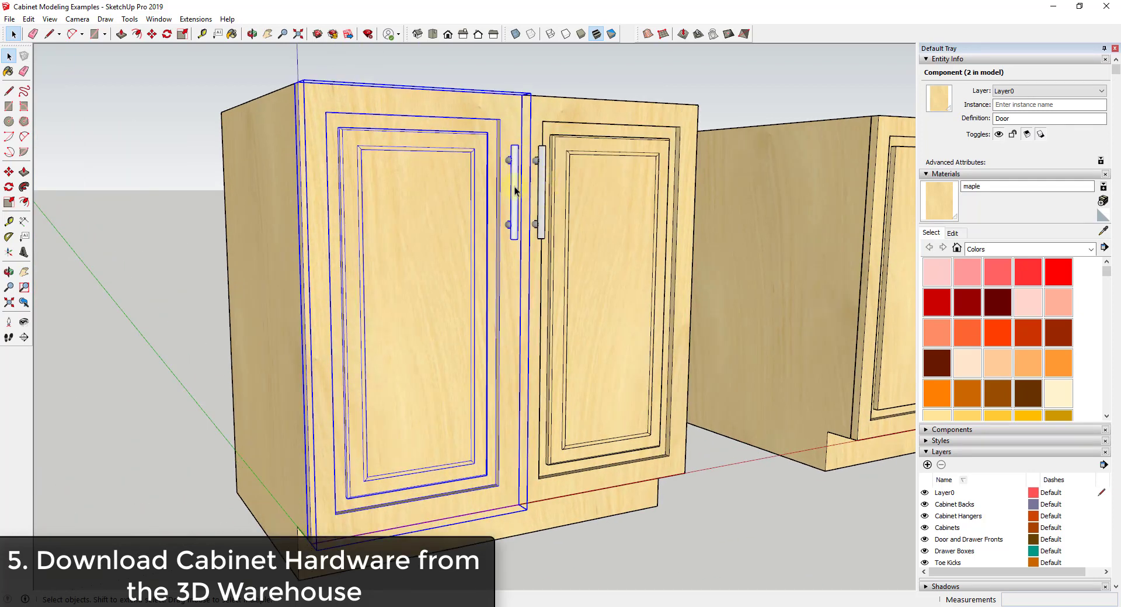
click(159, 19)
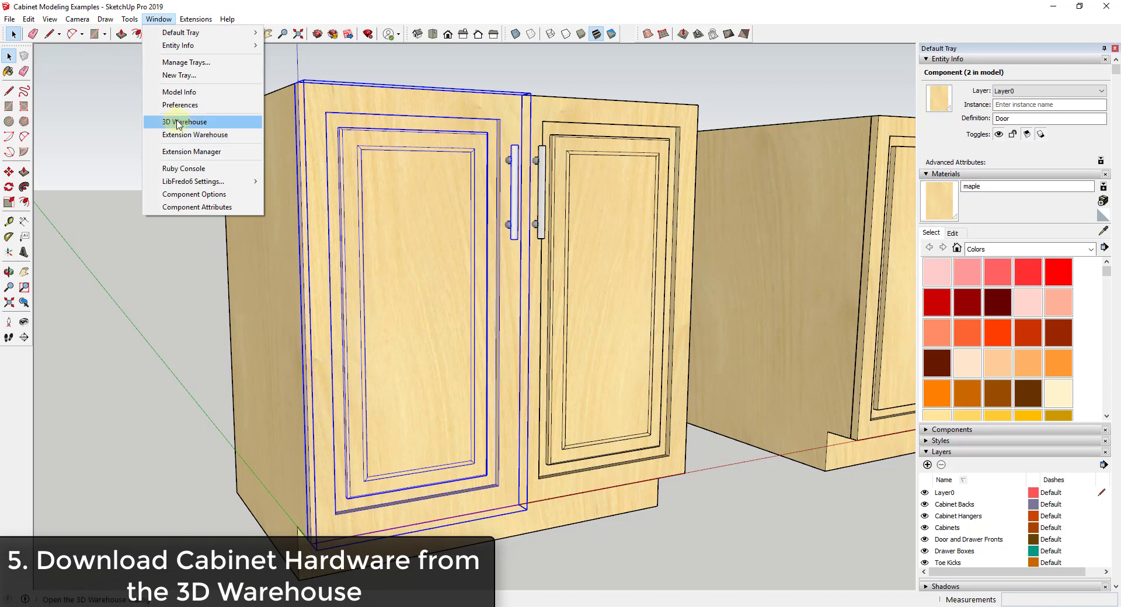
click(178, 121)
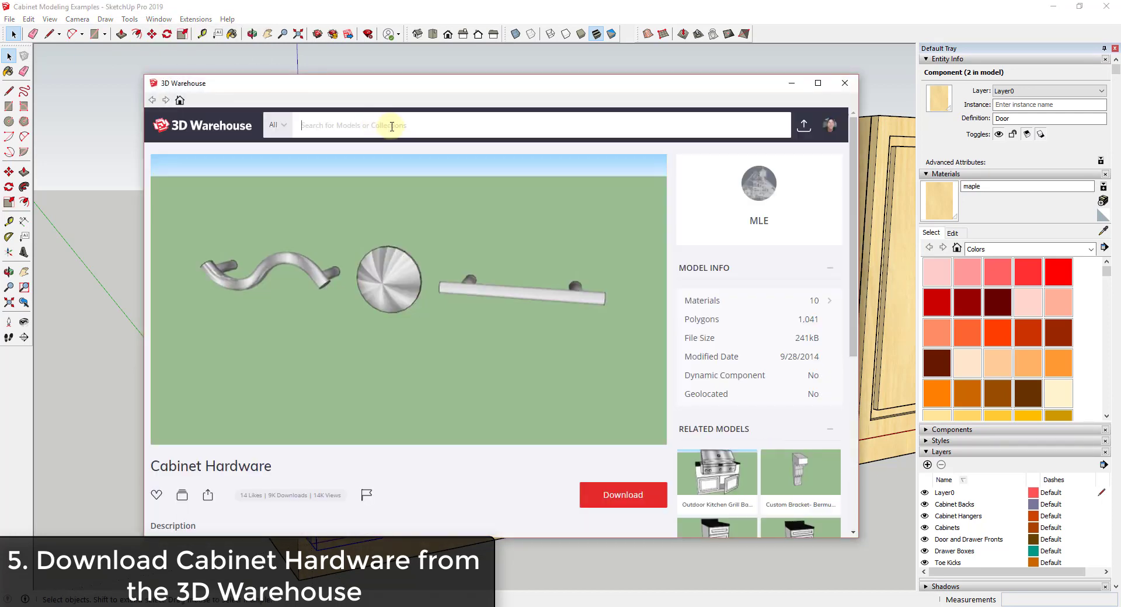
Search the 3D Warehouse for "cabinet hardware" and browse the models for a suitable door pull.
text(cabinet ha)
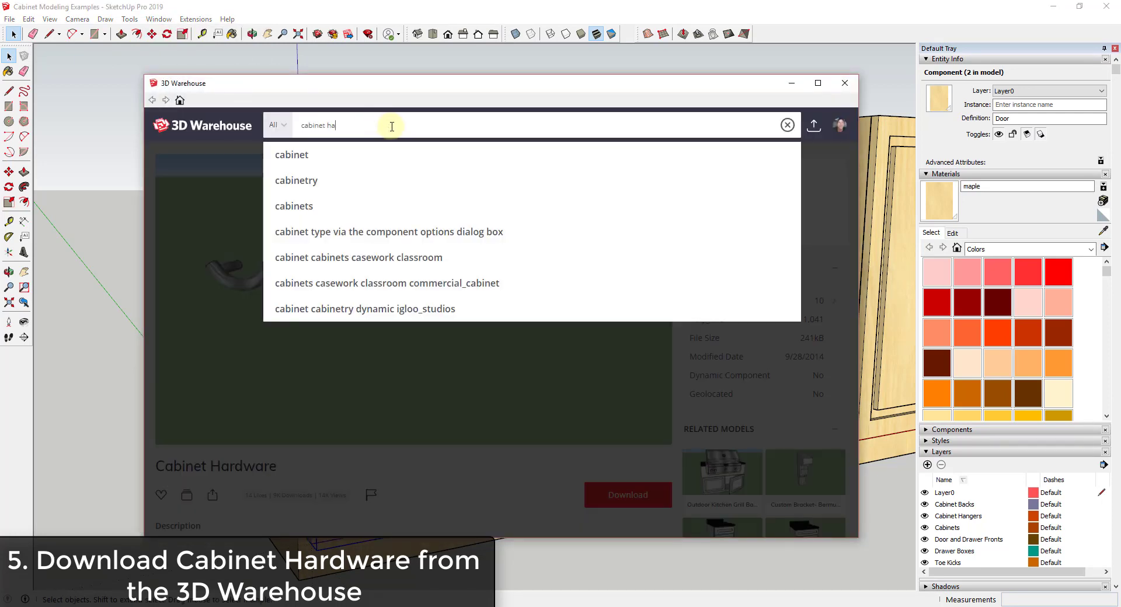
text(rdware)
key(Return)
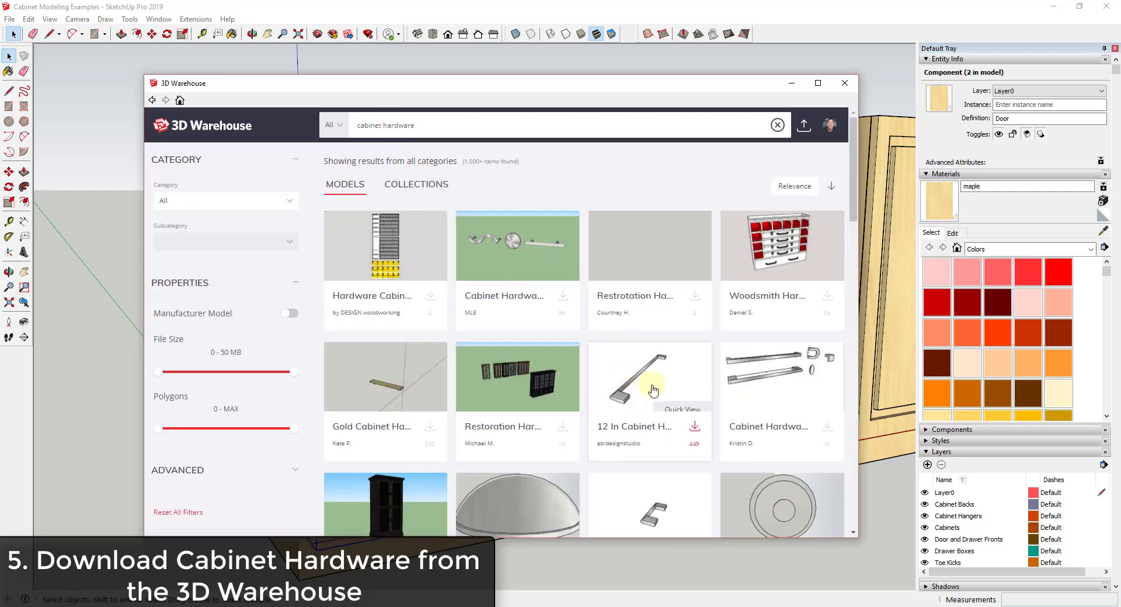
scroll(655, 387, down, 5)
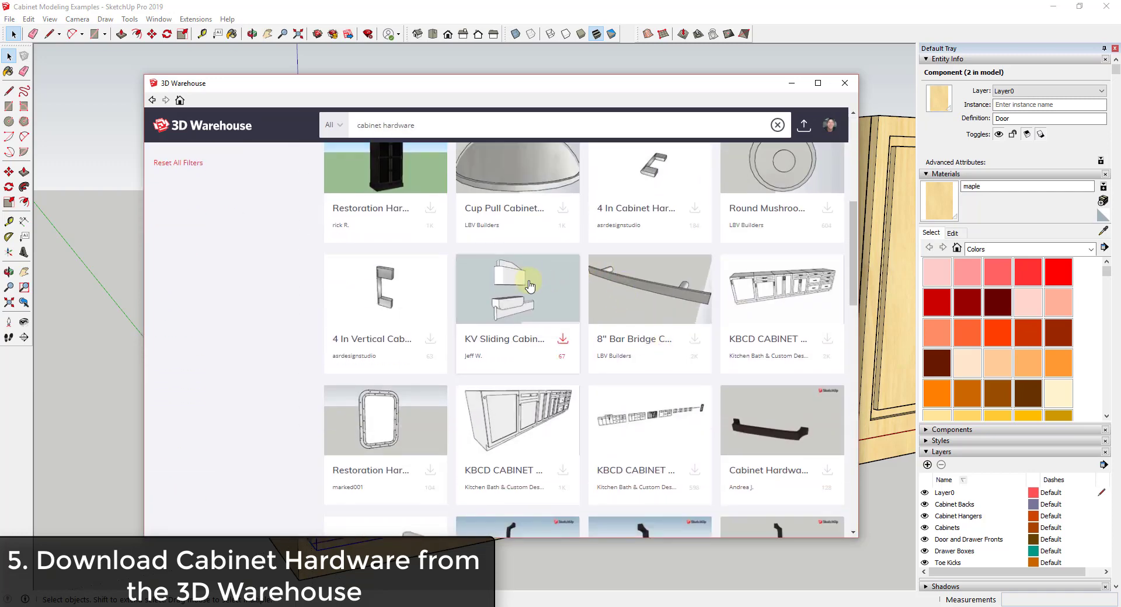
scroll(496, 307, down, 5)
scroll(614, 336, down, 3)
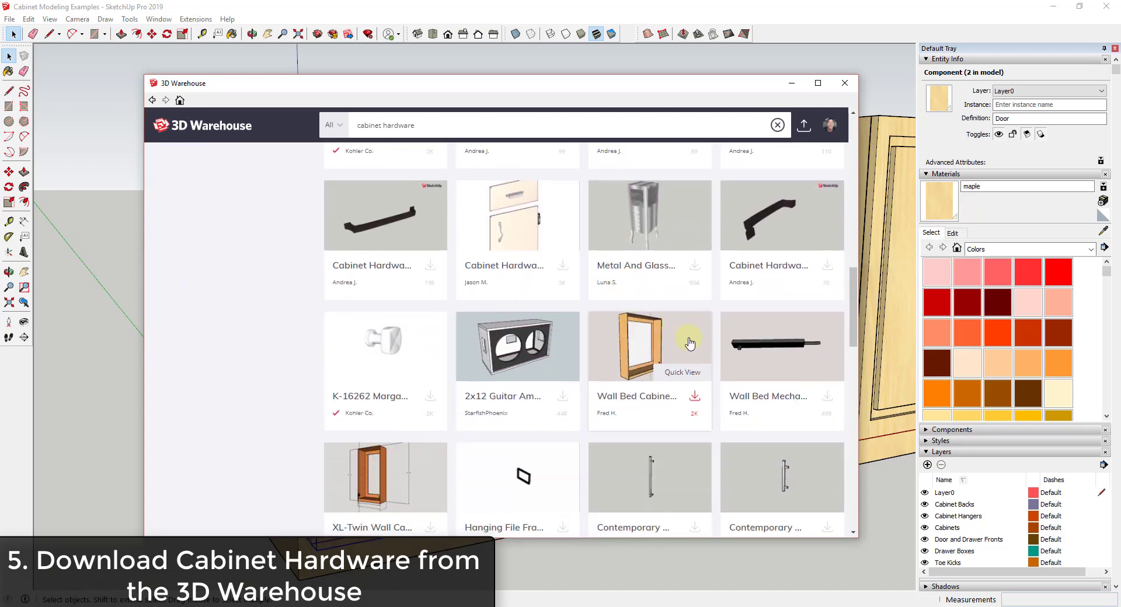
scroll(694, 373, down, 1)
scroll(676, 350, down, 2)
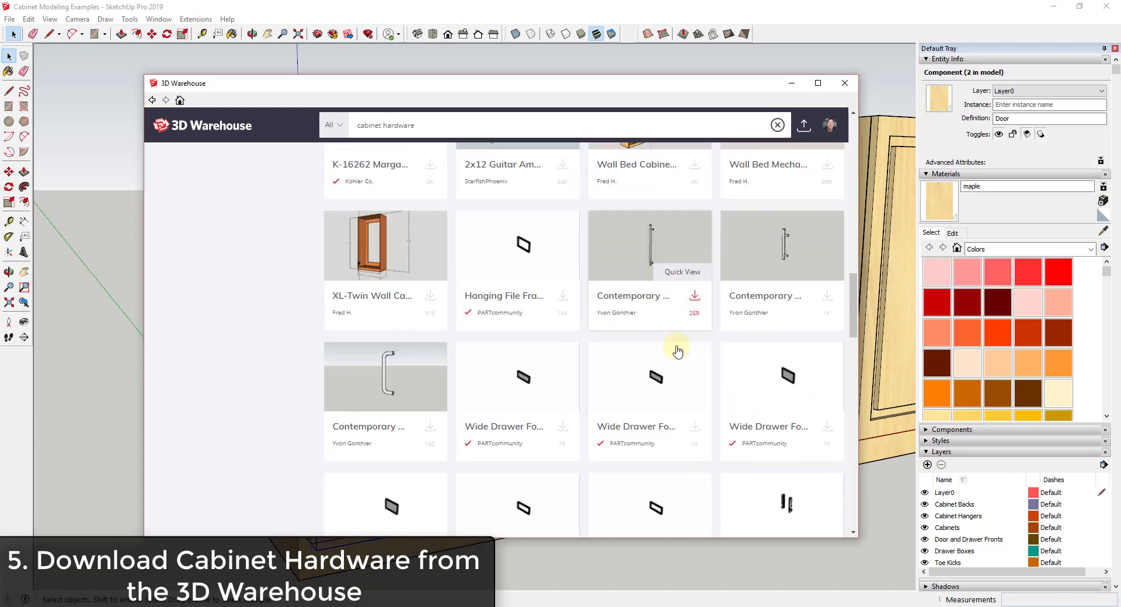
scroll(675, 356, up, 5)
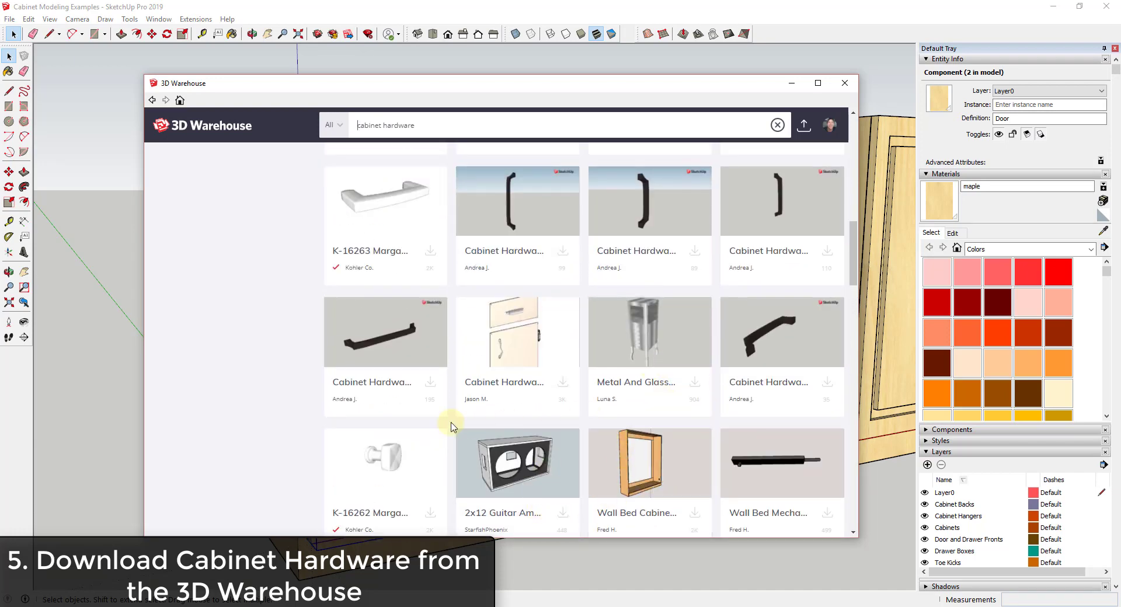
Download the "Cabinet Hardware Century Edge 224mm Horiz" pull into the model and place it on the ground in front of the middle cabinet.
click(369, 349)
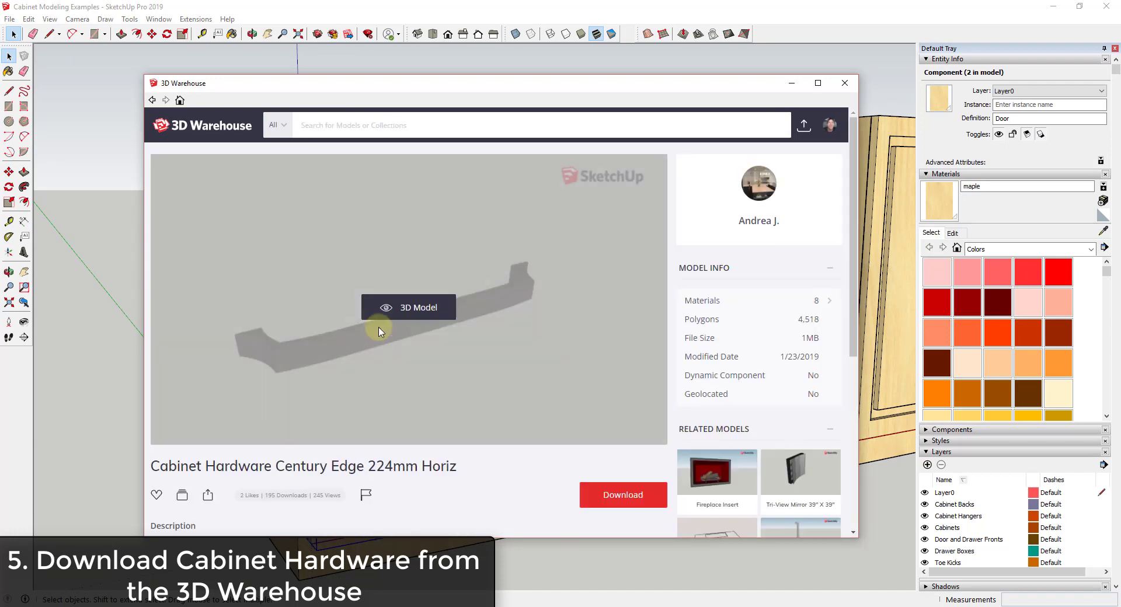
click(621, 495)
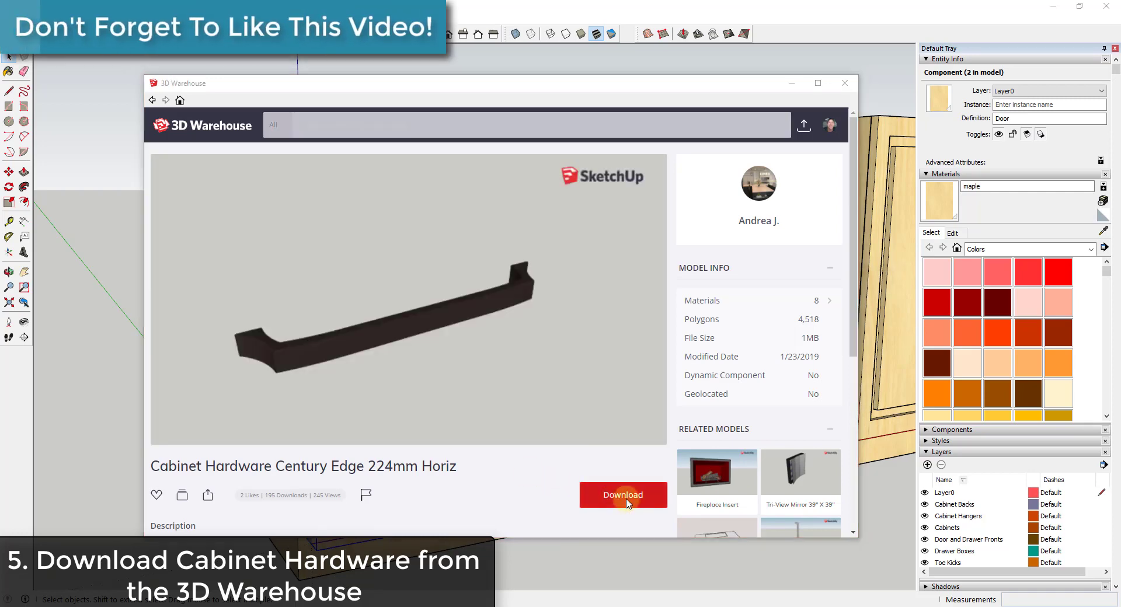
click(467, 339)
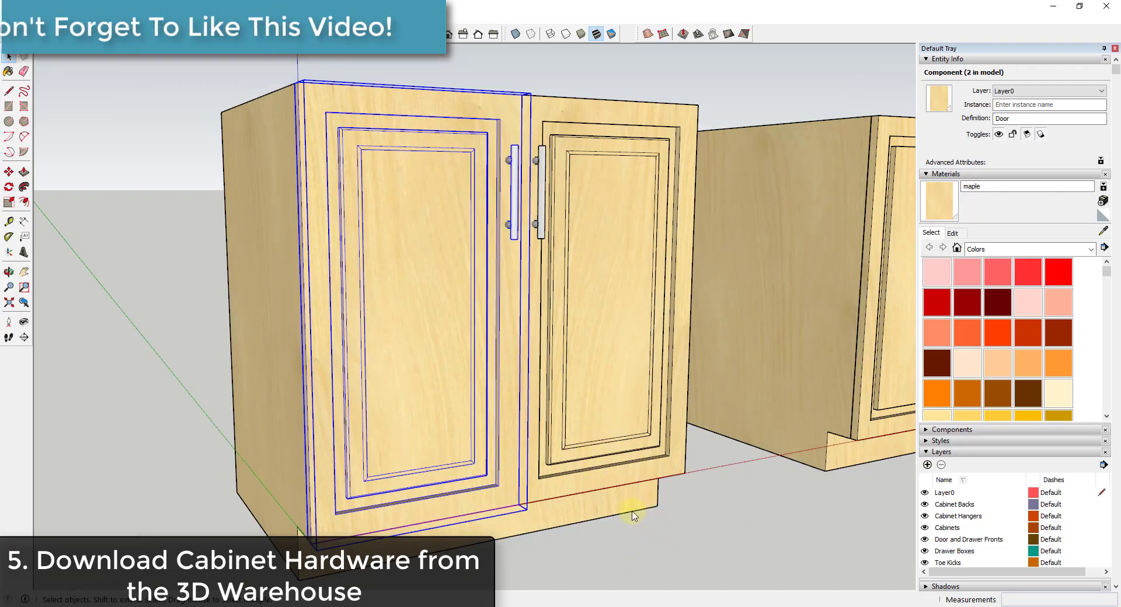
scroll(582, 435, down, 4)
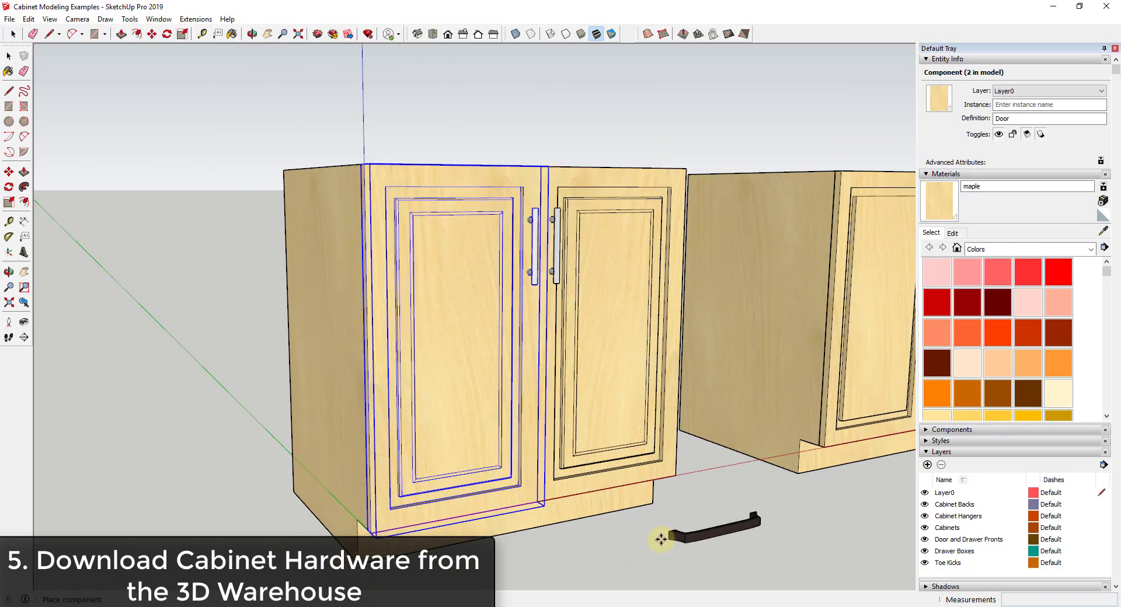
click(652, 541)
scroll(652, 541, up, 1)
scroll(665, 541, up, 2)
scroll(662, 539, down, 1)
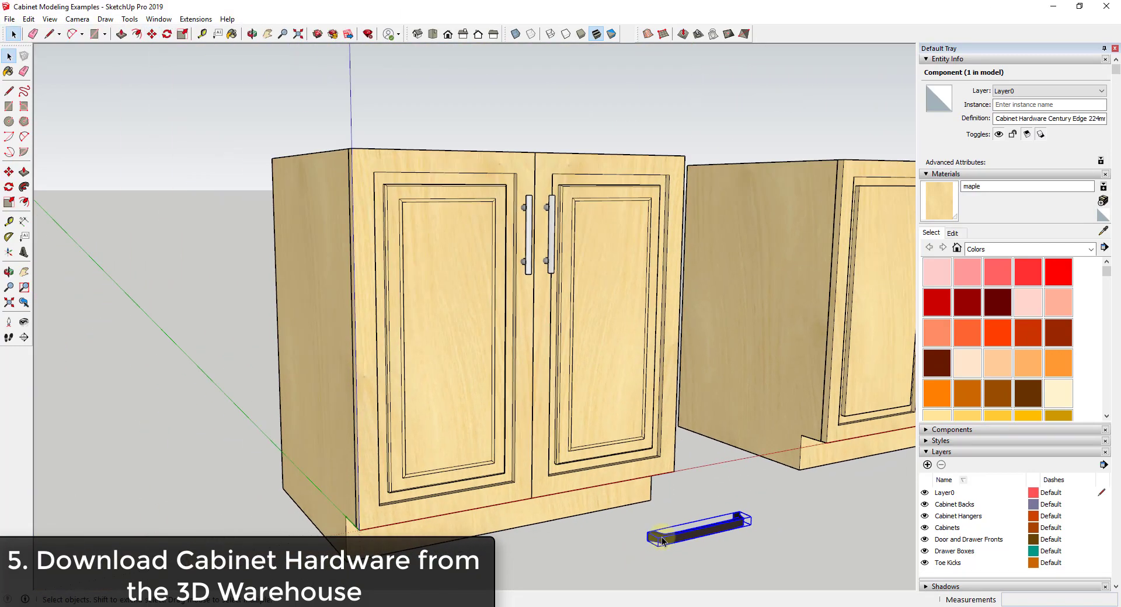
Copy the downloaded pull, open the middle cabinet's left door component and delete its existing handle.
click(661, 537)
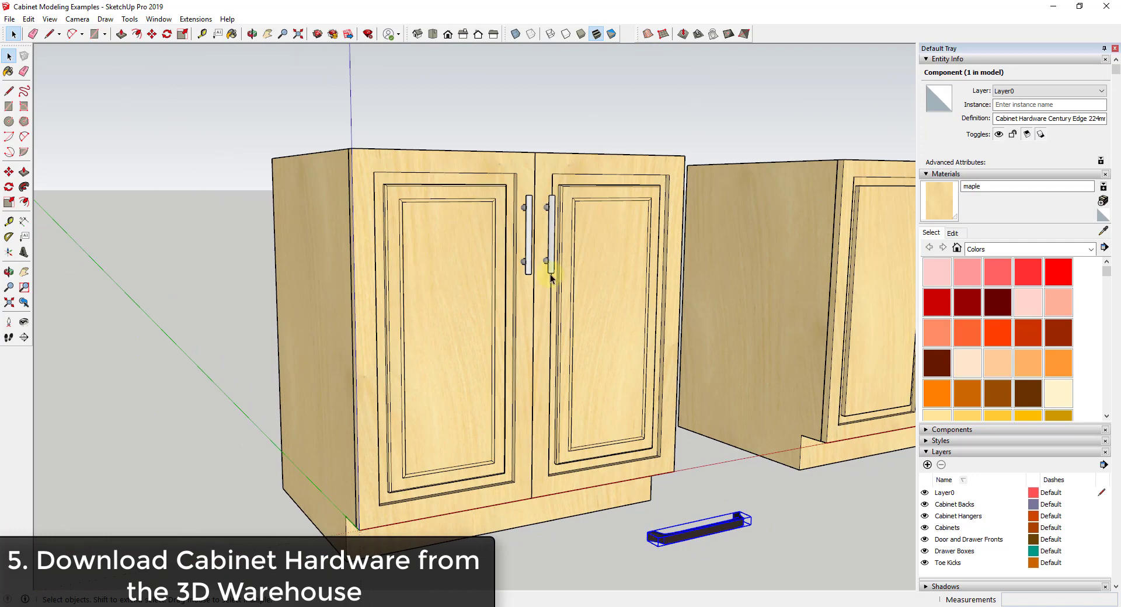
scroll(551, 279, down, 7)
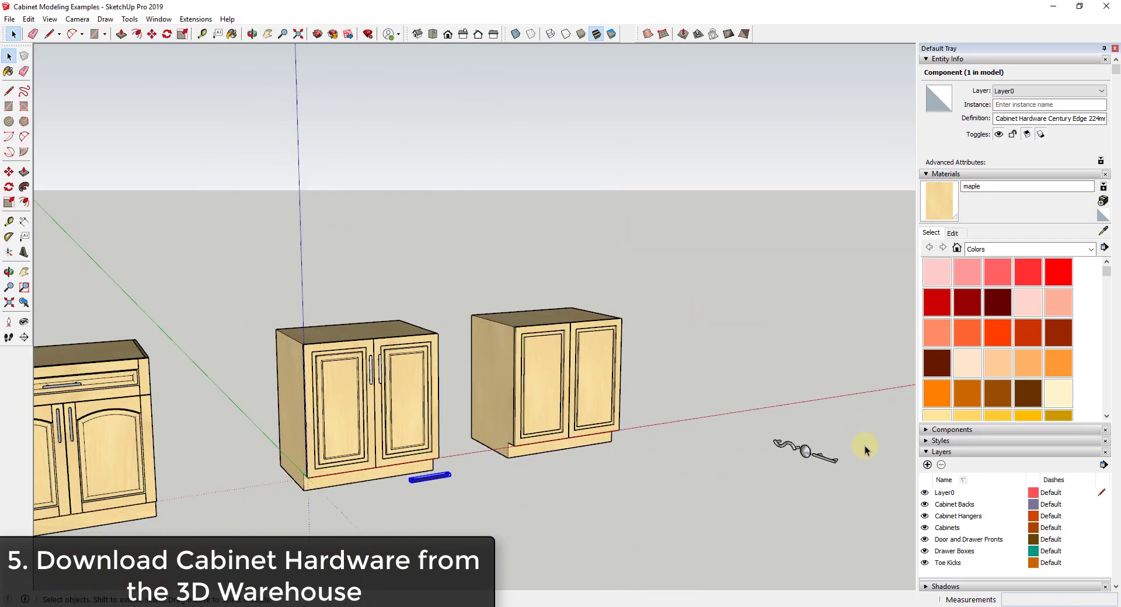
scroll(864, 446, up, 4)
scroll(796, 463, down, 5)
scroll(458, 429, up, 3)
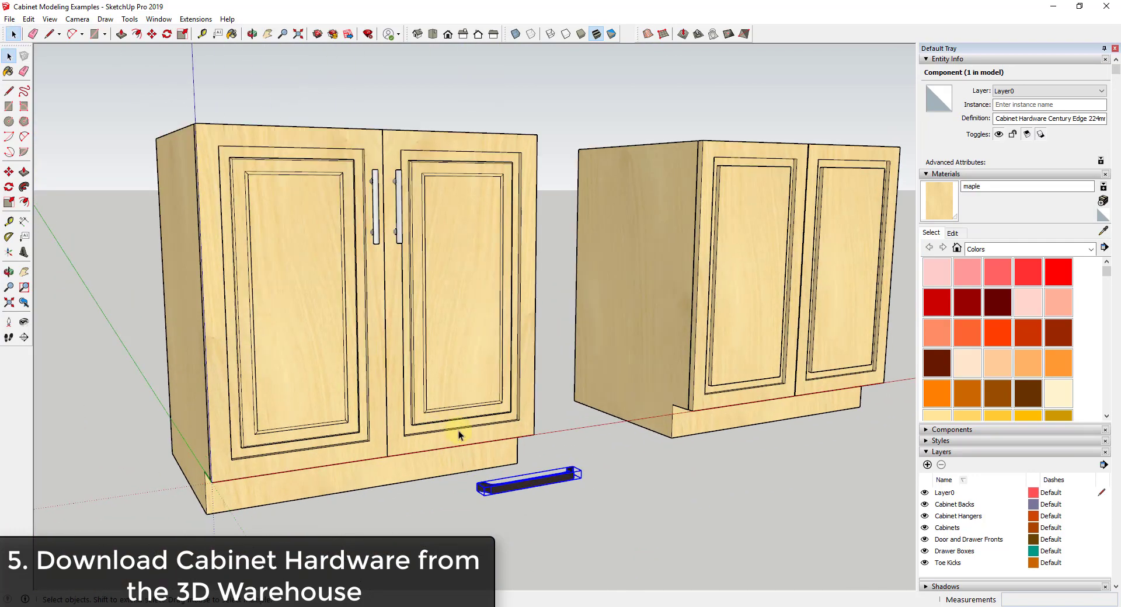
scroll(458, 433, up, 3)
scroll(502, 484, down, 3)
scroll(514, 487, up, 2)
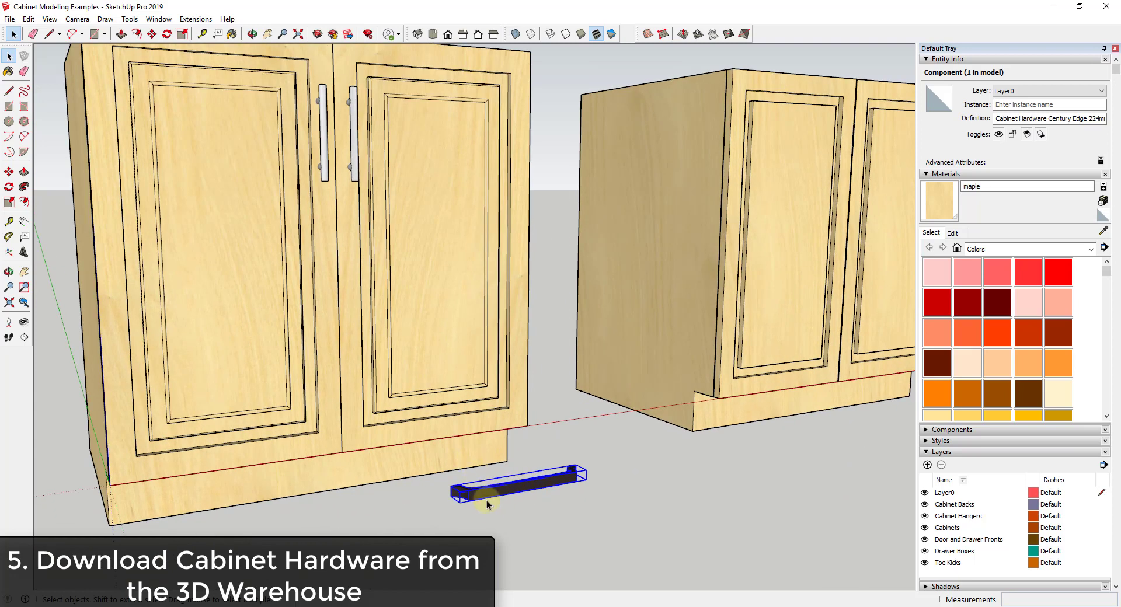
double_click(323, 143)
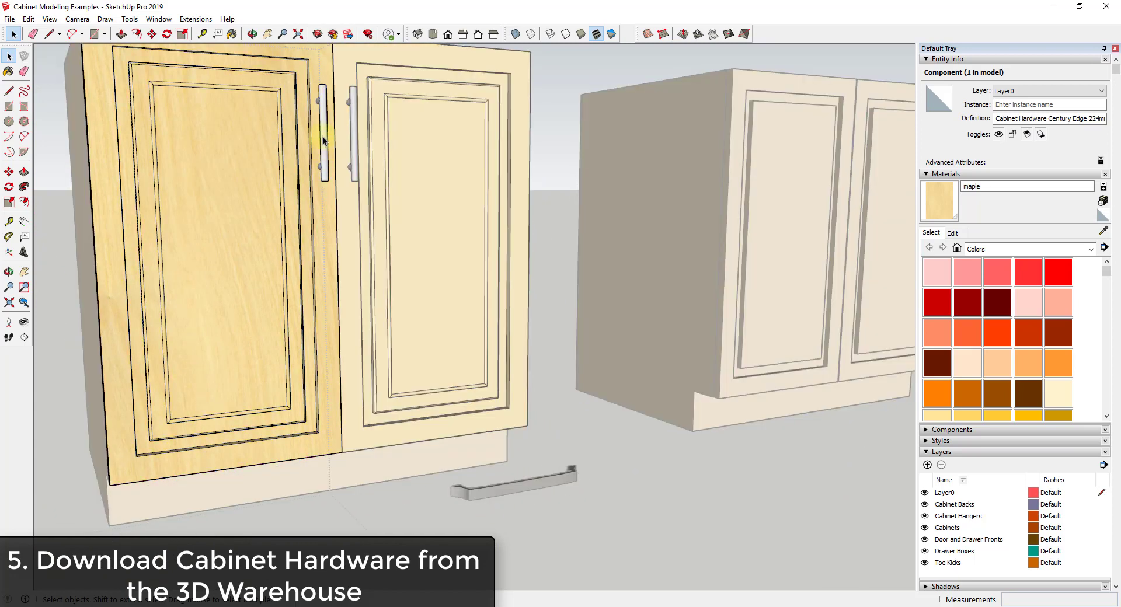
key(Delete)
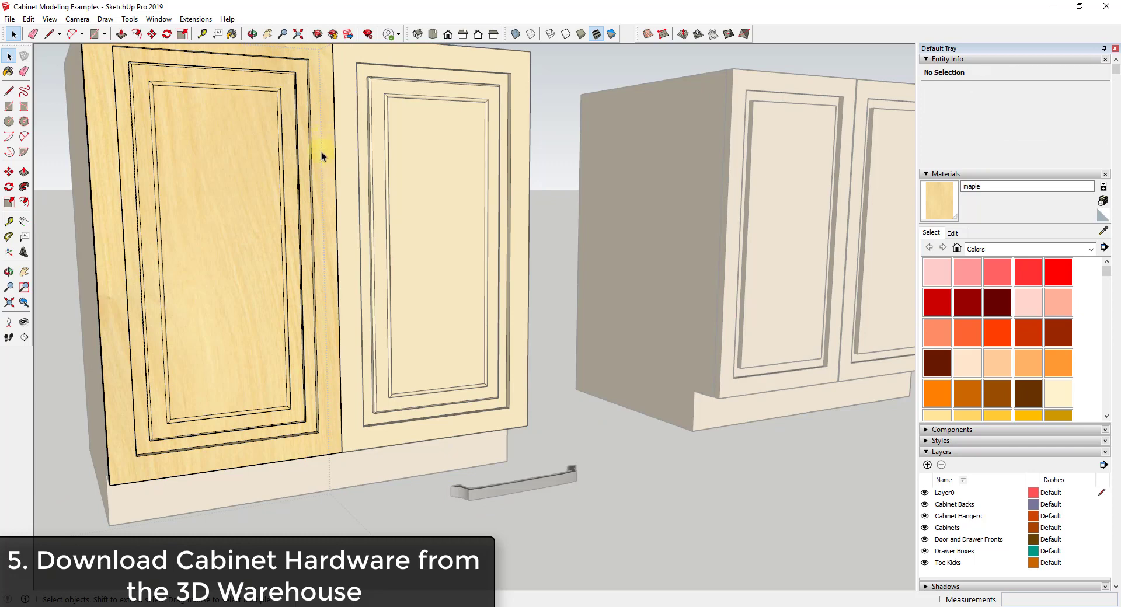
Paste the pull into the open door component and rotate it to stand vertically.
key(ctrl+v)
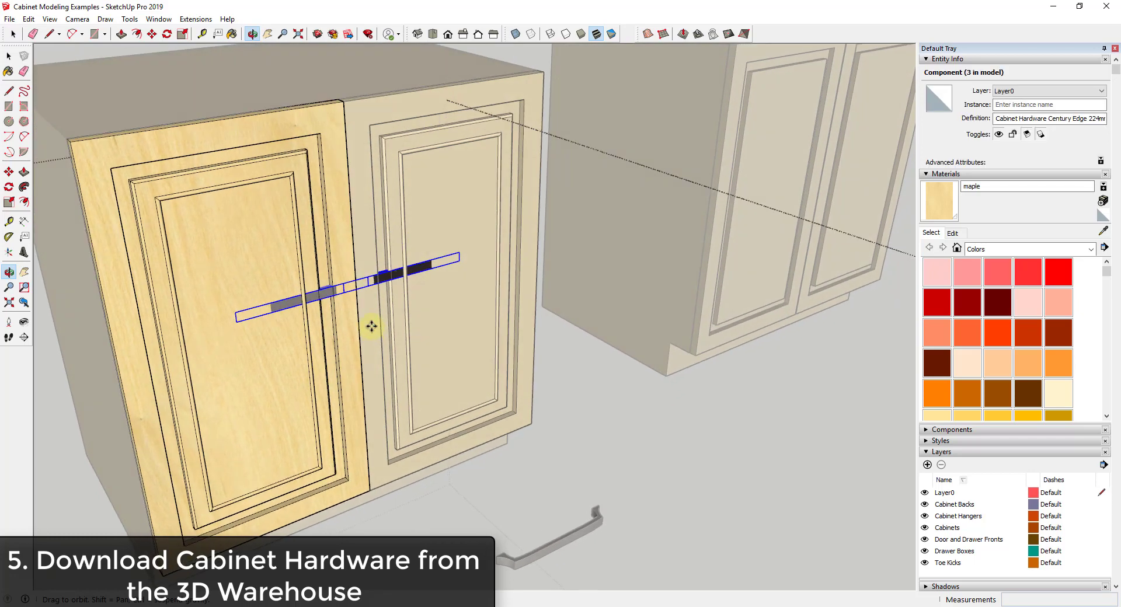
key(m)
drag(343, 291, 370, 294)
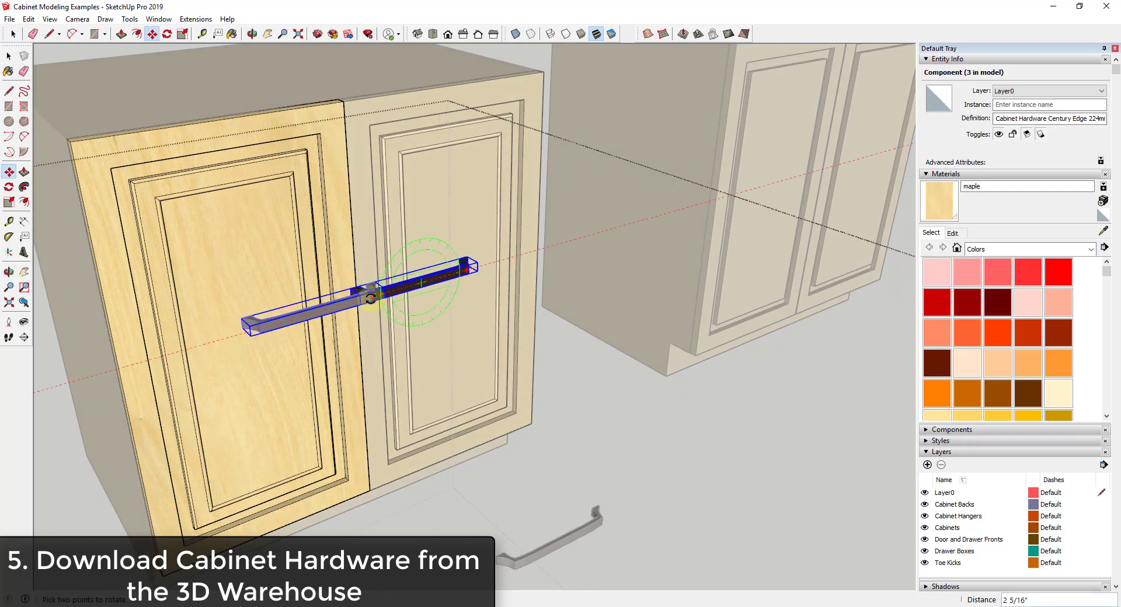
click(371, 299)
click(400, 343)
click(417, 345)
Move the vertical pull onto the door's inner stile, raise it about 6 5/16" to the upper corner, and leave the door component.
click(351, 342)
scroll(350, 245, up, 1)
click(330, 228)
scroll(329, 192, down, 1)
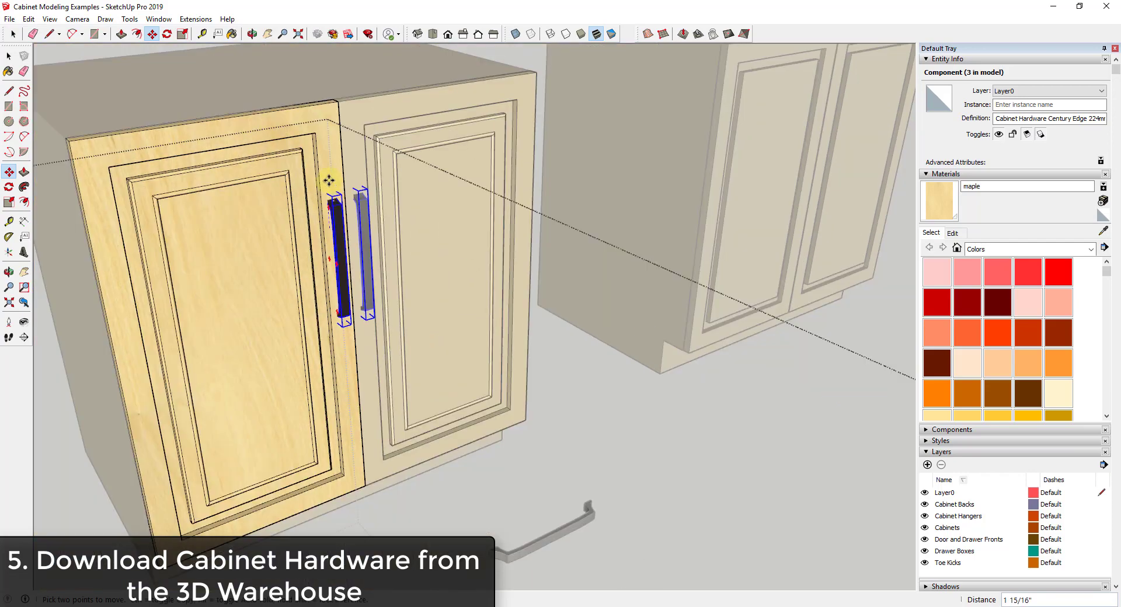
drag(329, 181, 325, 135)
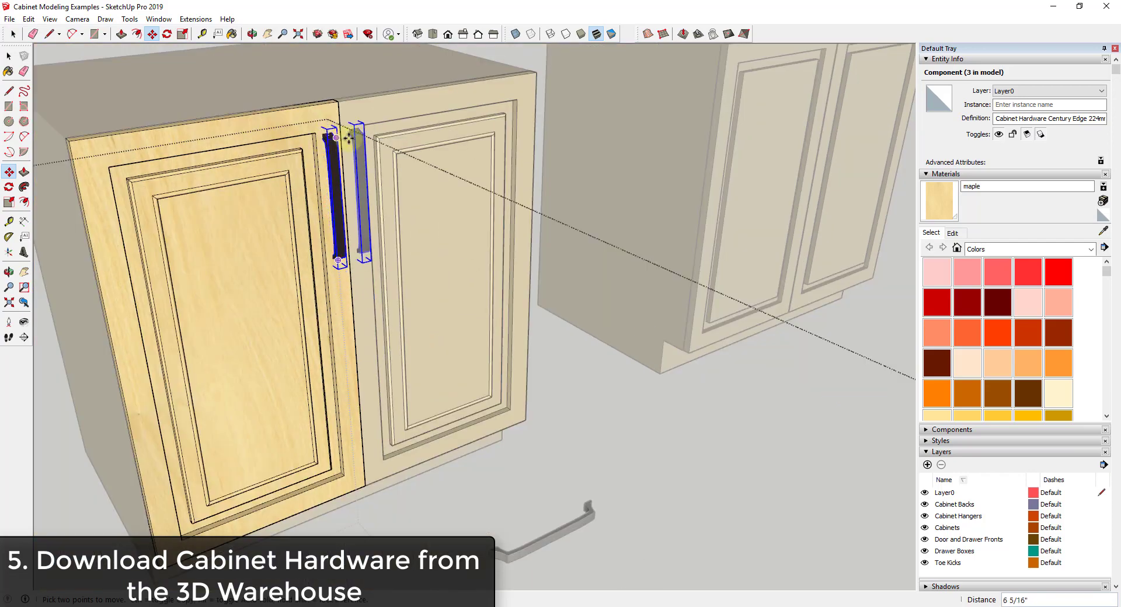
scroll(349, 138, up, 3)
scroll(508, 305, down, 3)
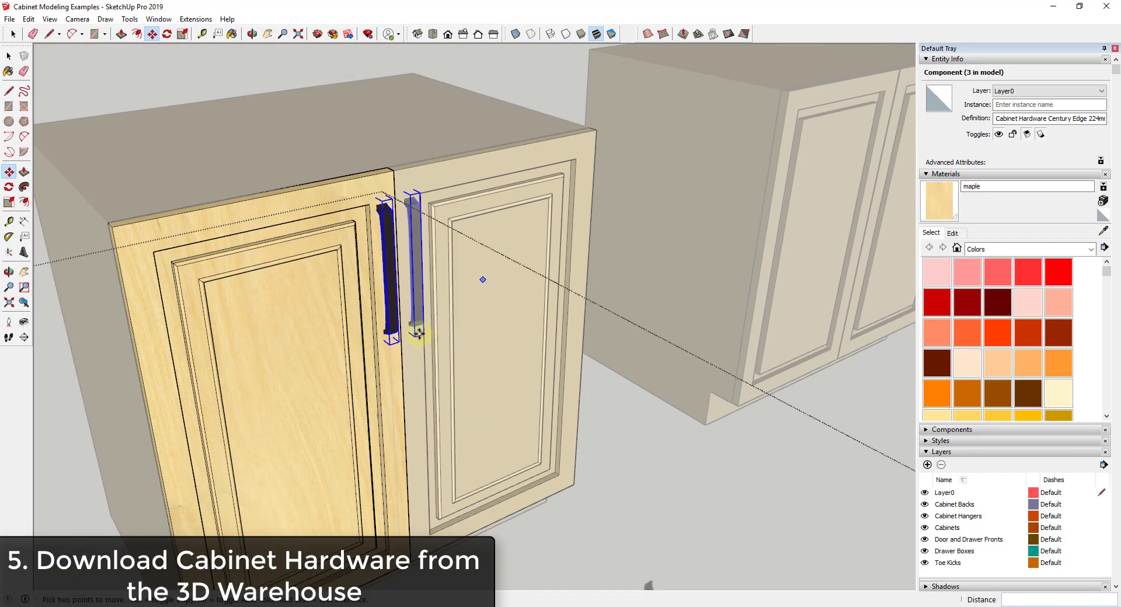
key(space)
click(544, 295)
middle_drag(513, 310, 586, 245)
click(393, 302)
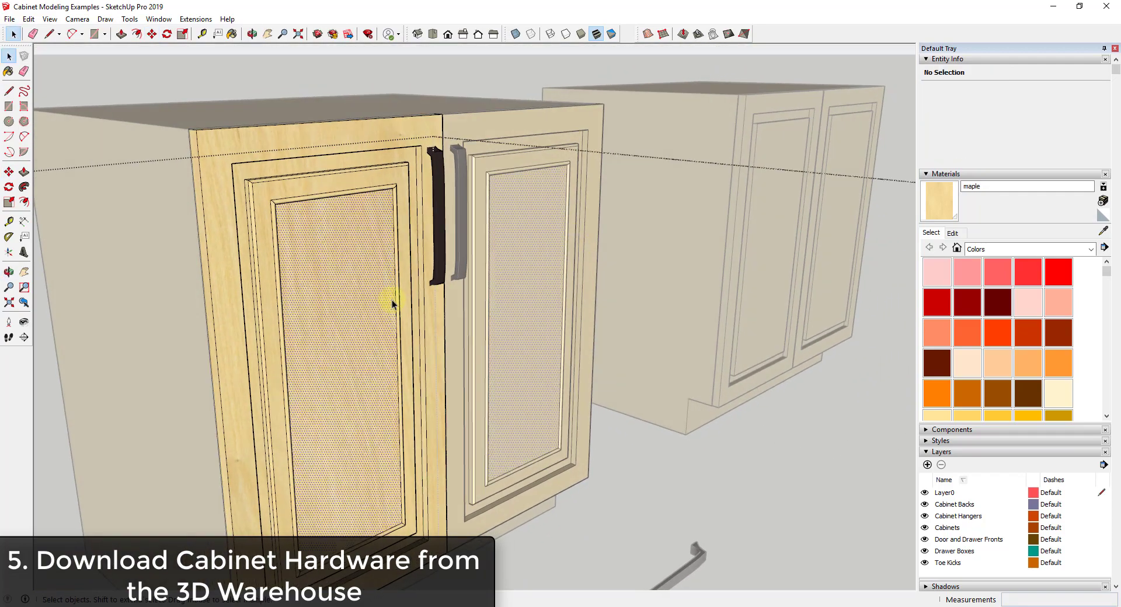
key(Escape)
Examine the replaced pulls on both doors of the middle cabinet from near and far.
scroll(492, 285, down, 2)
scroll(493, 282, up, 2)
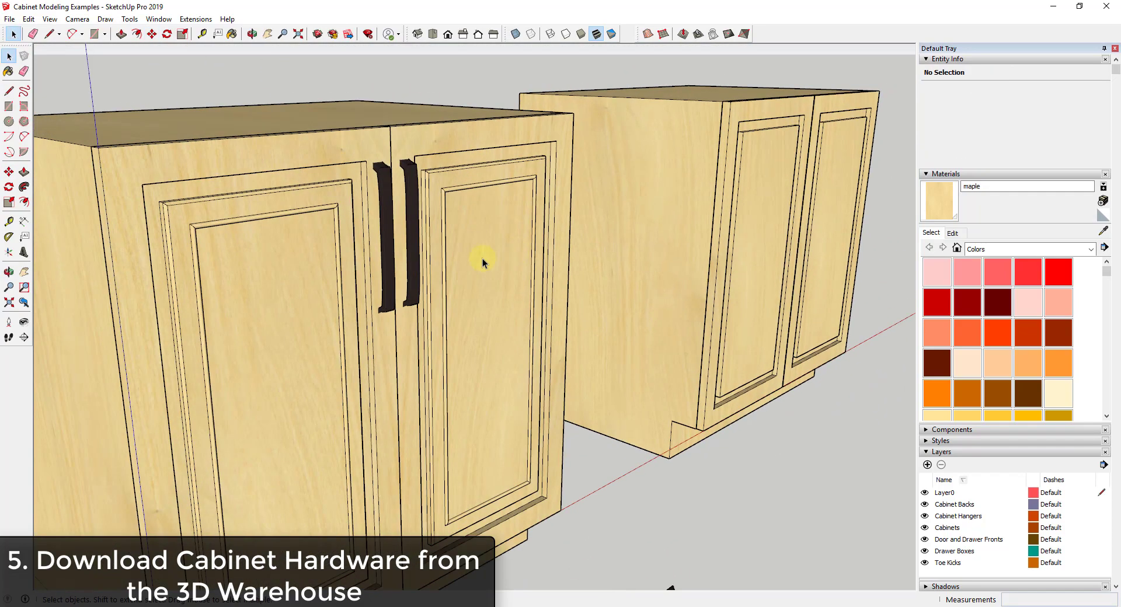
mouse_move(482, 258)
middle_down()
mouse_move(348, 250)
mouse_move(492, 245)
middle_up()
scroll(467, 258, down, 3)
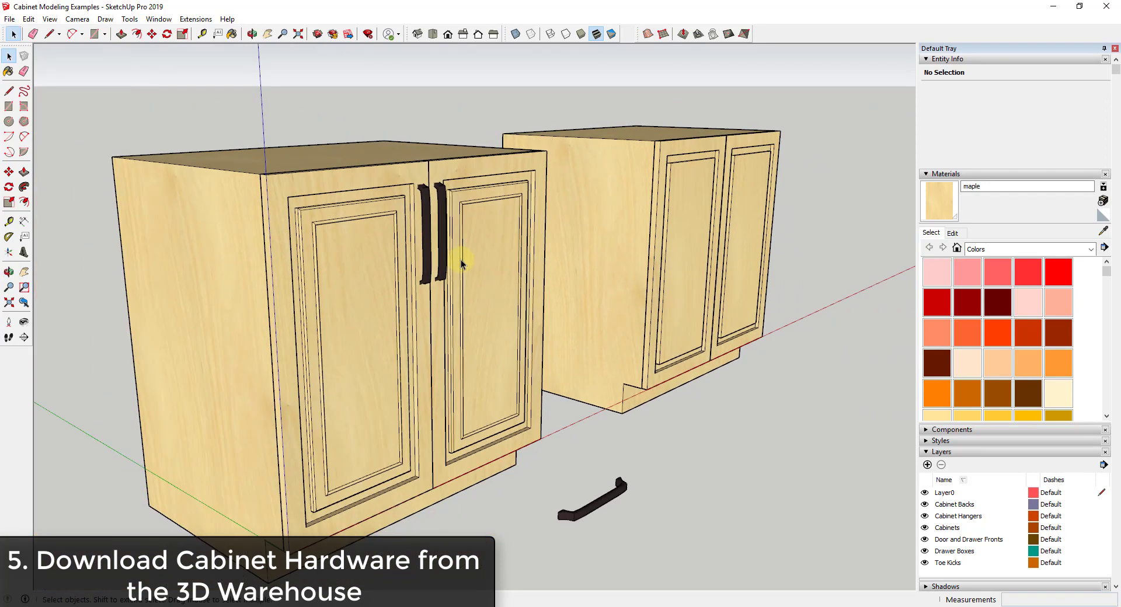
scroll(465, 259, up, 2)
scroll(437, 237, down, 3)
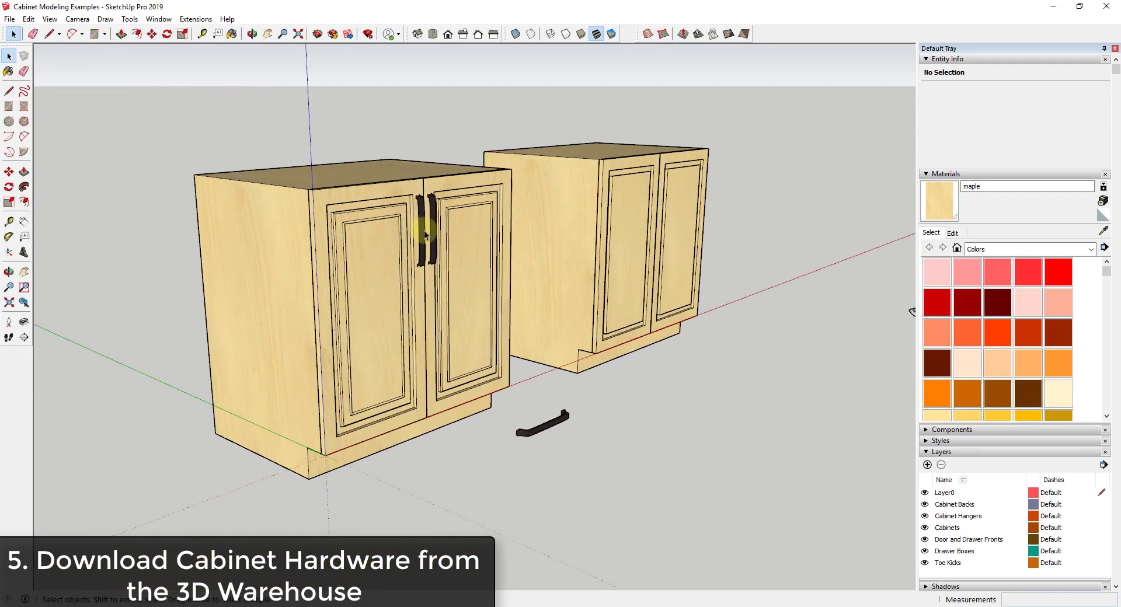
scroll(430, 240, up, 3)
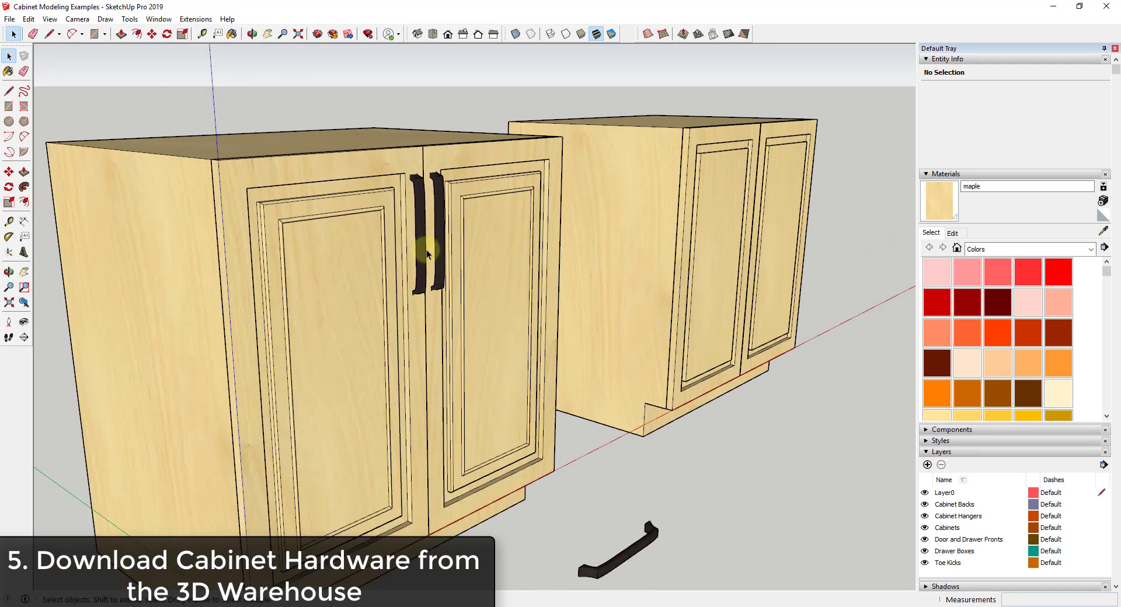
scroll(423, 211, down, 2)
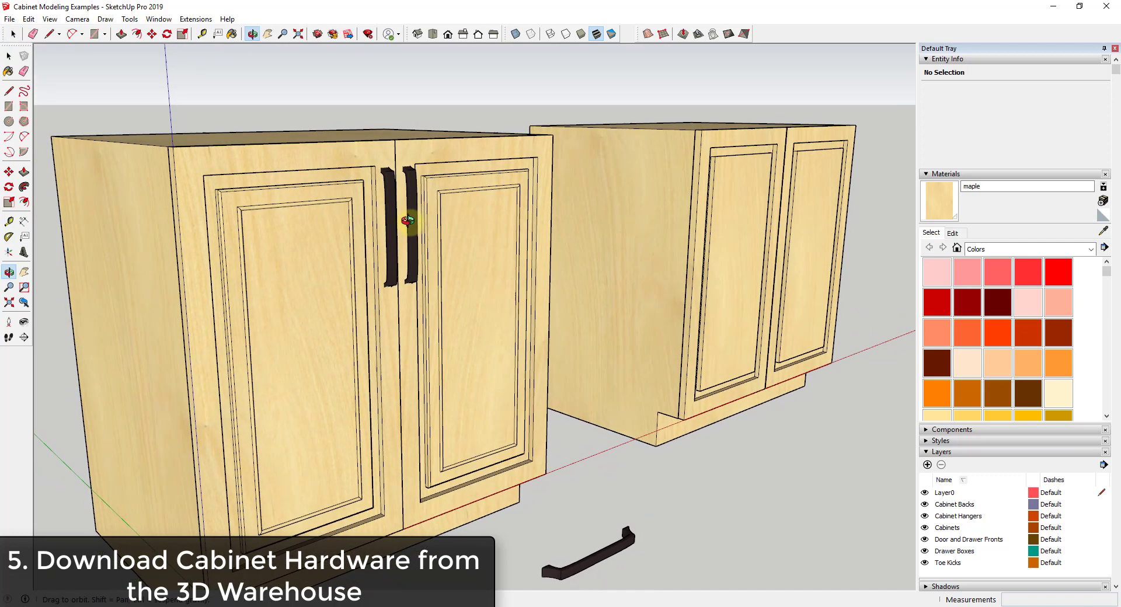
scroll(370, 207, up, 4)
scroll(391, 209, down, 3)
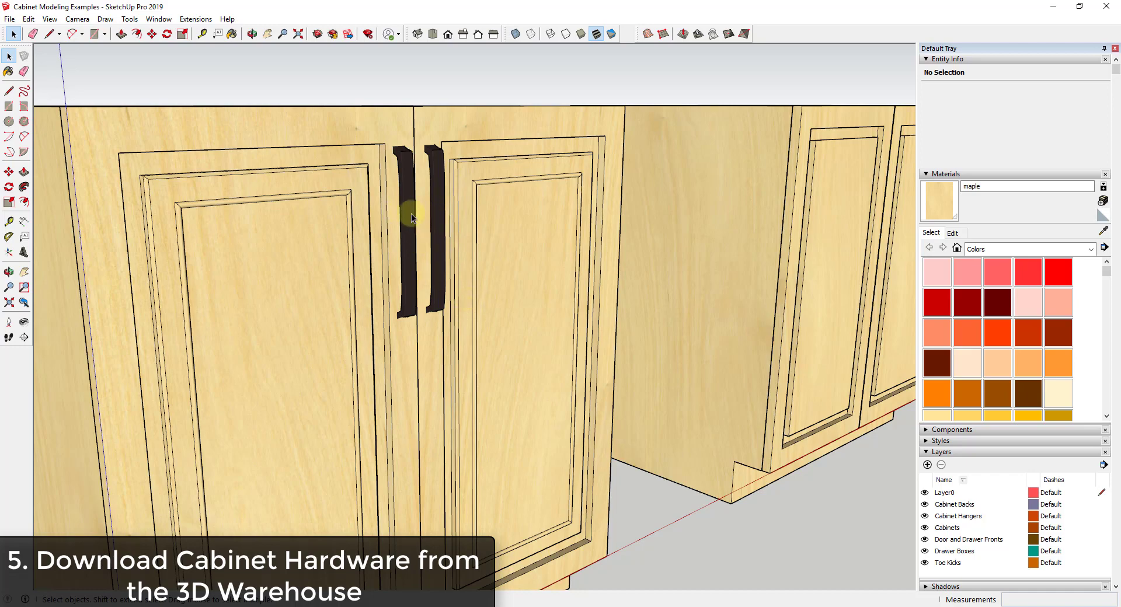
scroll(407, 233, down, 4)
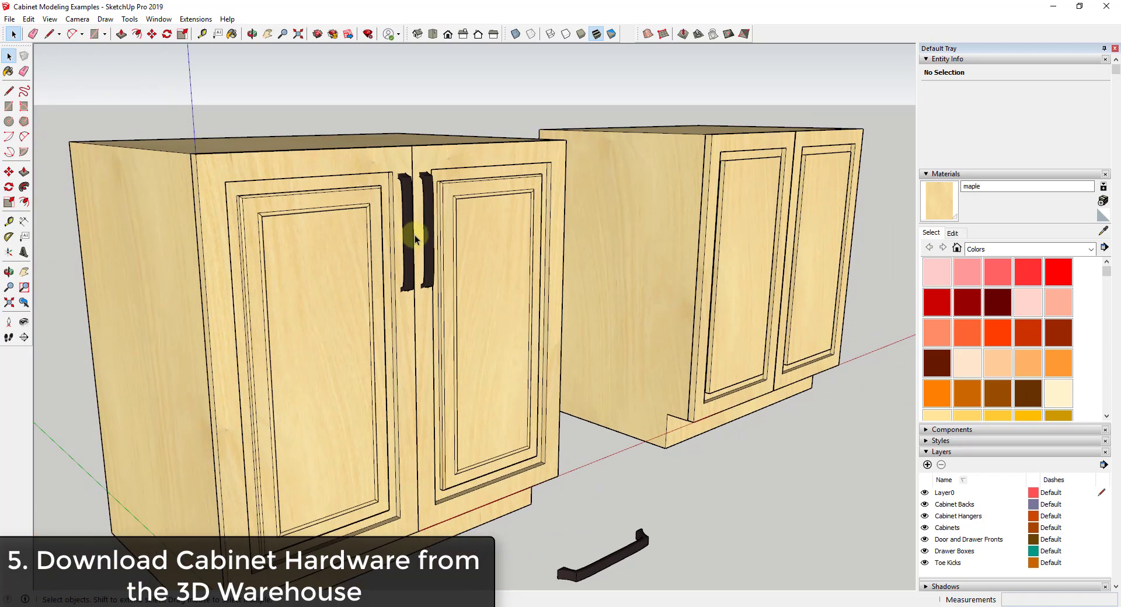
scroll(402, 224, up, 5)
scroll(438, 261, down, 4)
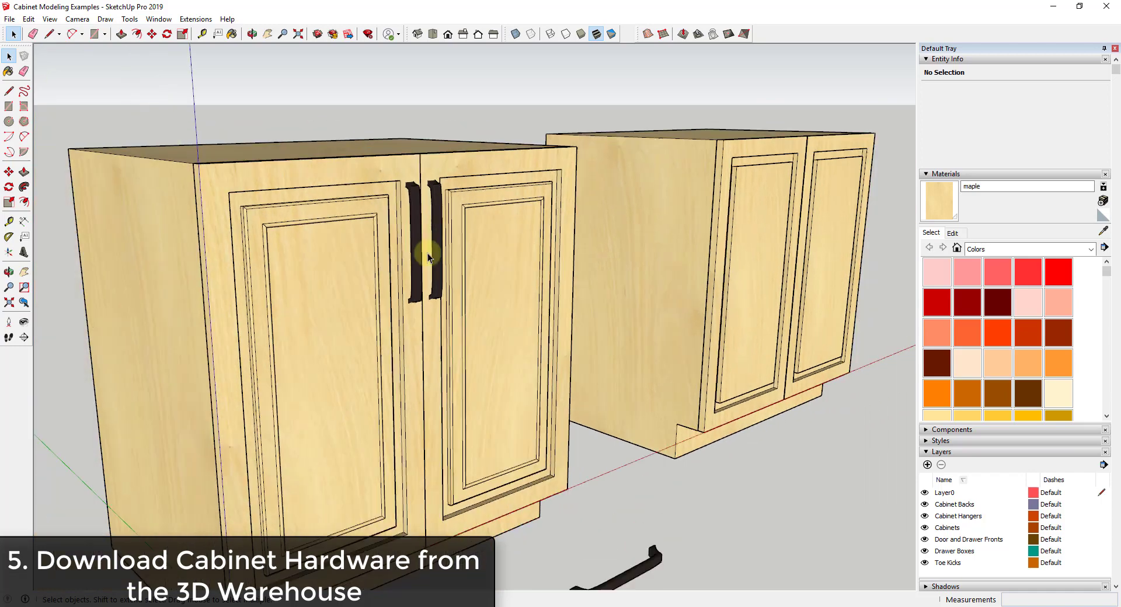
Reopen the 3D Warehouse and search for "cabinet kraftmaid" models.
middle_drag(533, 260, 322, 282)
scroll(398, 294, down, 4)
shift+middle_drag(583, 325, 475, 330)
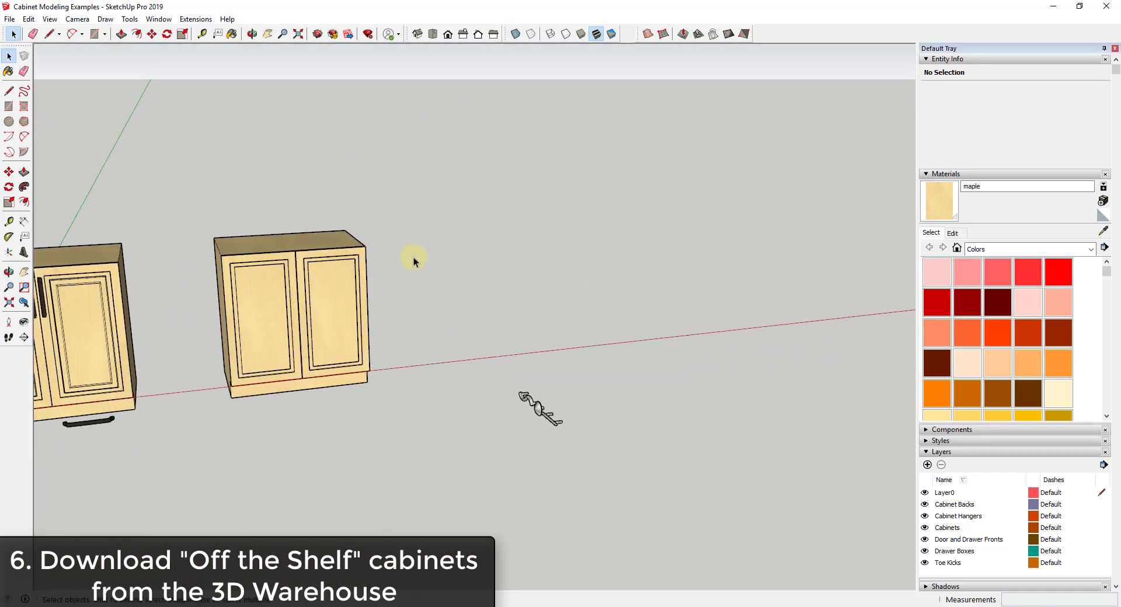
click(159, 18)
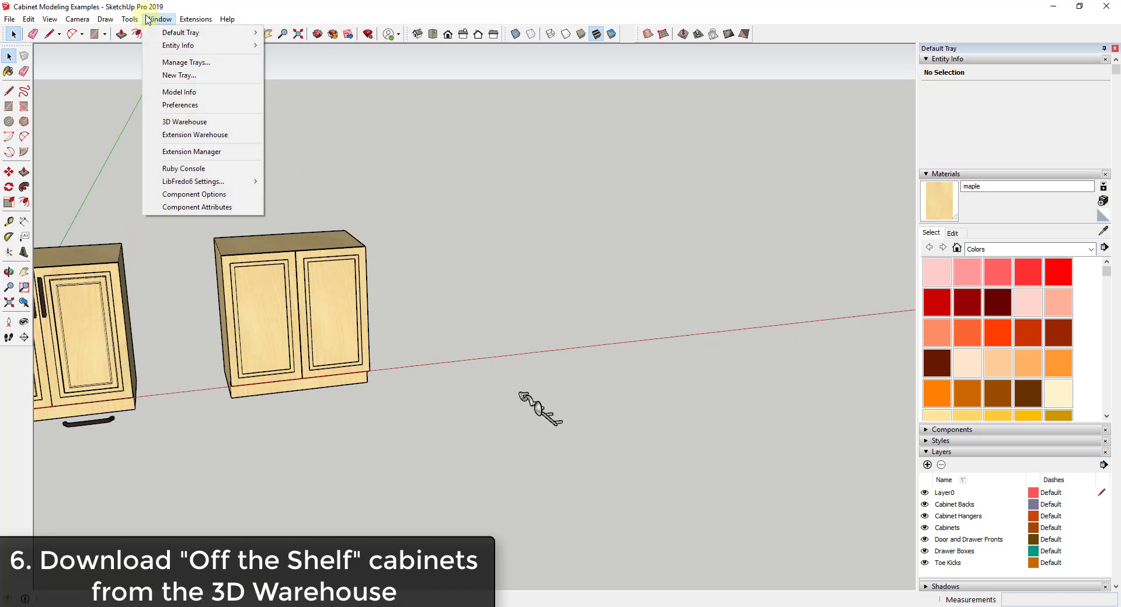
click(192, 124)
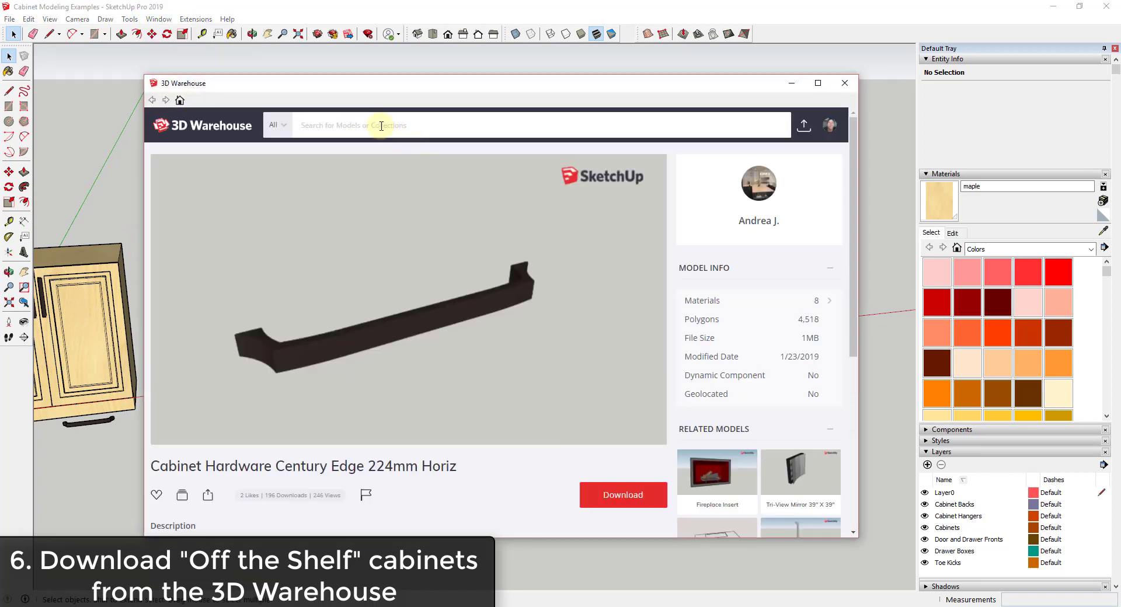
click(381, 126)
text(cabinet kraftmaid)
key(Return)
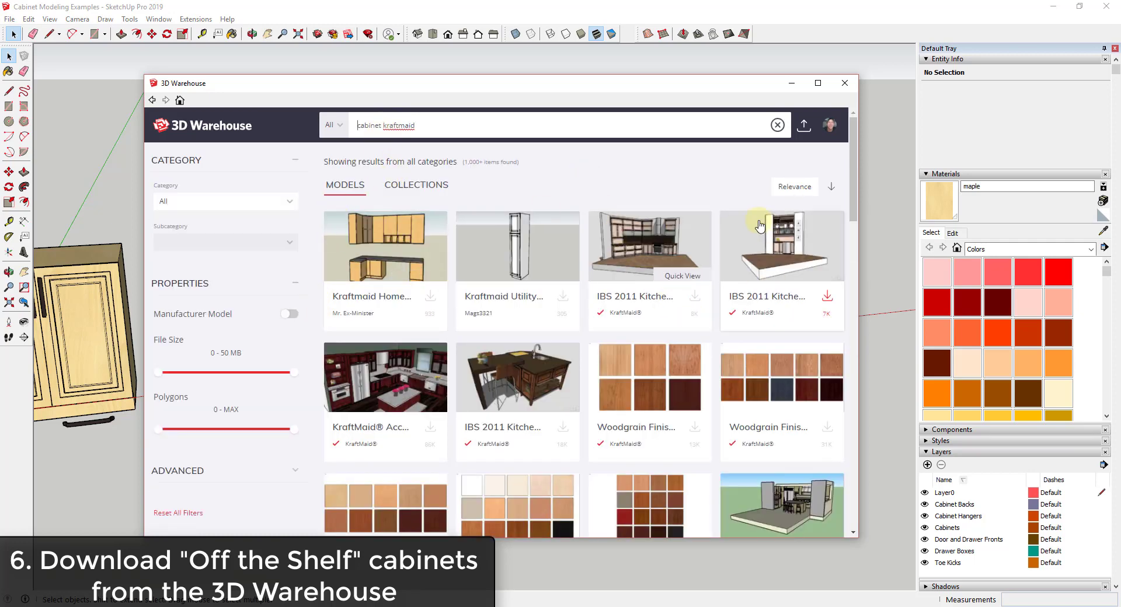
Restrict the search results to manufacturer models and browse the KraftMaid cabinets.
click(288, 315)
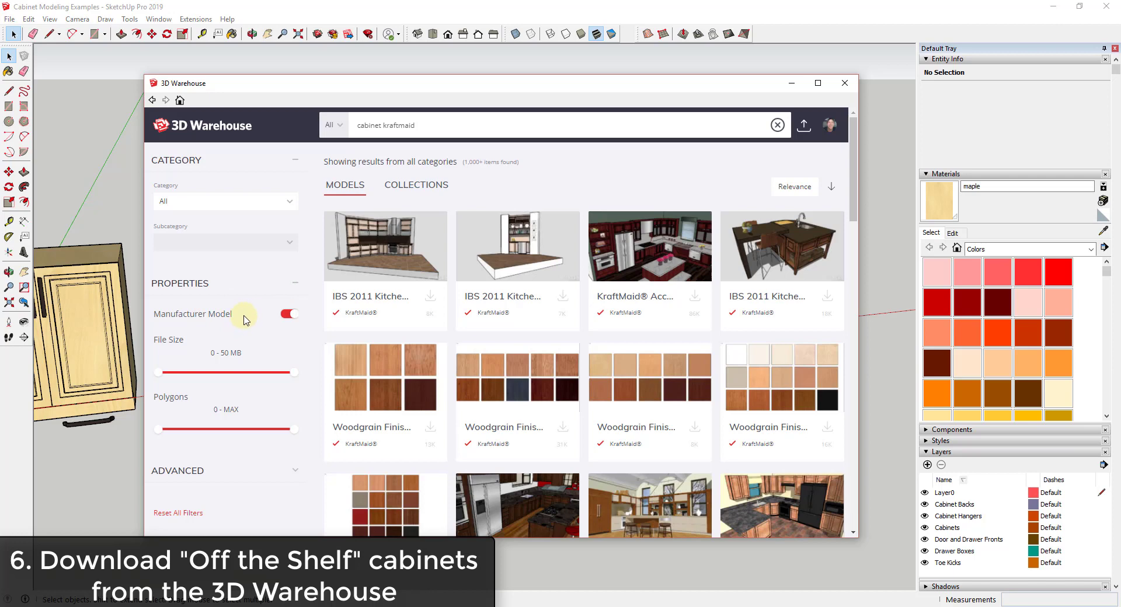
scroll(491, 317, down, 9)
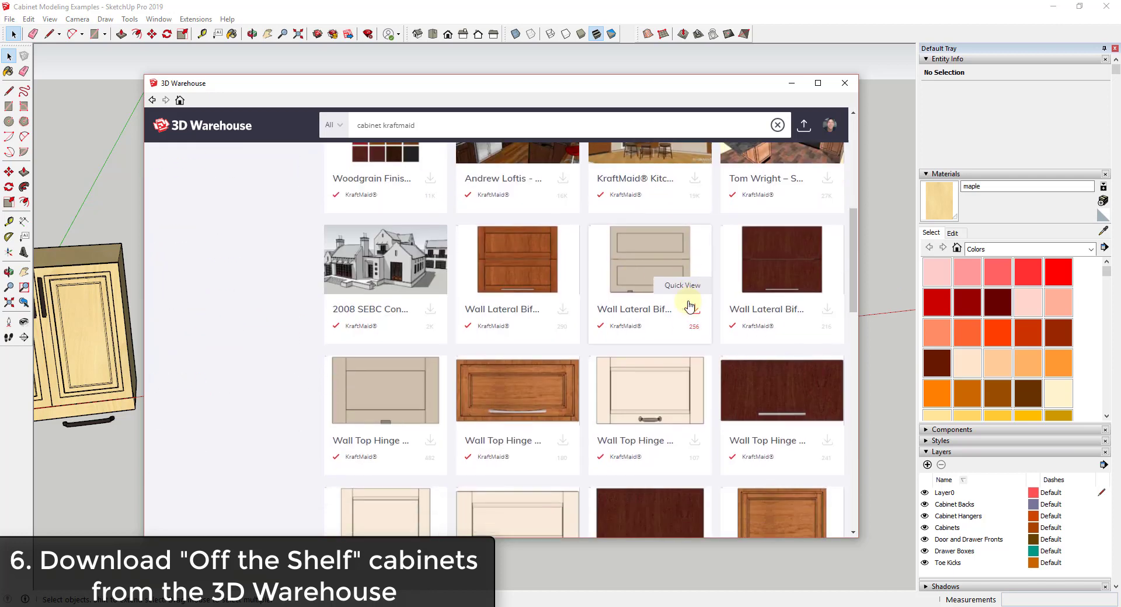
scroll(537, 341, down, 7)
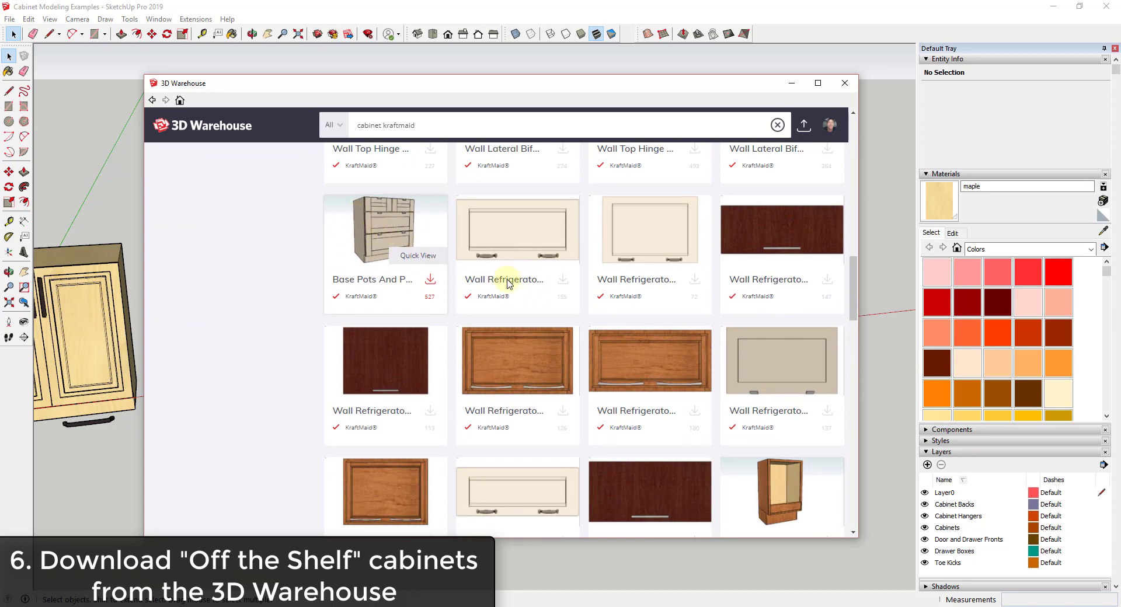
scroll(508, 283, down, 8)
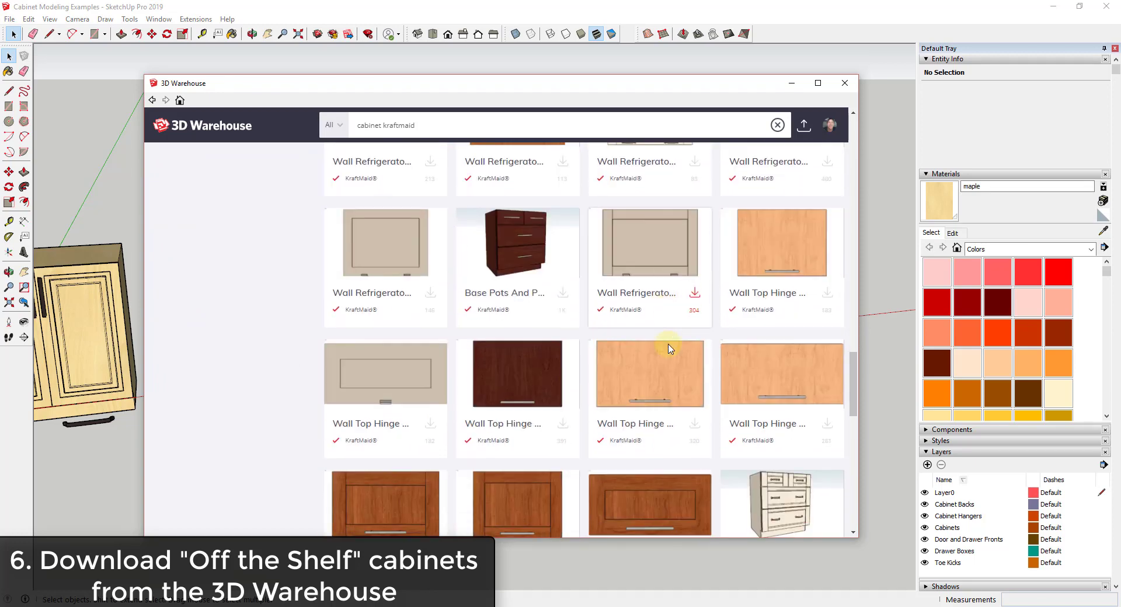
scroll(548, 289, down, 3)
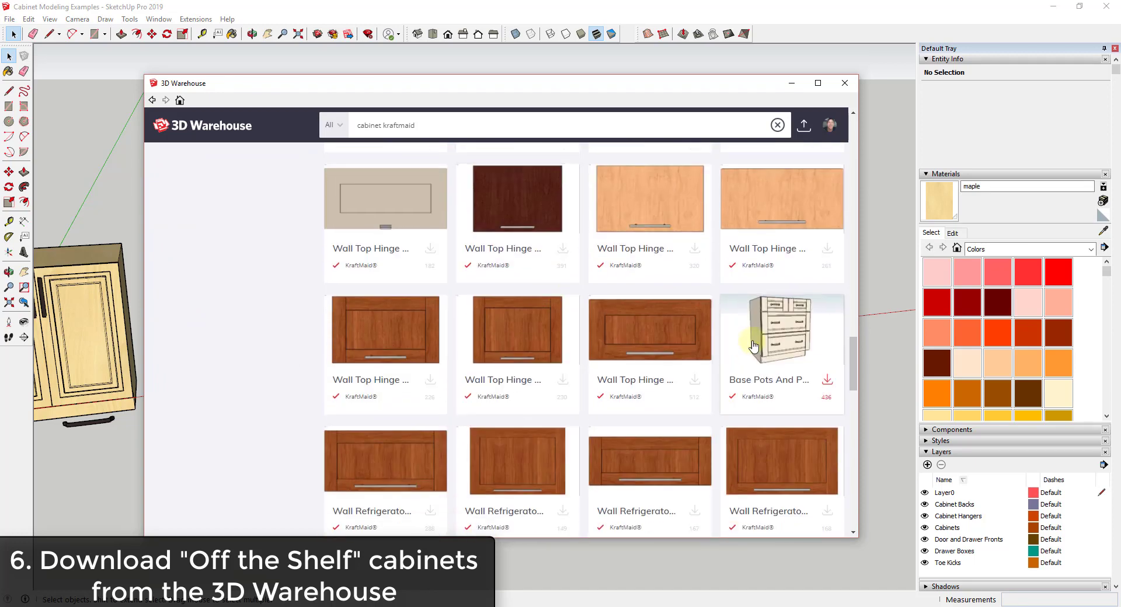
scroll(759, 337, down, 7)
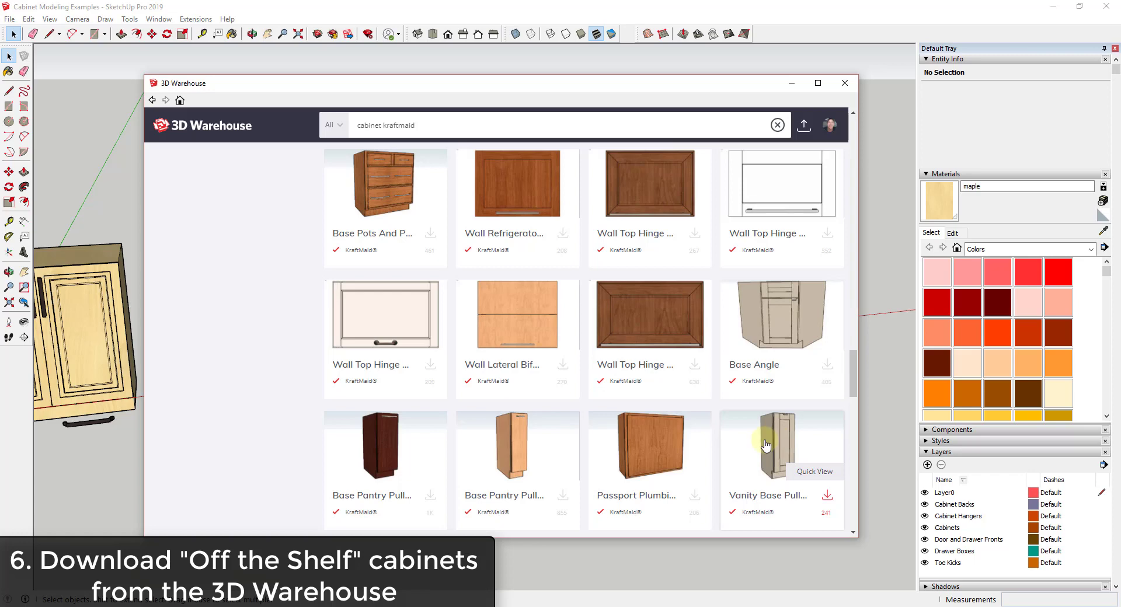
scroll(753, 432, up, 5)
scroll(750, 409, down, 9)
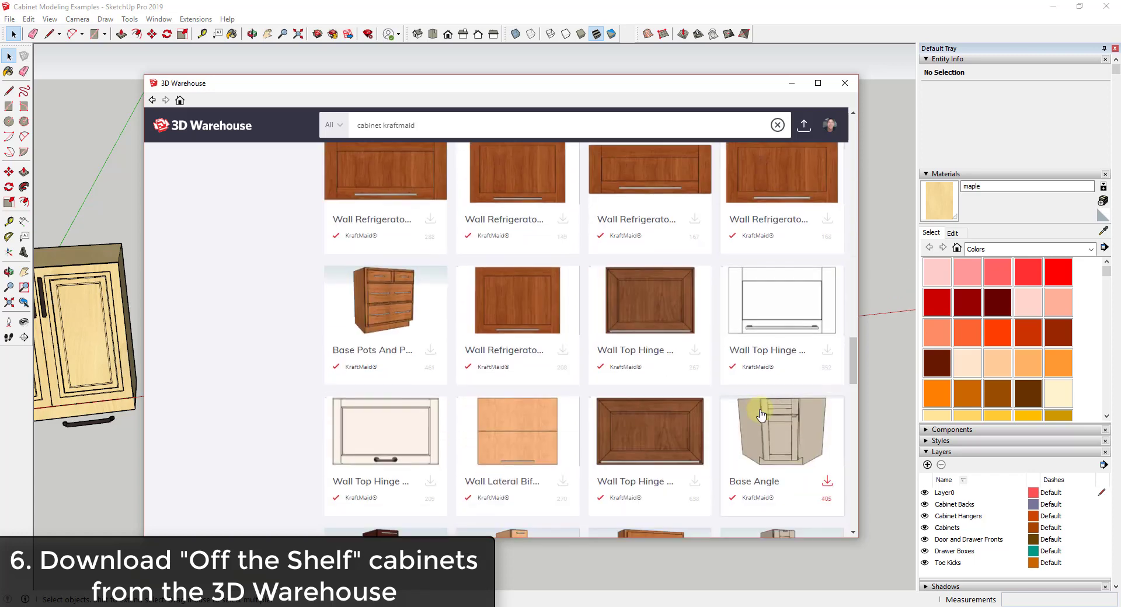
scroll(749, 312, down, 1)
scroll(723, 335, down, 5)
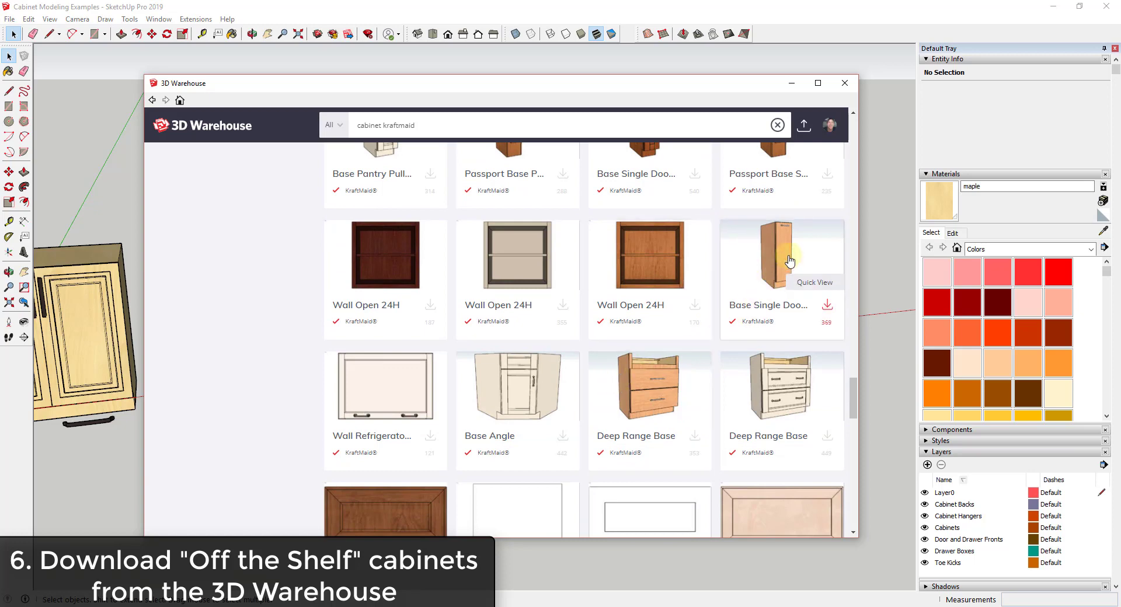
Download KraftMaid's Base Angle cabinet into the model and place it beyond the end of the cabinet row.
click(493, 413)
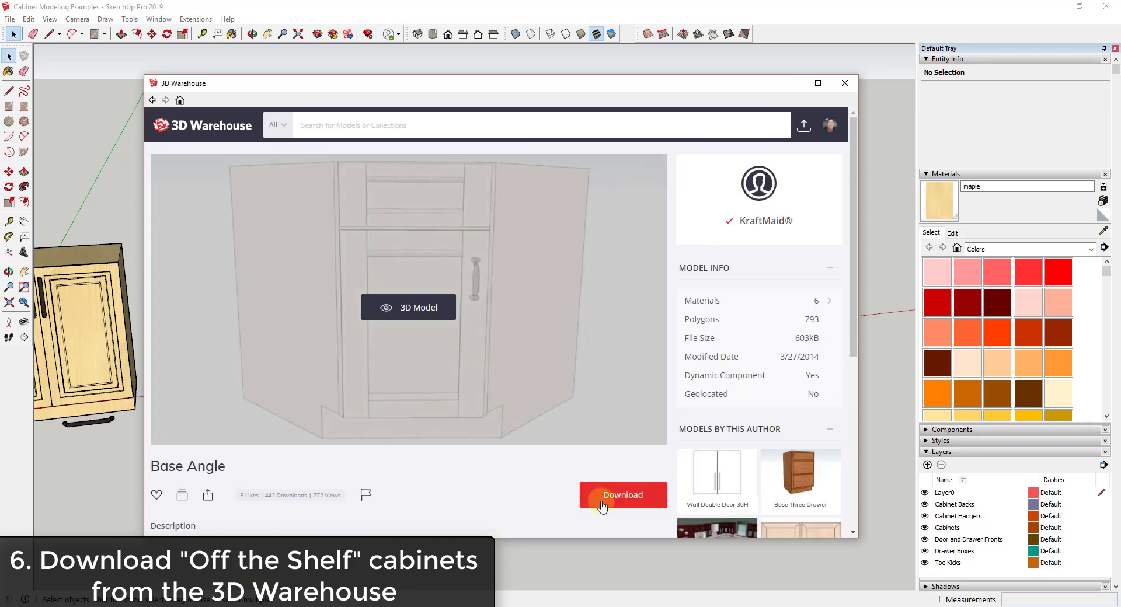
click(601, 496)
click(459, 340)
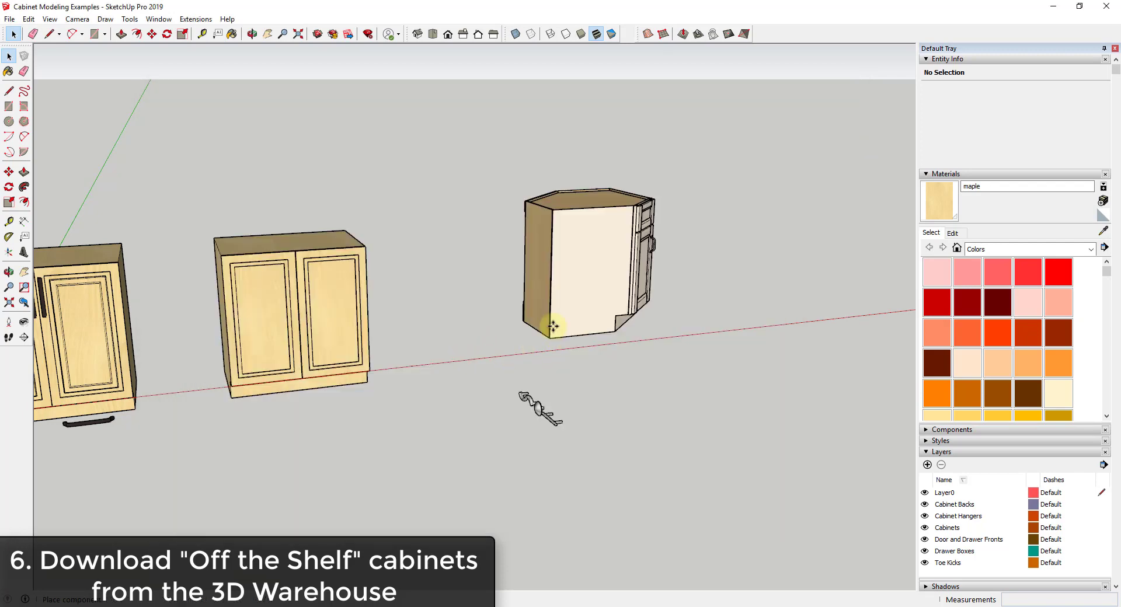
click(524, 362)
Examine the placed Base Angle cabinet up close and alongside the other three cabinets.
middle_drag(695, 307, 485, 286)
scroll(773, 290, up, 4)
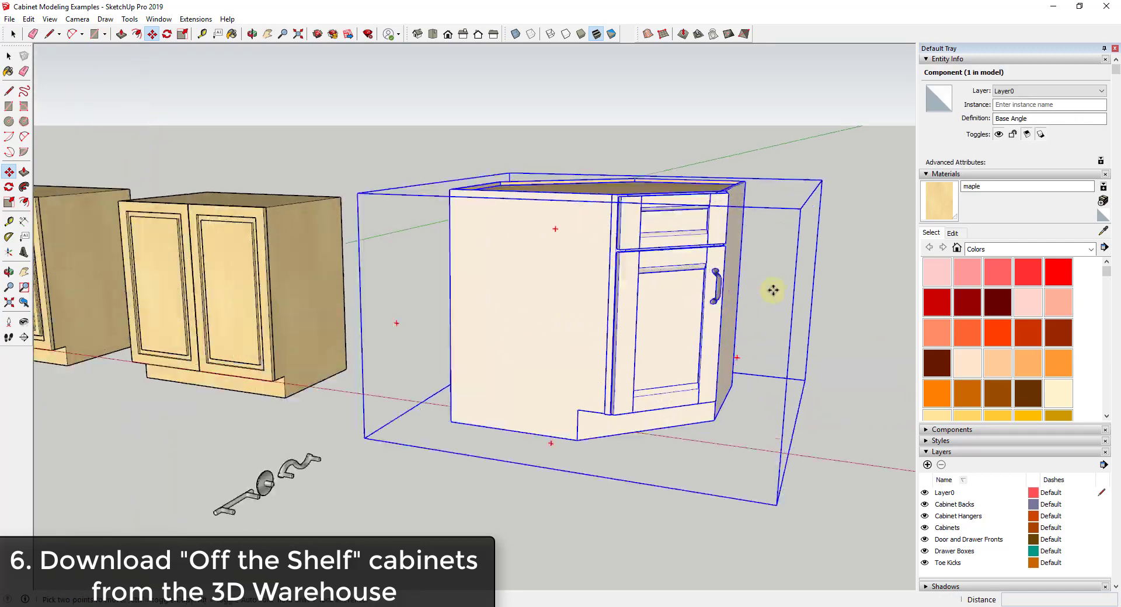
middle_drag(692, 298, 650, 344)
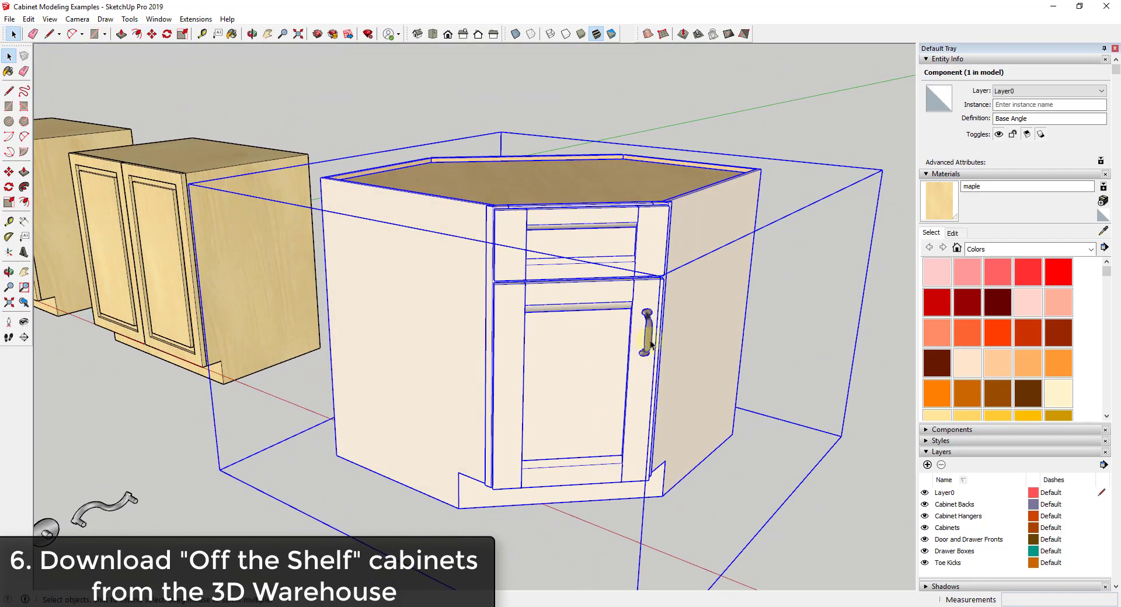
scroll(765, 302, down, 6)
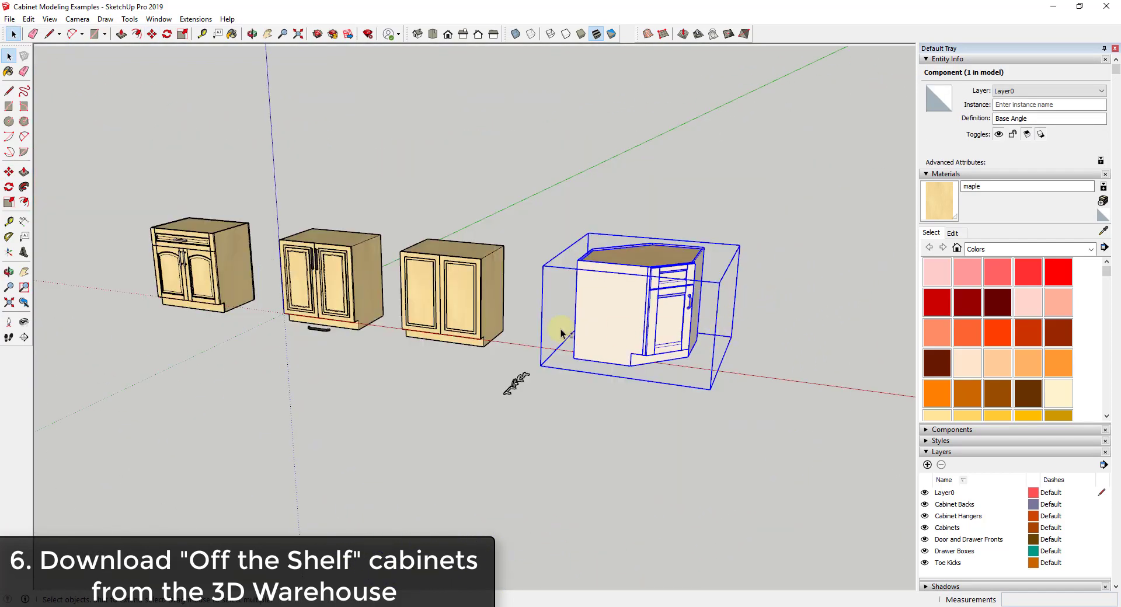
middle_drag(560, 333, 696, 303)
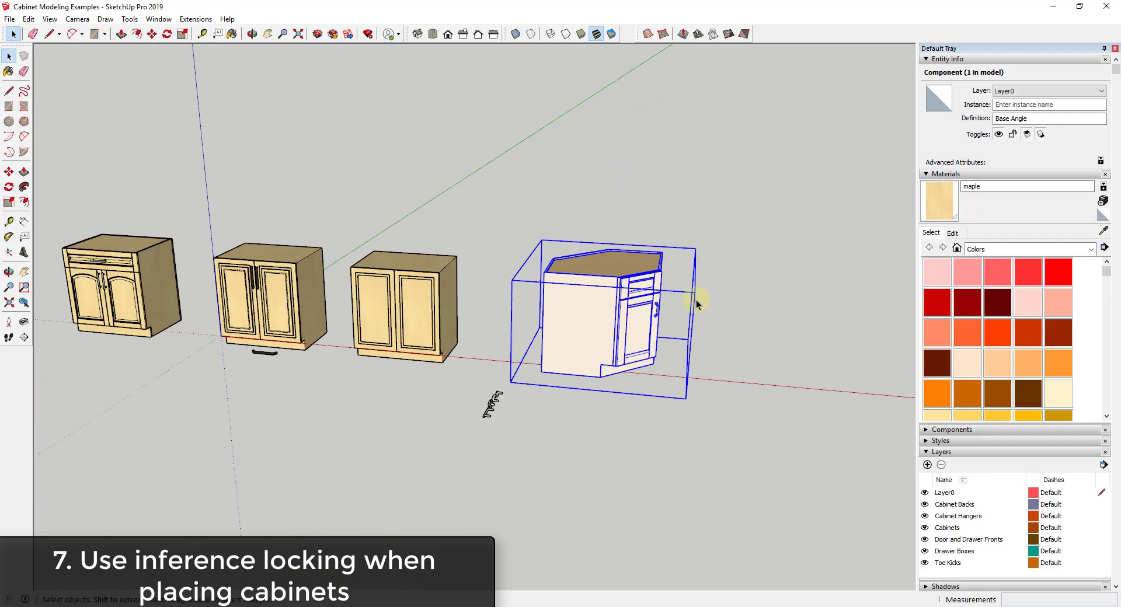
scroll(626, 309, down, 2)
click(439, 302)
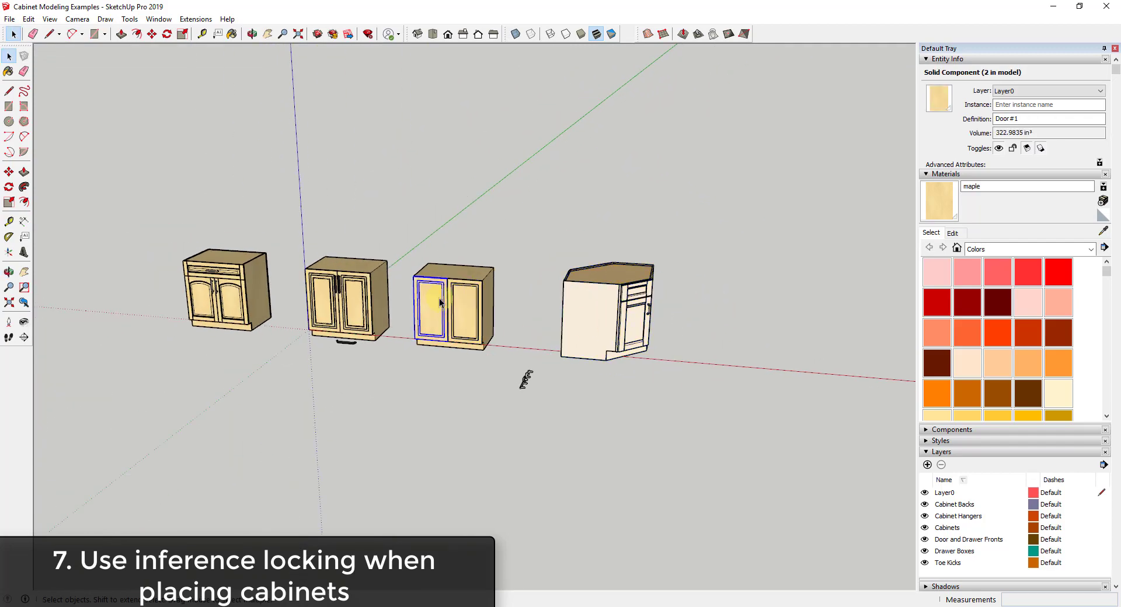
click(586, 309)
scroll(640, 328, down, 2)
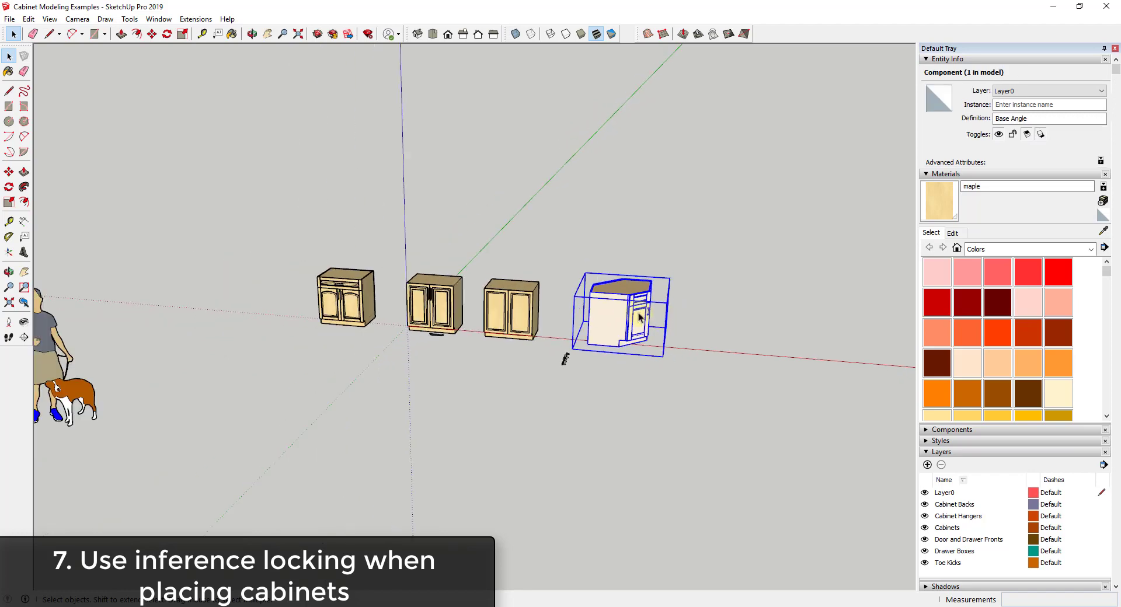
scroll(396, 315, up, 3)
Group the body and both doors of the middle cabinet with the vertical pulls.
click(387, 288)
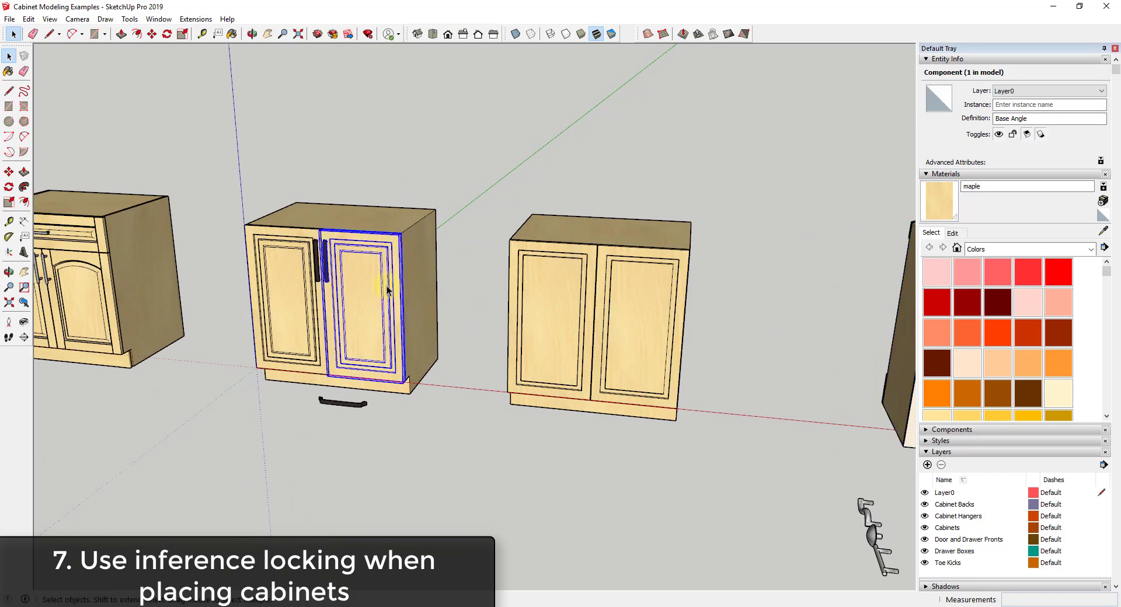
click(362, 233)
scroll(391, 252, down, 2)
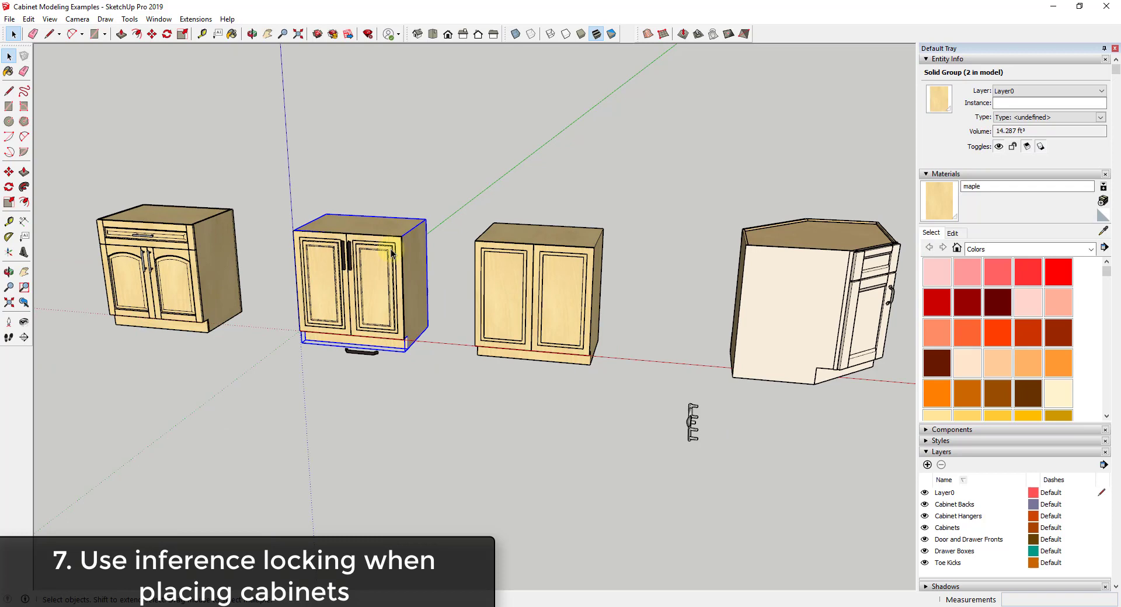
click(173, 269)
drag(446, 356, 445, 354)
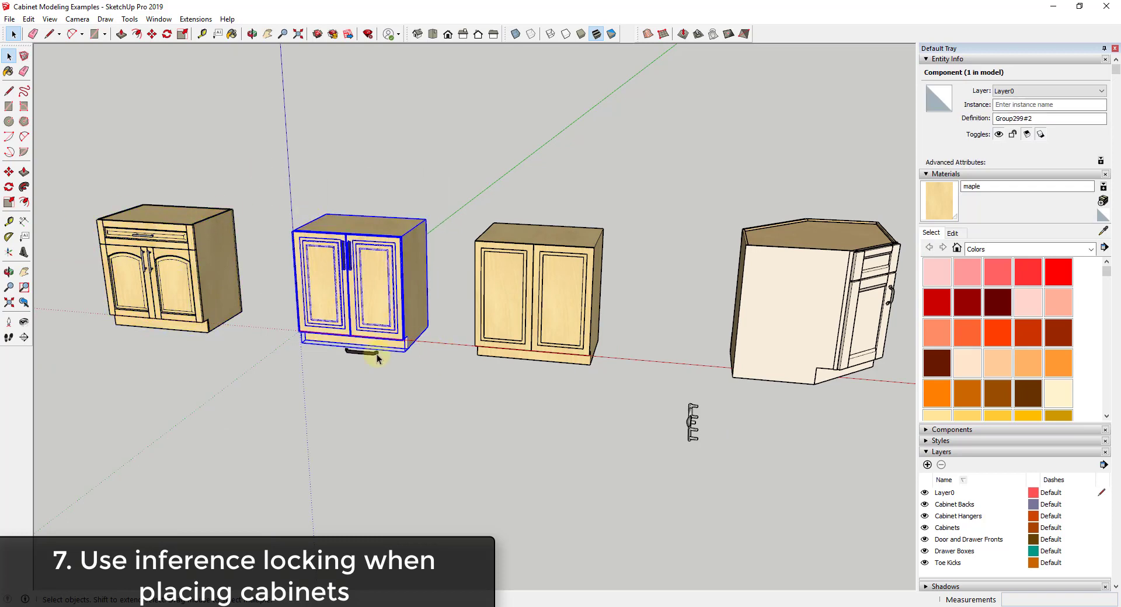
right_click(390, 320)
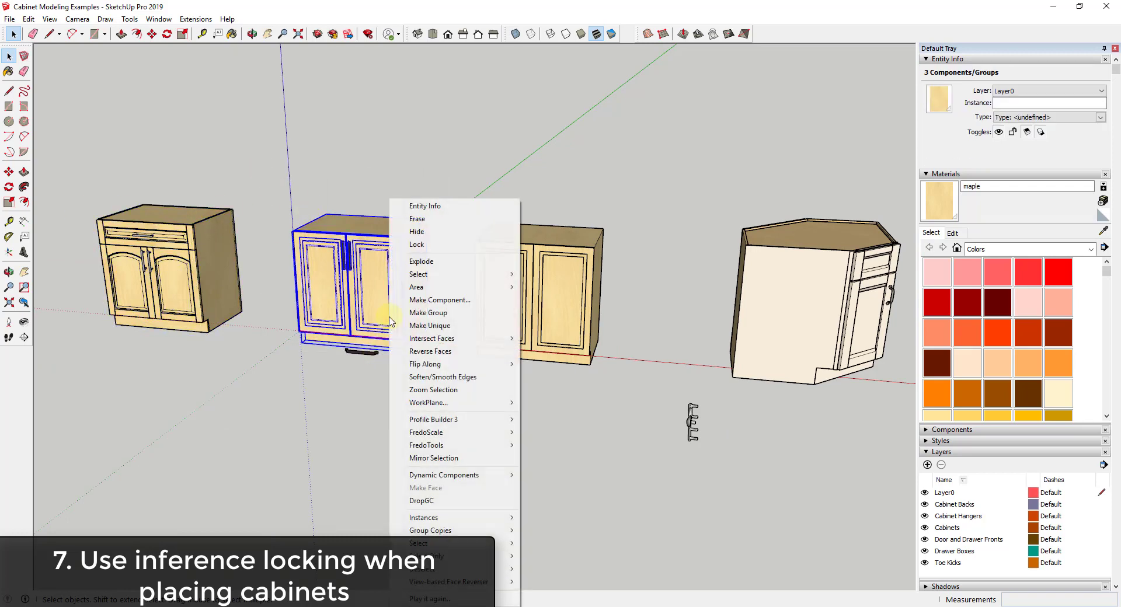
click(441, 315)
Group all parts of the cabinet without pulls, between the middle cabinet and the Base Angle cabinet.
click(524, 295)
drag(442, 166, 679, 412)
right_click(567, 274)
click(606, 287)
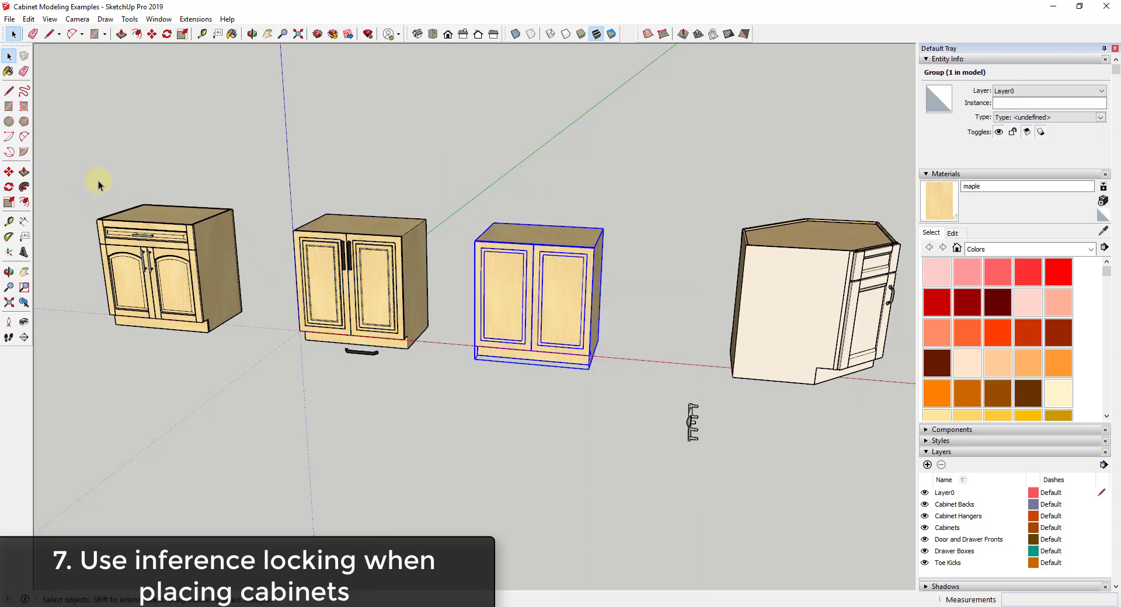
Move the drawer cabinet about 2' 7 11/16" along the red axis, aligning it side by side with the middle cabinet.
click(236, 290)
middle_drag(257, 310, 382, 248)
scroll(292, 344, down, 3)
scroll(240, 292, up, 4)
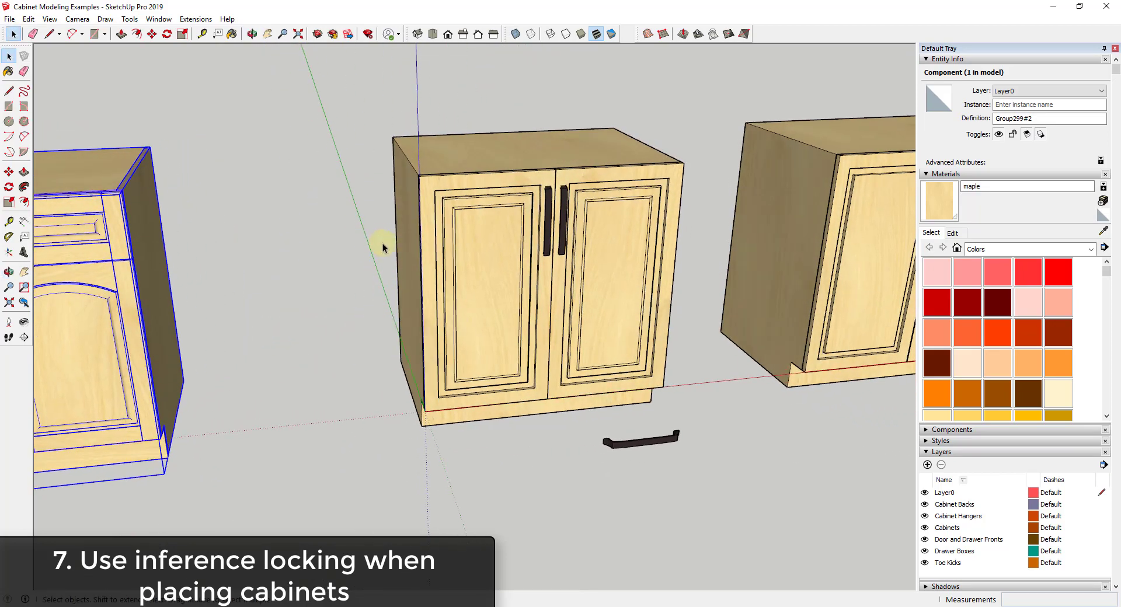
middle_drag(242, 373, 226, 379)
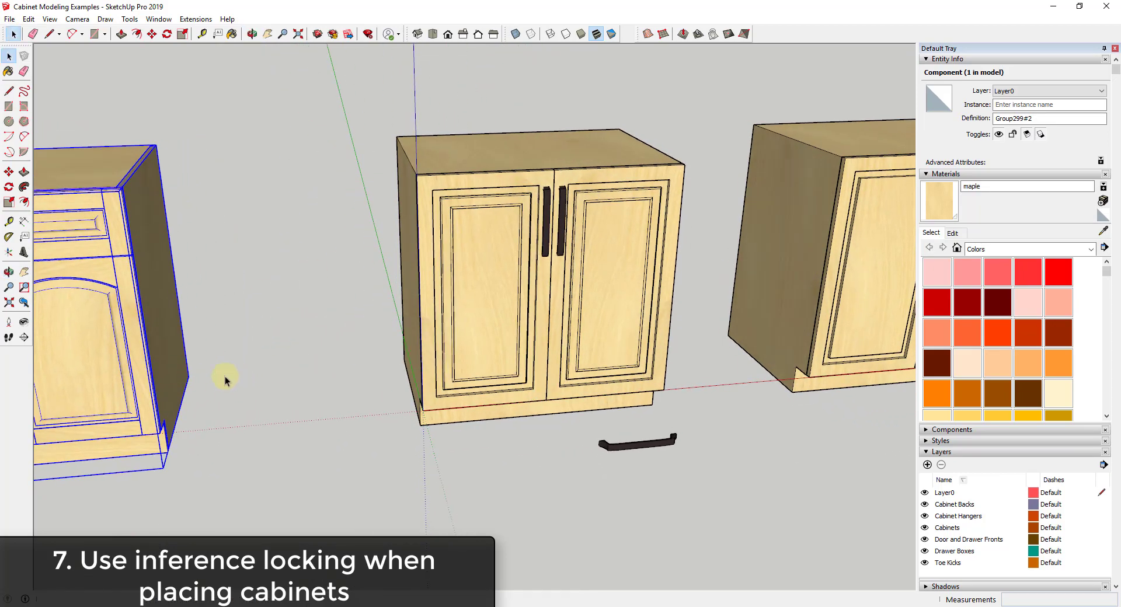
key(m)
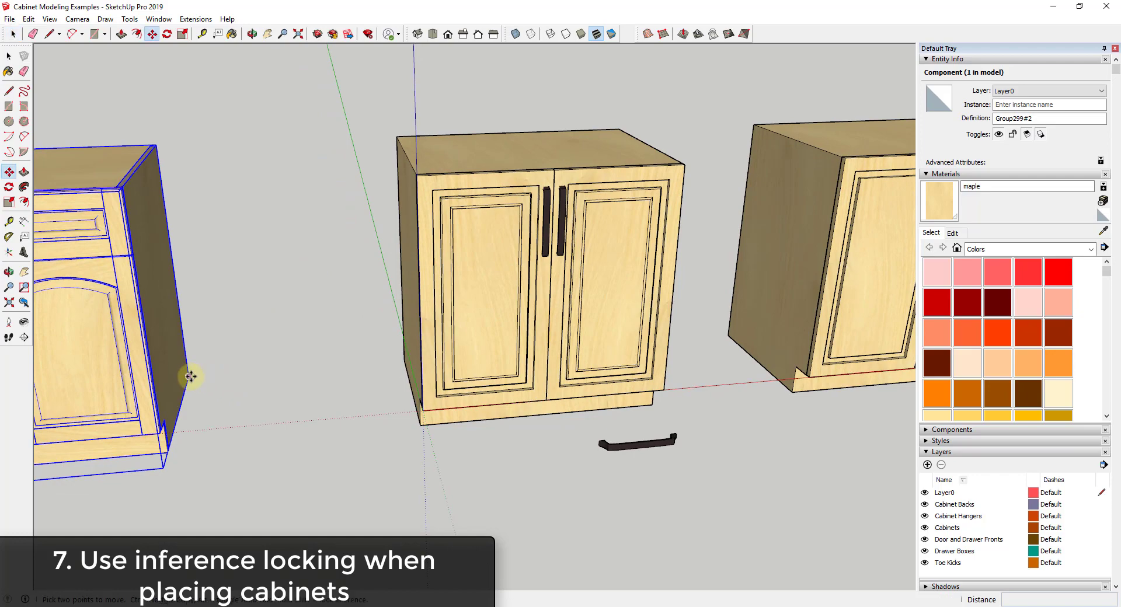
click(190, 375)
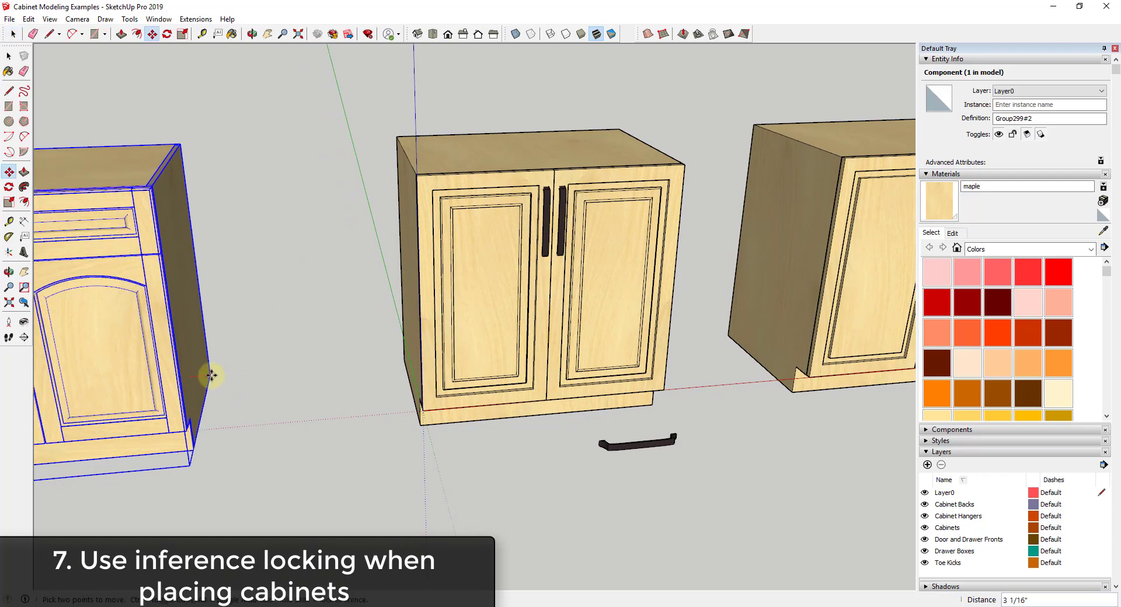
middle_drag(370, 362, 253, 455)
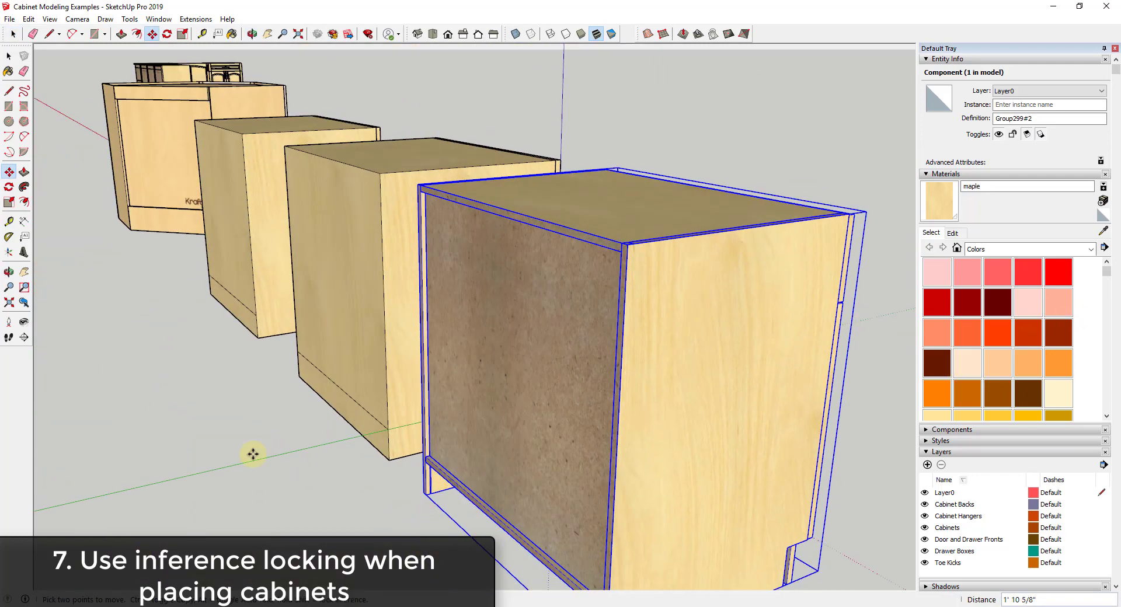
middle_drag(405, 443, 658, 390)
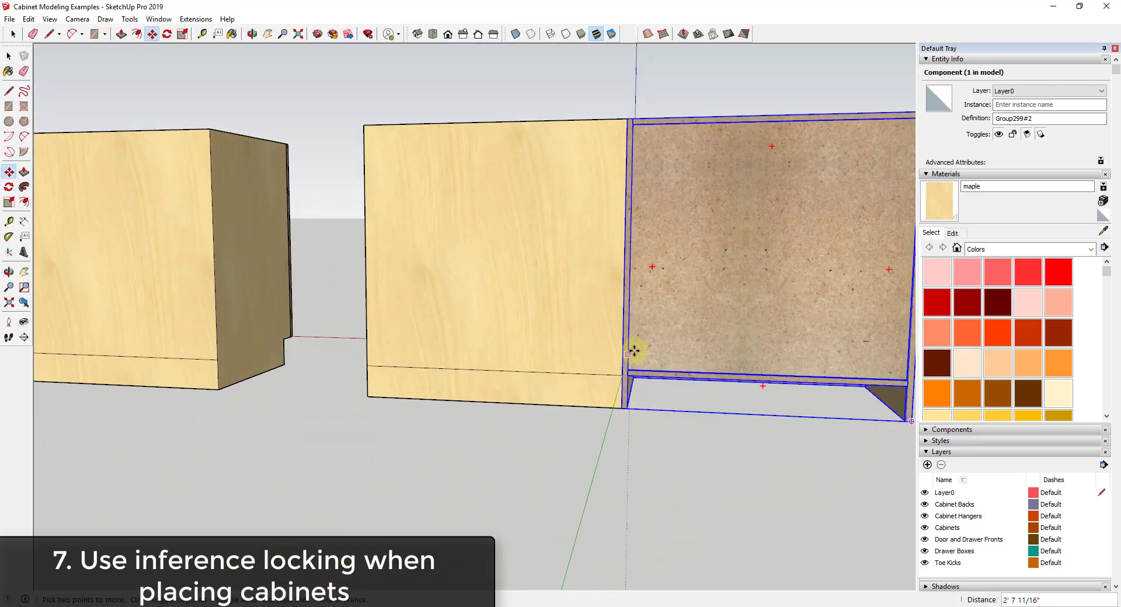
scroll(623, 406, down, 3)
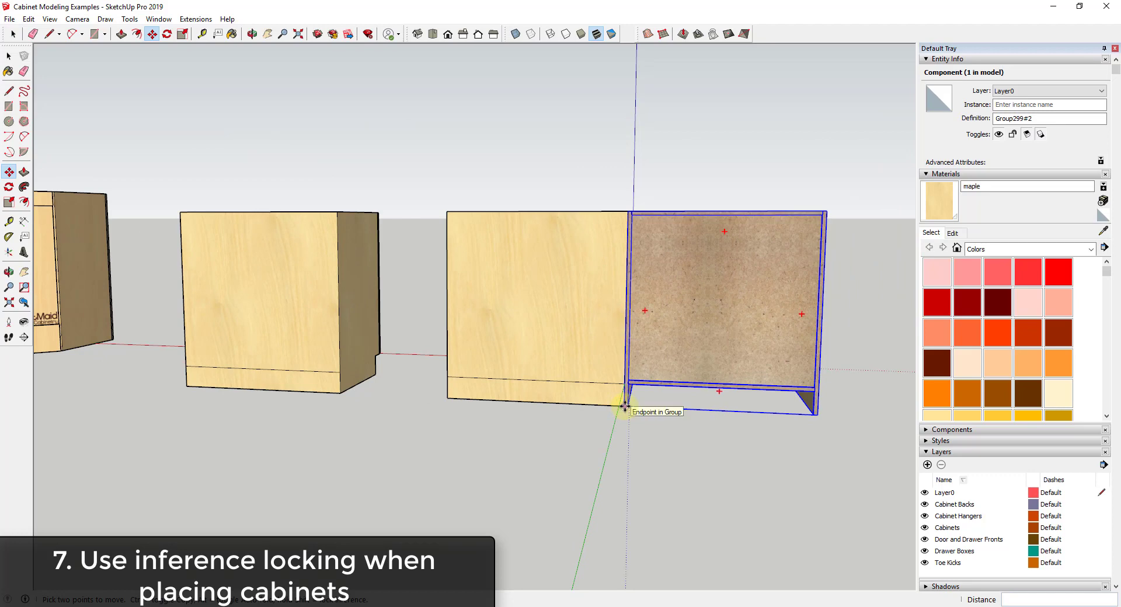
click(625, 406)
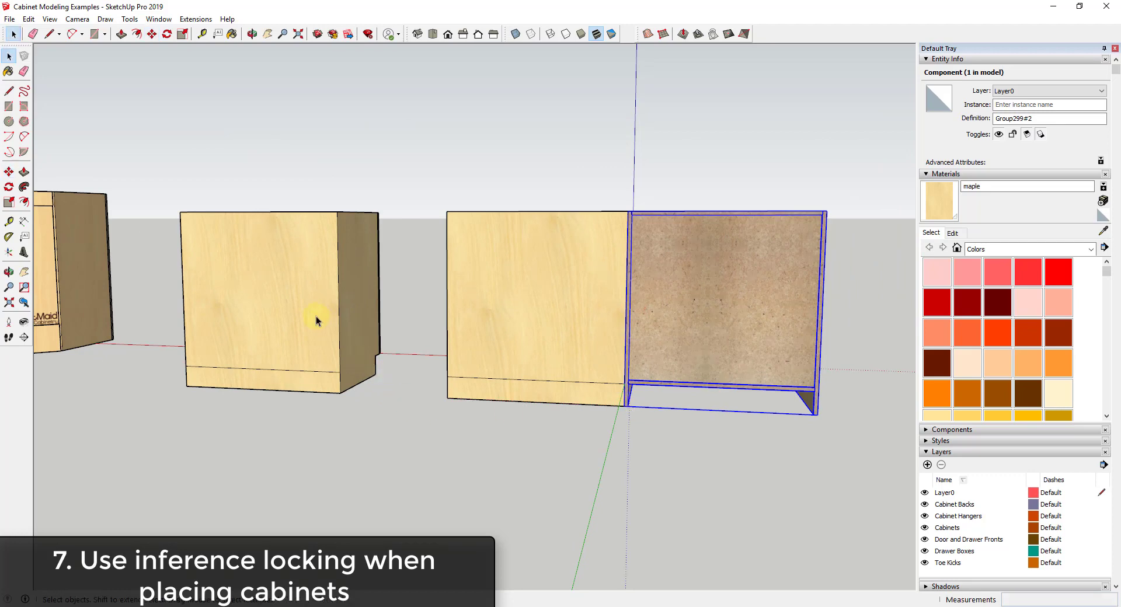
Move the grouped cabinet without pulls about 1' 8 13/16" along the red axis, flush against the middle cabinet.
click(346, 394)
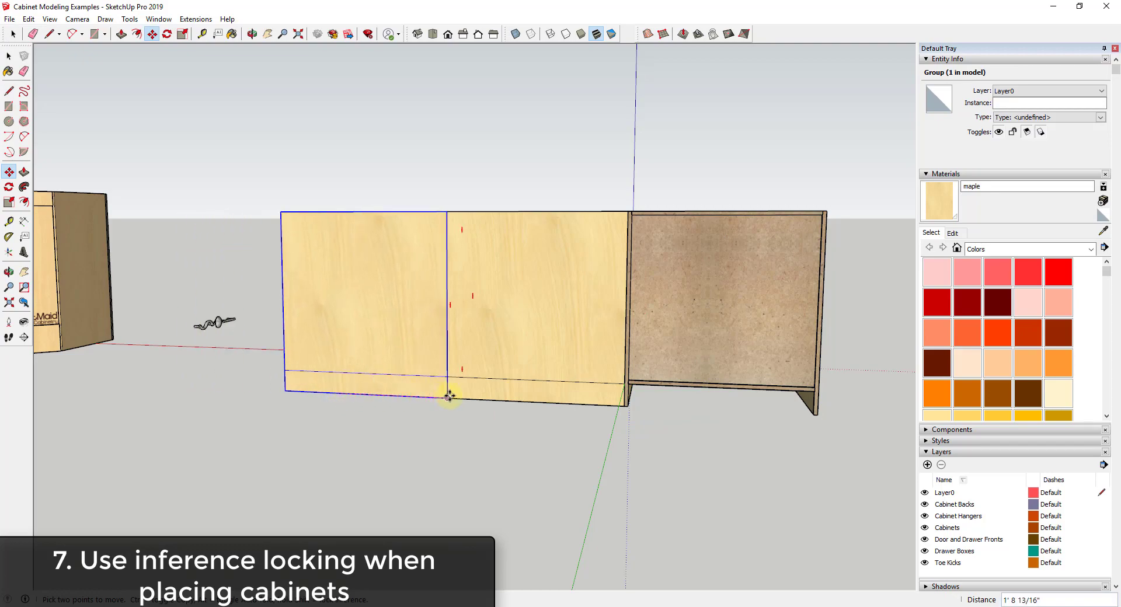
middle_drag(799, 301, 87, 361)
scroll(538, 269, down, 3)
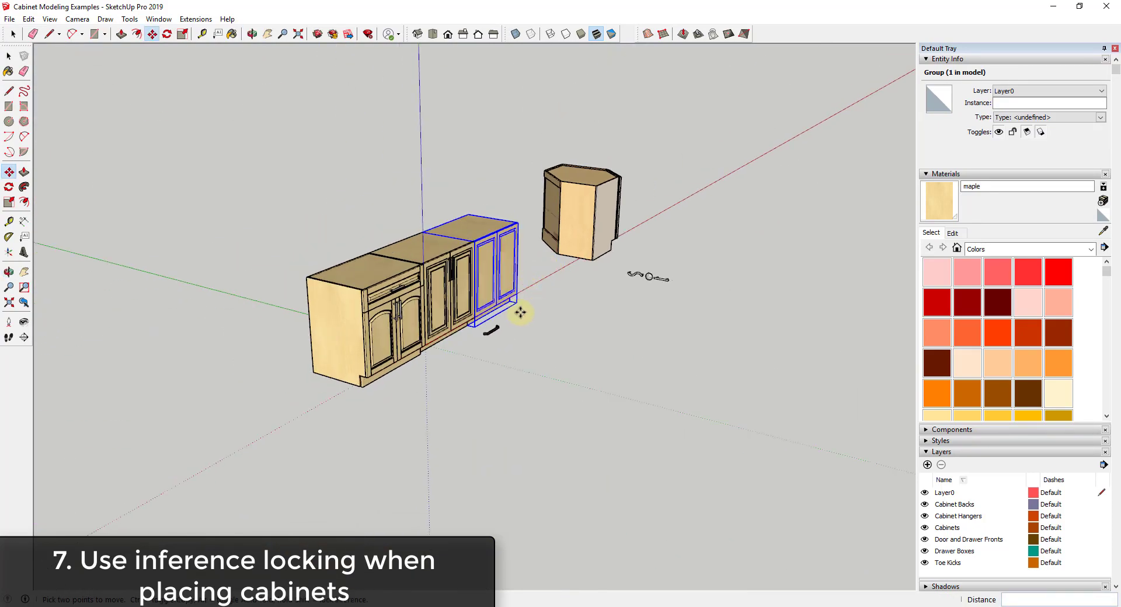
middle_drag(520, 313, 310, 262)
scroll(309, 262, up, 1)
scroll(327, 266, down, 2)
key(space)
scroll(452, 266, down, 1)
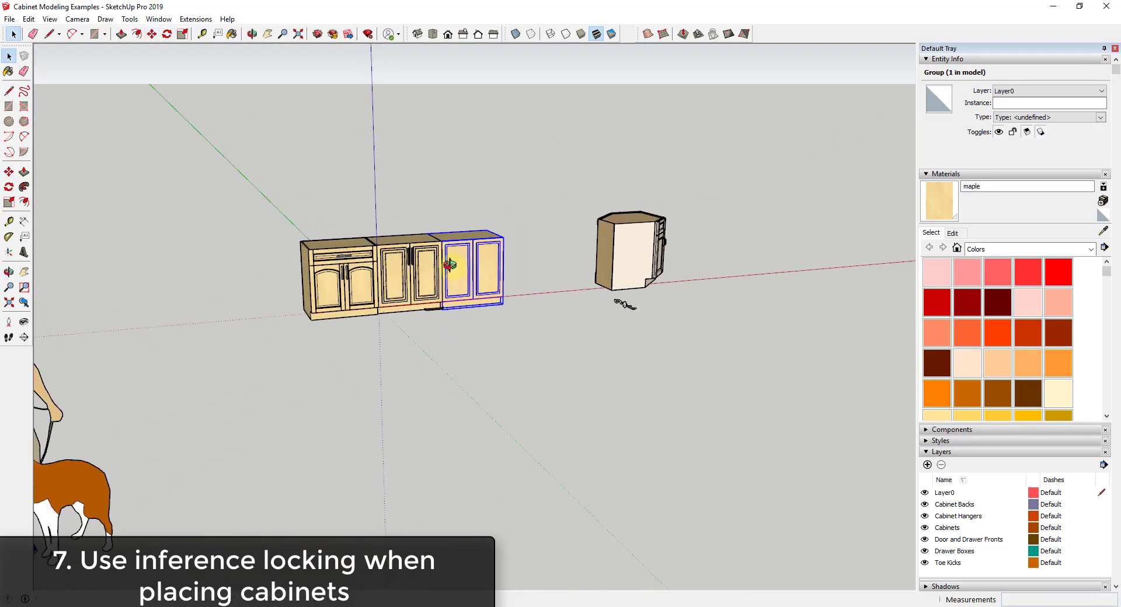
middle_drag(450, 265, 387, 291)
Try to move the drawer cabinet freely away from the row without an axis lock, and undo that move.
click(363, 274)
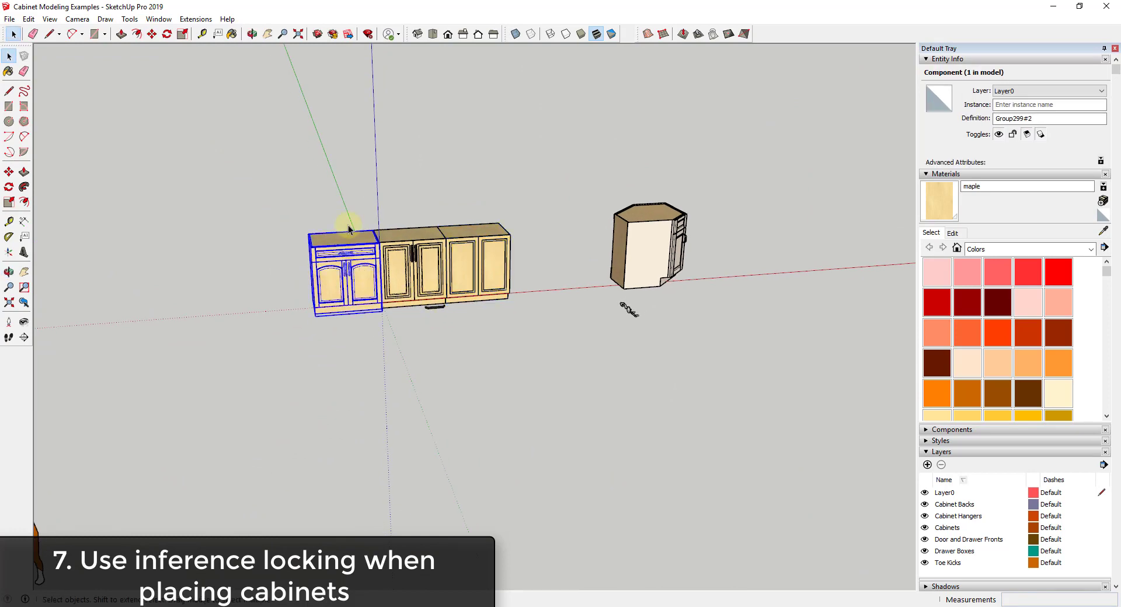
scroll(286, 248, up, 5)
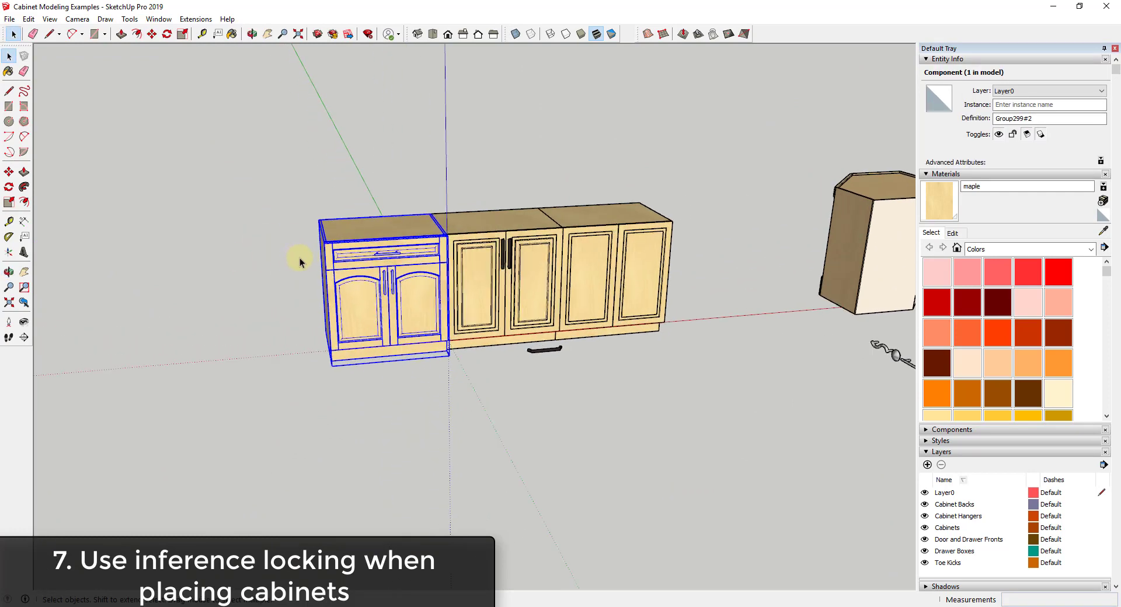
key(m)
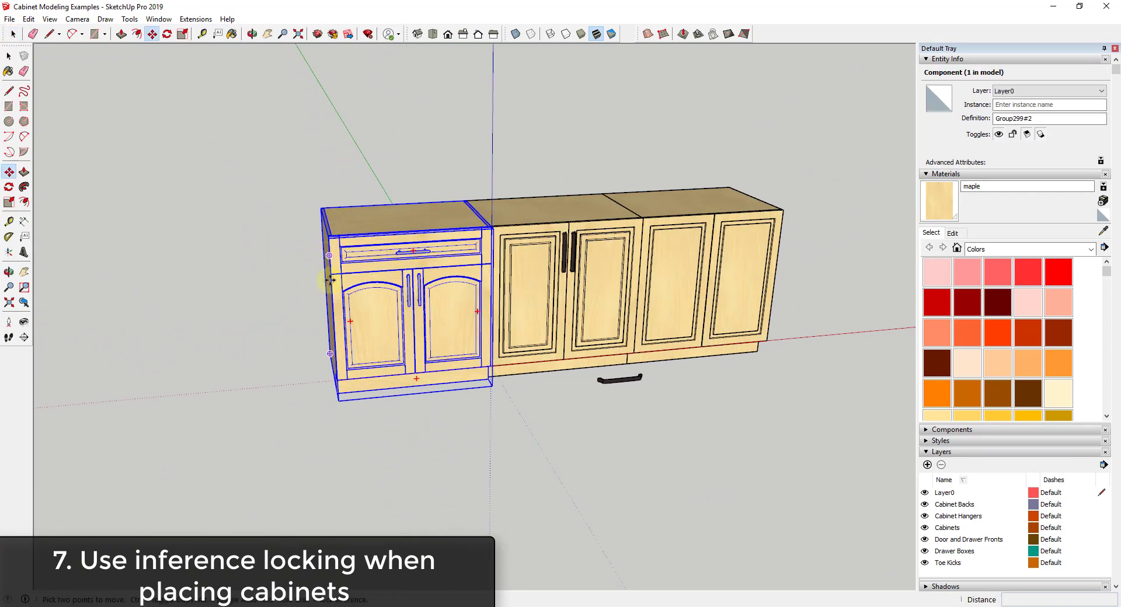
click(340, 393)
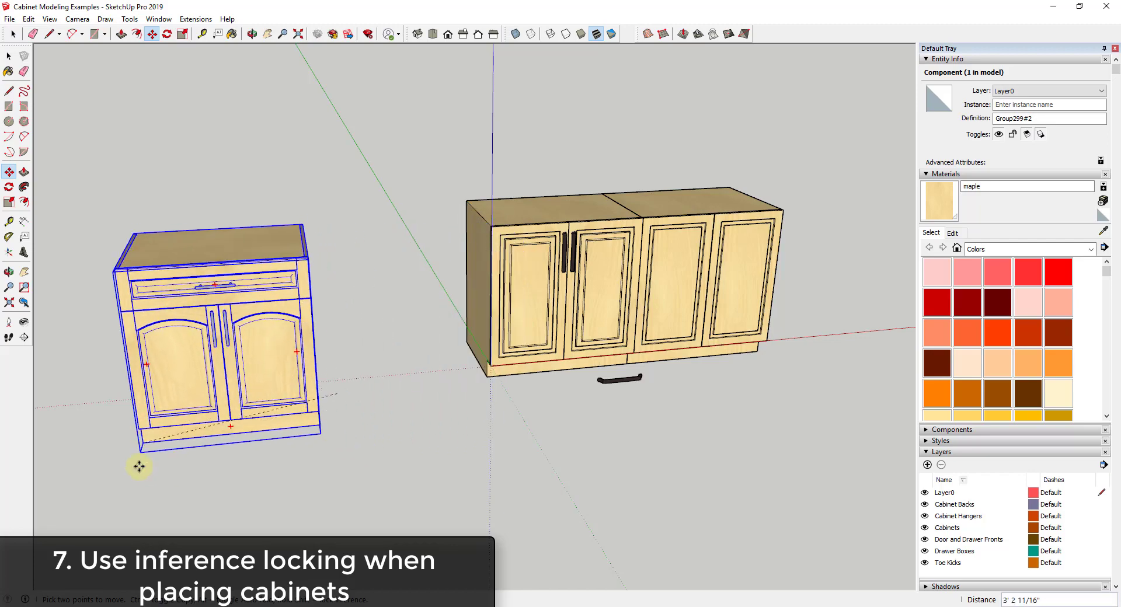
middle_drag(381, 325, 550, 341)
key(ctrl+z)
Try to move the drawer cabinet from its toe-kick corner away from the row, holding the red-axis inference locked.
scroll(475, 332, down, 1)
middle_drag(475, 332, 467, 311)
scroll(471, 369, up, 4)
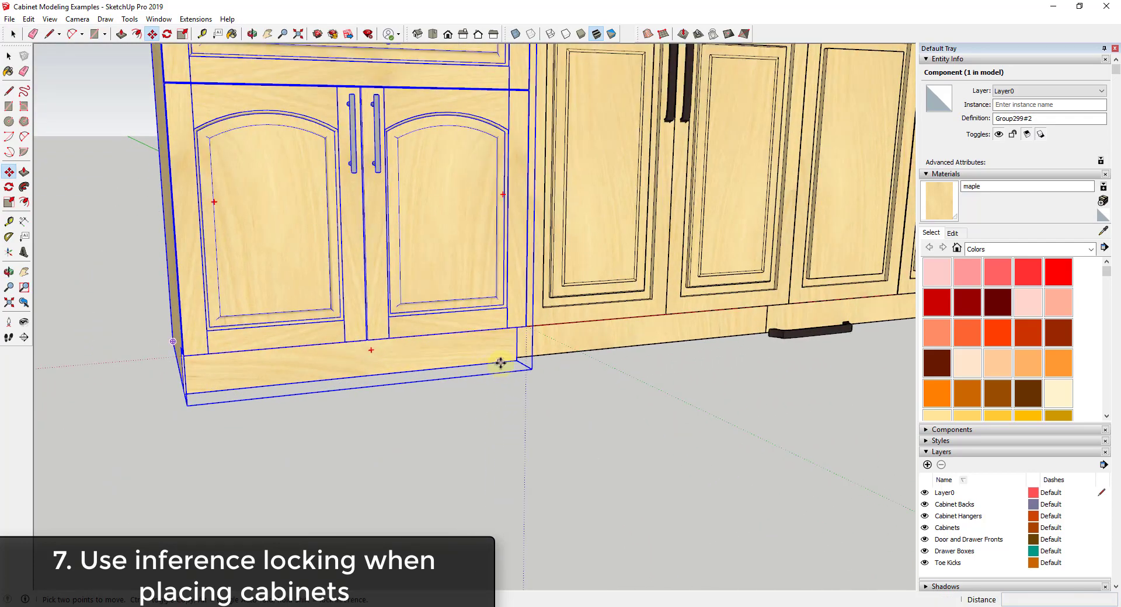
scroll(313, 378, down, 2)
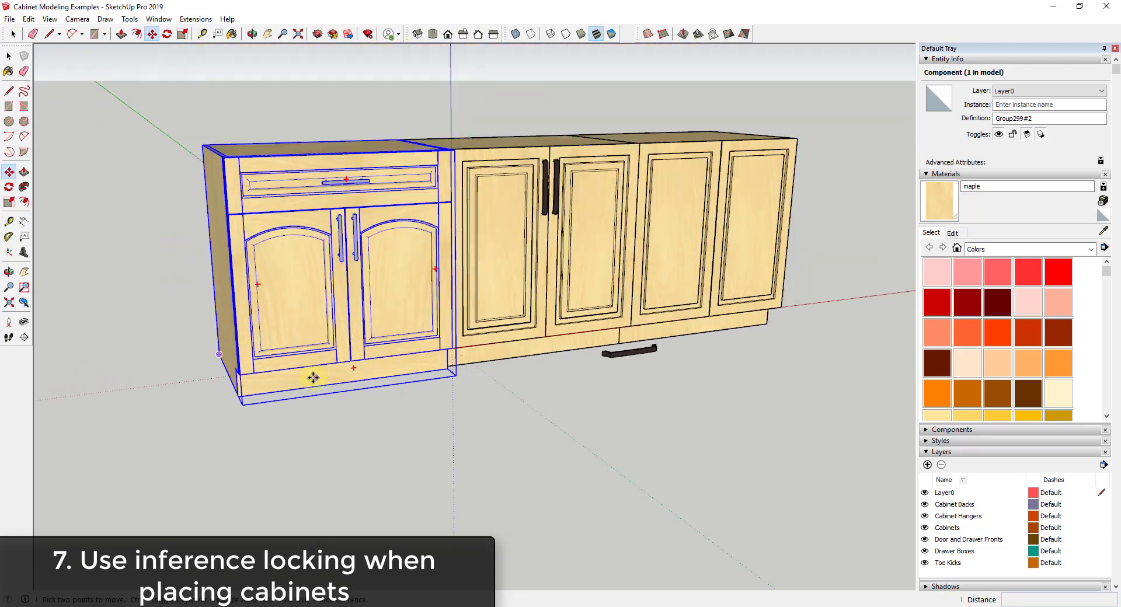
click(448, 369)
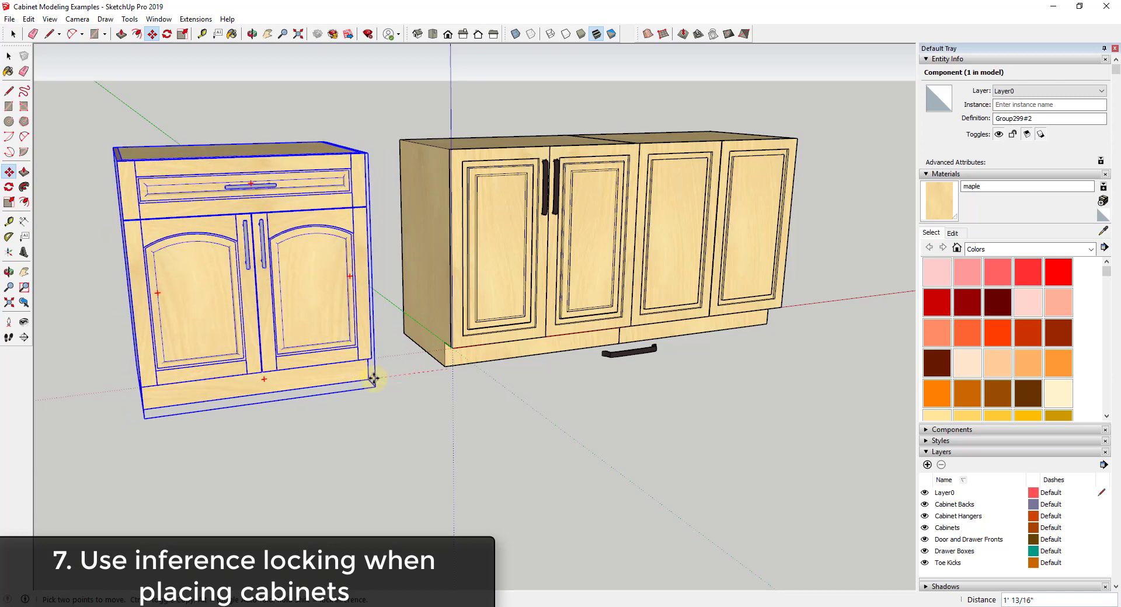
key(shift)
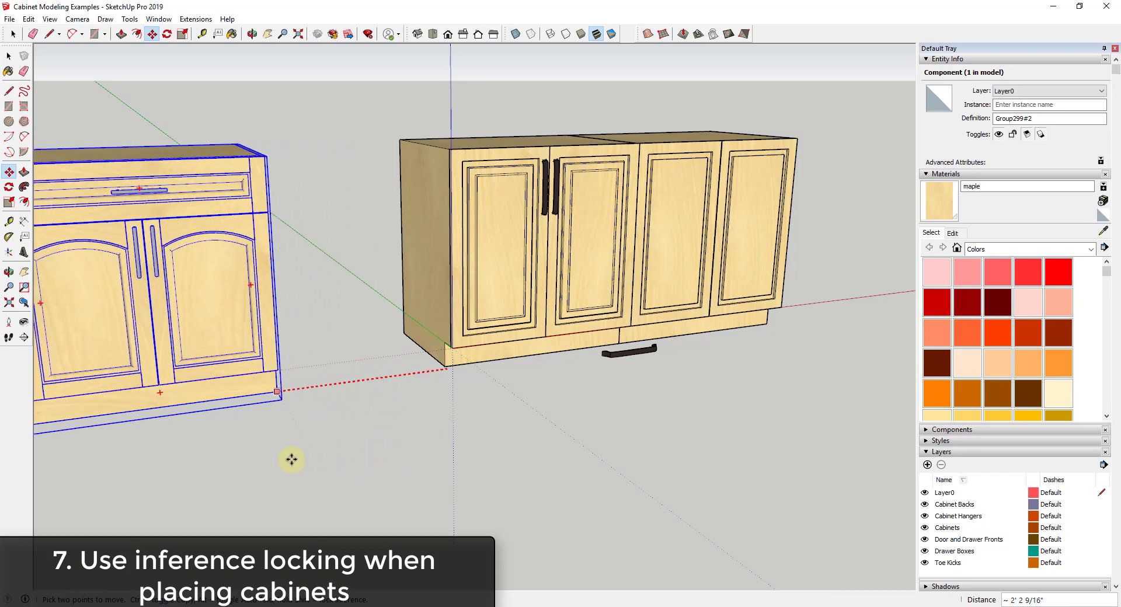
click(395, 405)
key(space)
key(m)
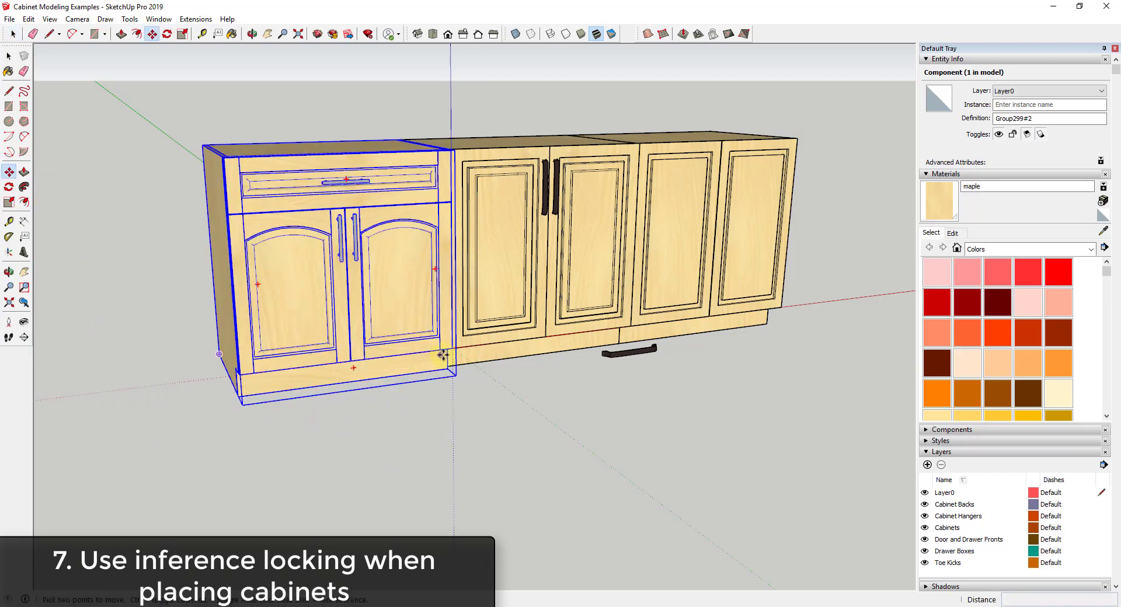
Move the drawer cabinet about 2' 7 5/8" away from the row, locked to the red axis.
scroll(454, 372, up, 3)
click(446, 371)
scroll(445, 371, down, 4)
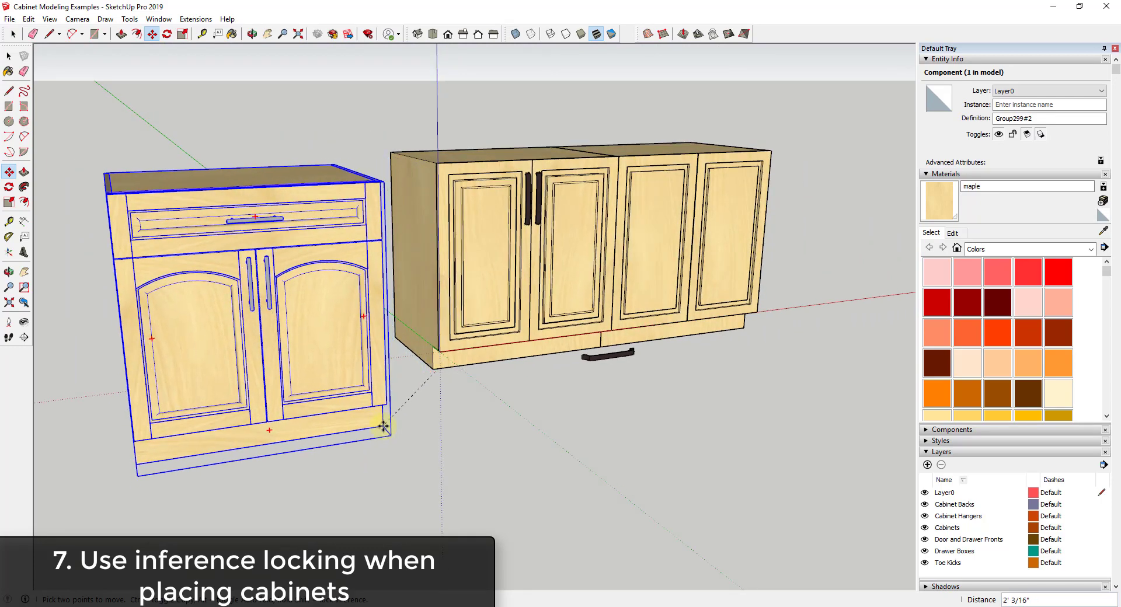
key(Right)
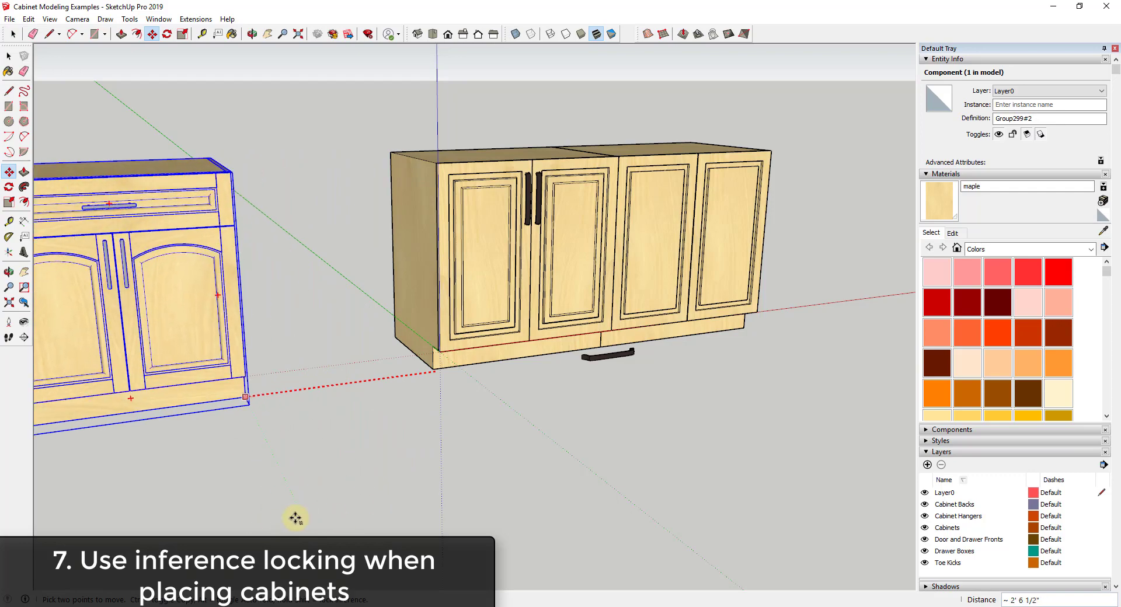
click(293, 519)
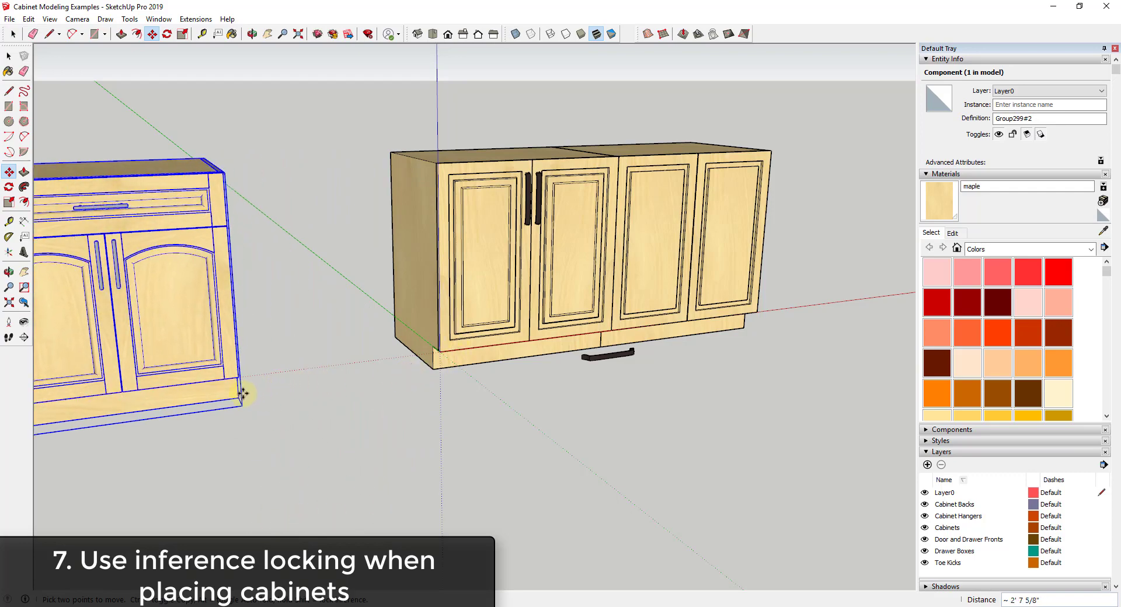
middle_drag(223, 369, 545, 382)
scroll(545, 383, down, 4)
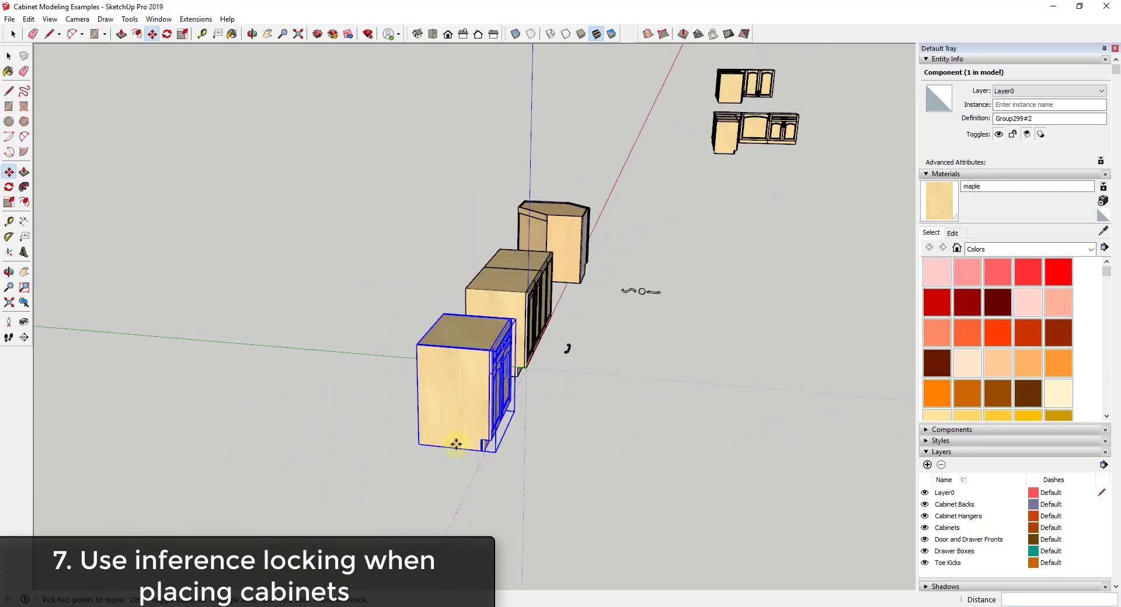
middle_drag(823, 390, 390, 342)
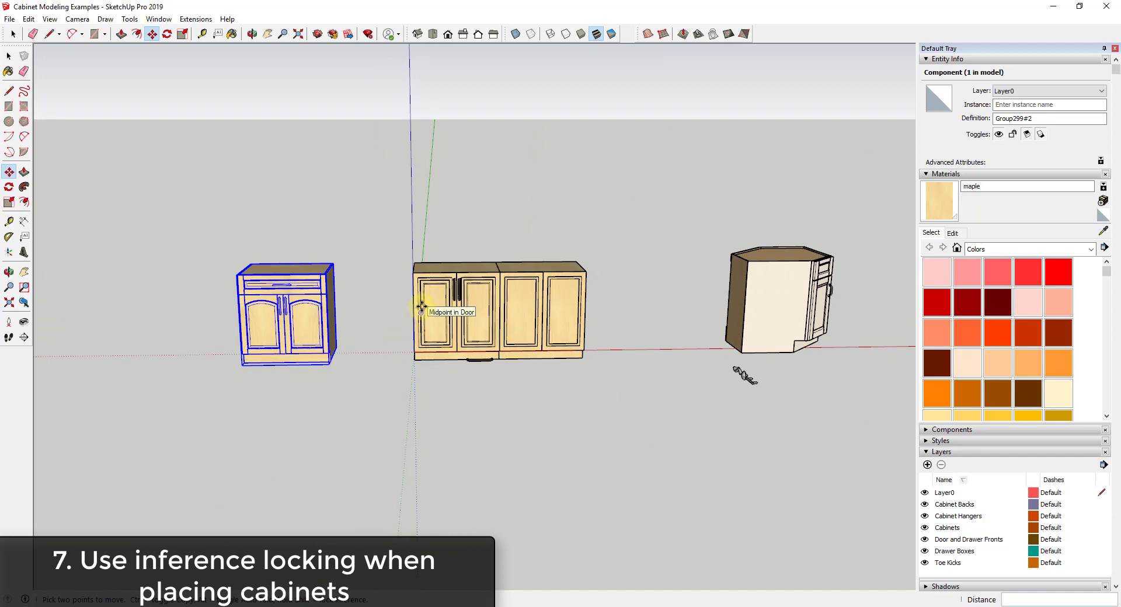
key(space)
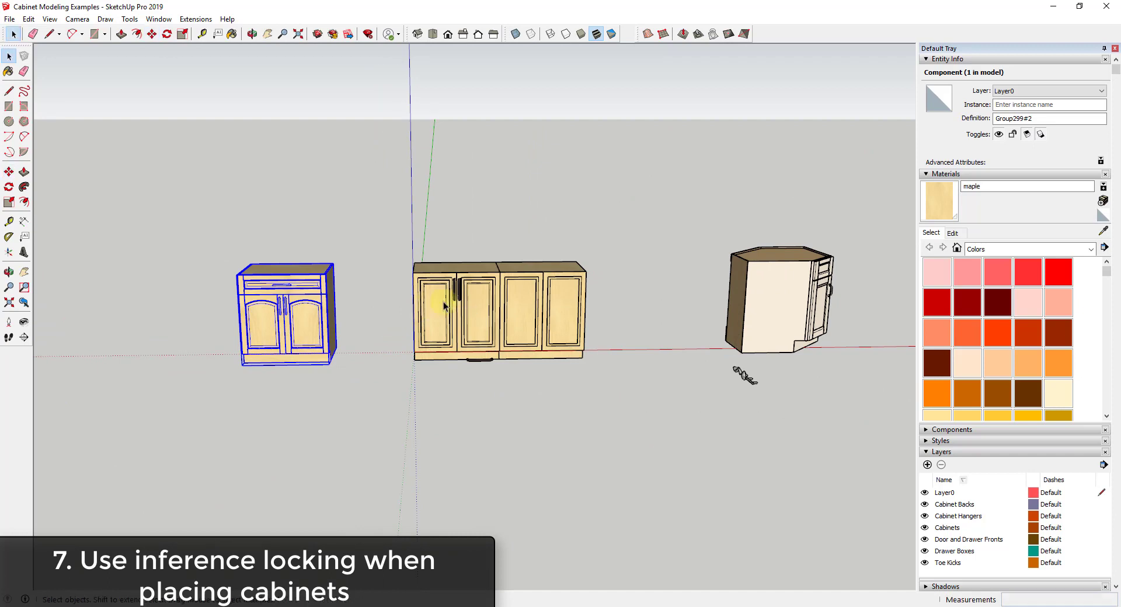
Open the Base Single Door model from KraftMaid's first base cabinets collection in 3D Warehouse.
scroll(500, 305, down, 3)
scroll(382, 317, up, 4)
middle_drag(285, 306, 578, 318)
click(159, 19)
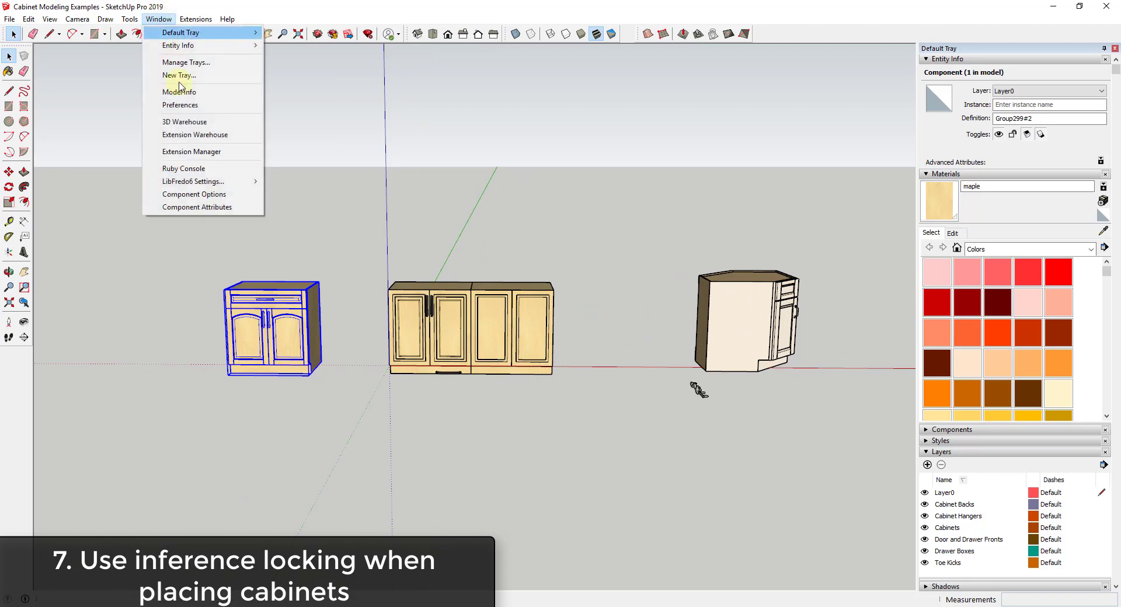
click(199, 125)
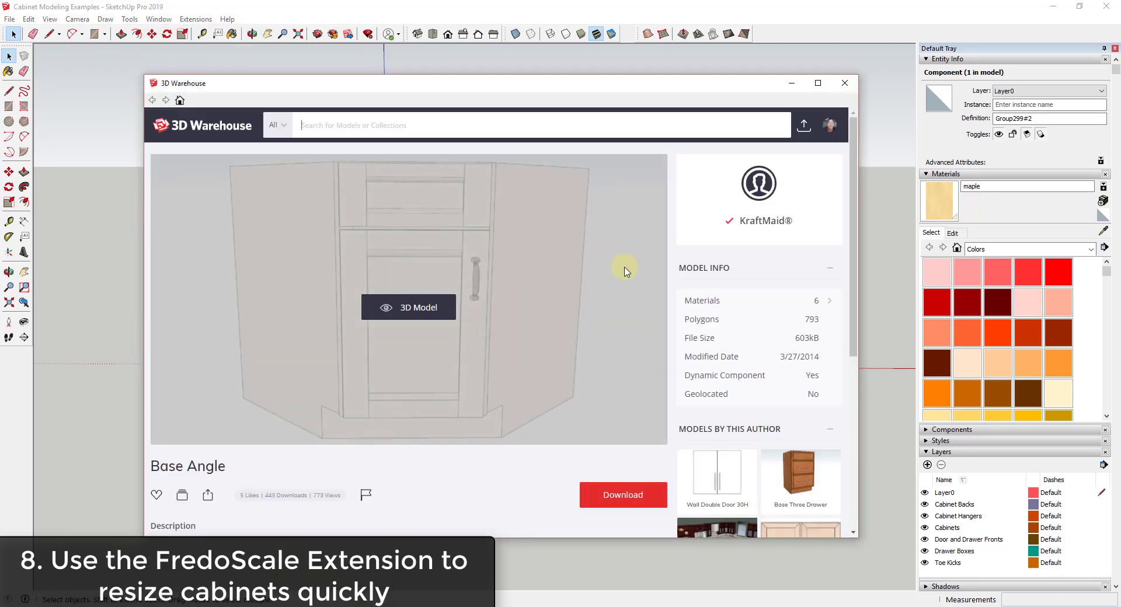
scroll(624, 270, down, 3)
scroll(726, 342, down, 2)
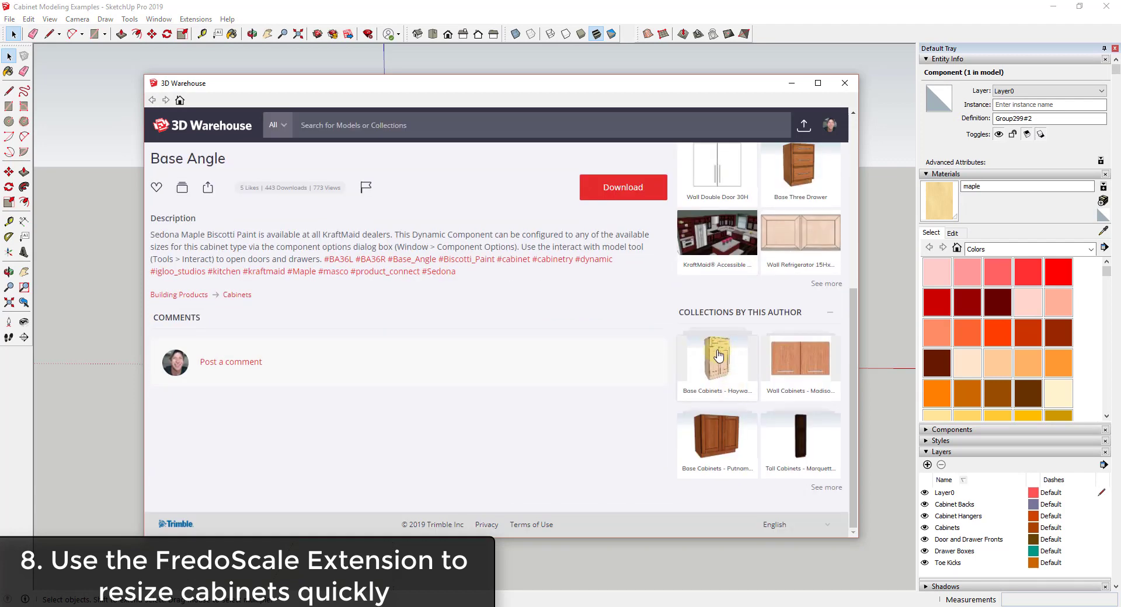
click(718, 356)
scroll(237, 275, down, 2)
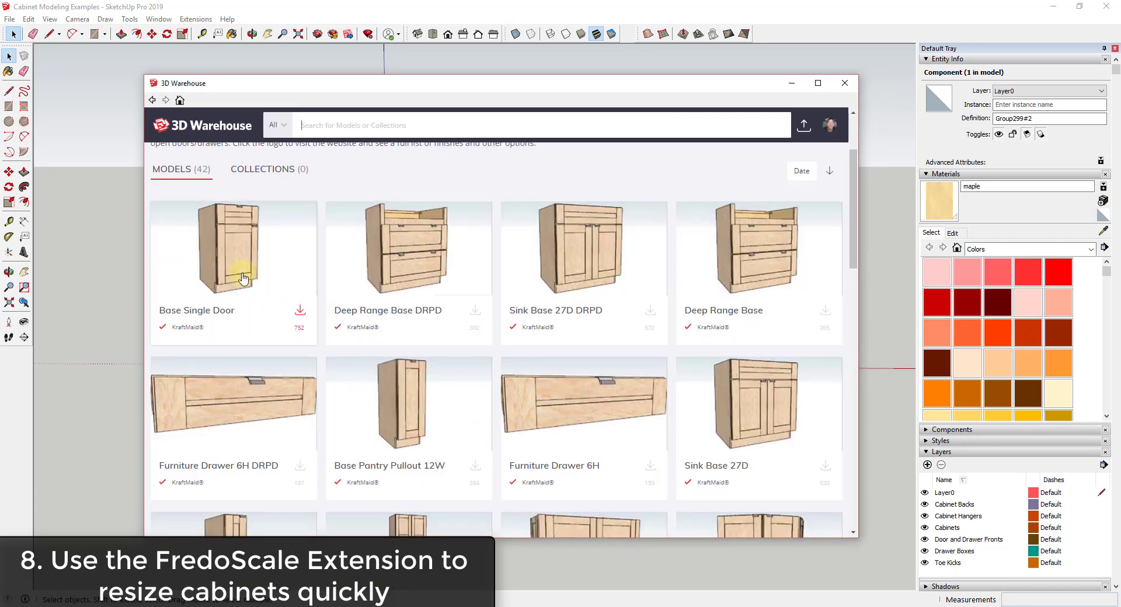
click(232, 258)
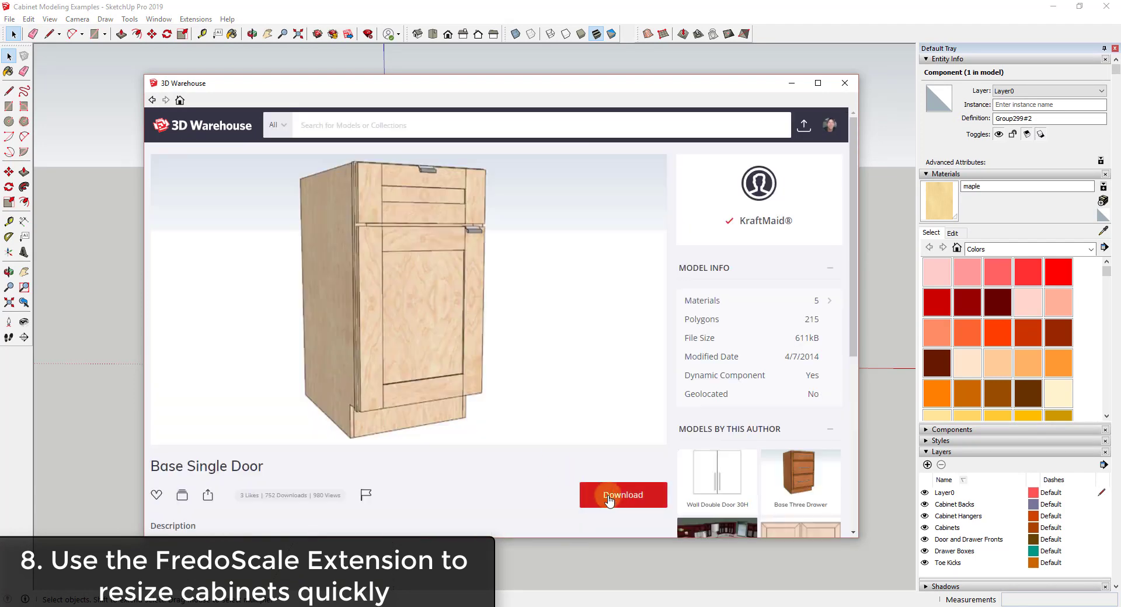
Download Base Single Door directly into the model and place it between the cabinet row and the corner cabinet.
click(608, 497)
click(461, 339)
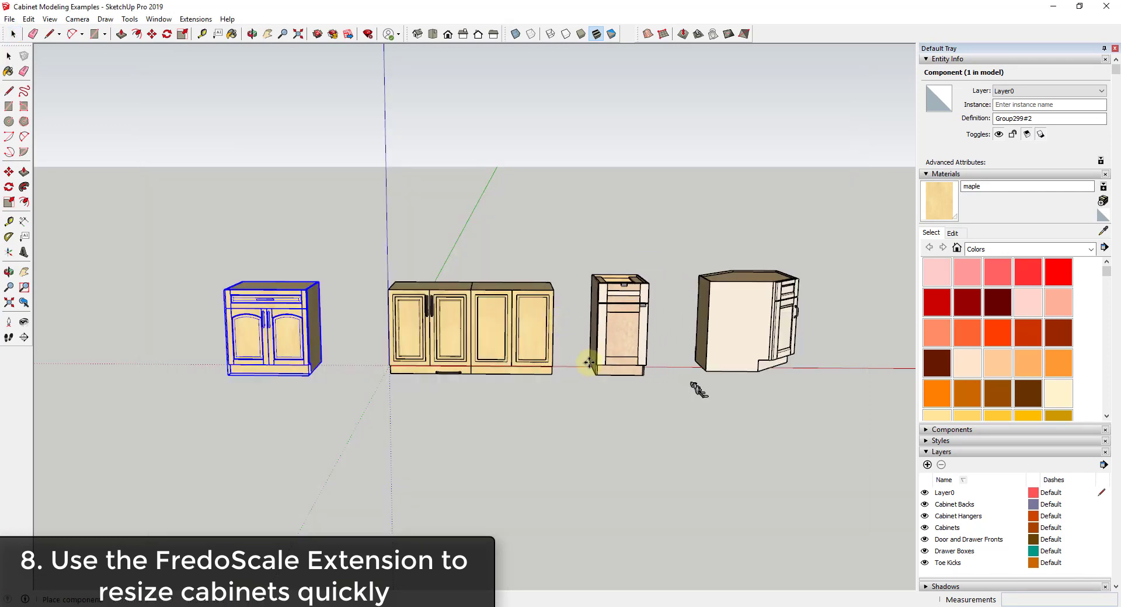
click(589, 362)
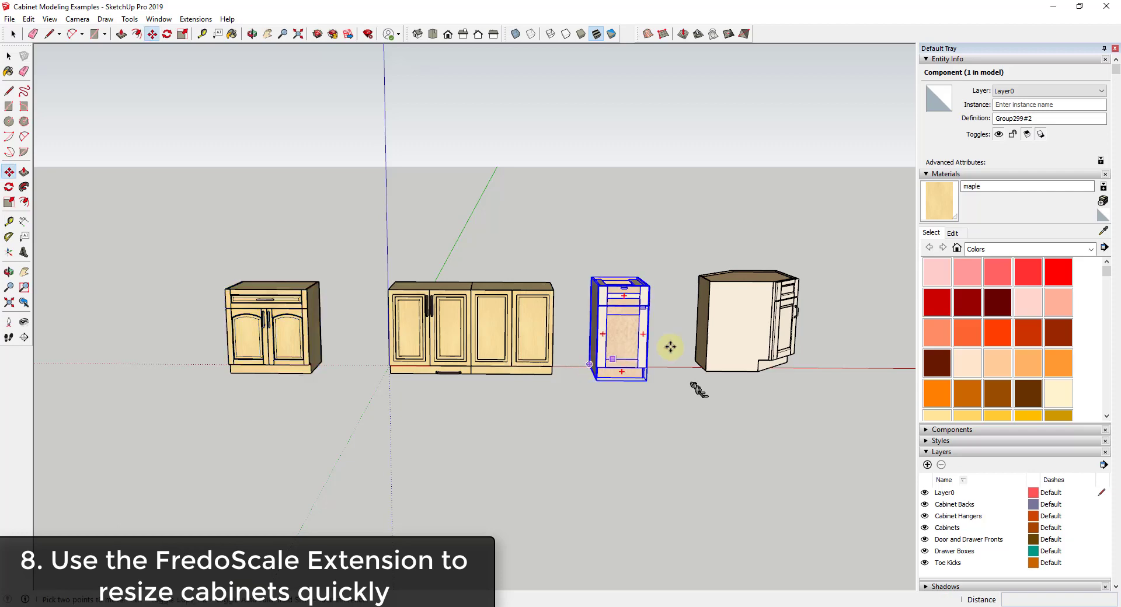
Try to widen the Base Single Door cabinet along the red axis with the standard Scale tool.
scroll(671, 347, up, 3)
scroll(658, 301, up, 3)
mouse_move(572, 310)
middle_down()
mouse_move(560, 343)
mouse_move(589, 301)
middle_up()
scroll(532, 277, down, 2)
middle_drag(532, 277, 556, 307)
key(s)
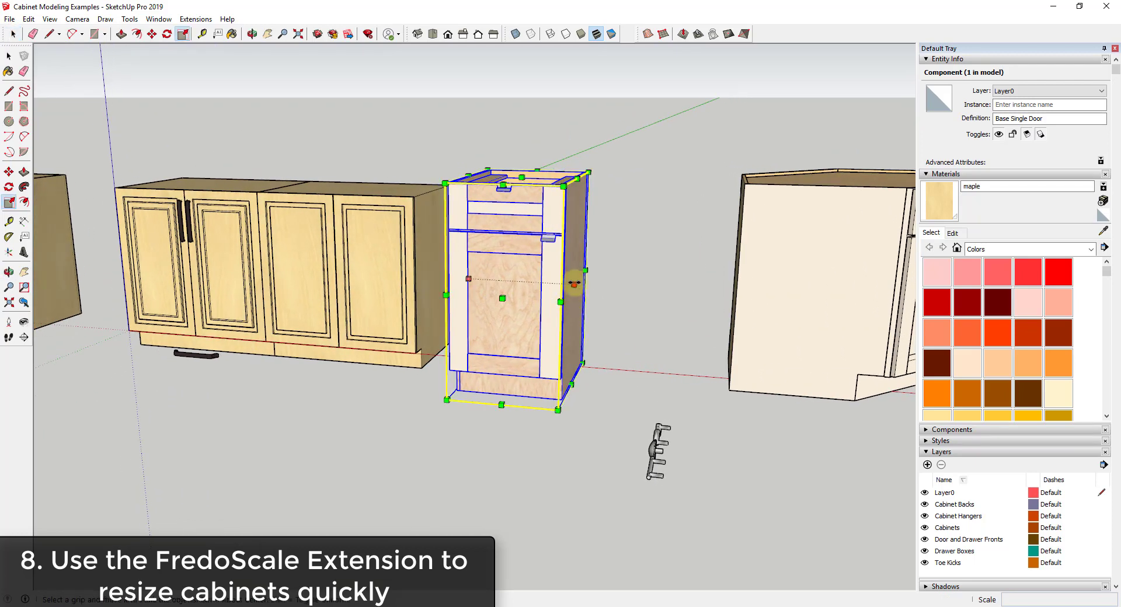
drag(576, 285, 630, 292)
key(Escape)
key(space)
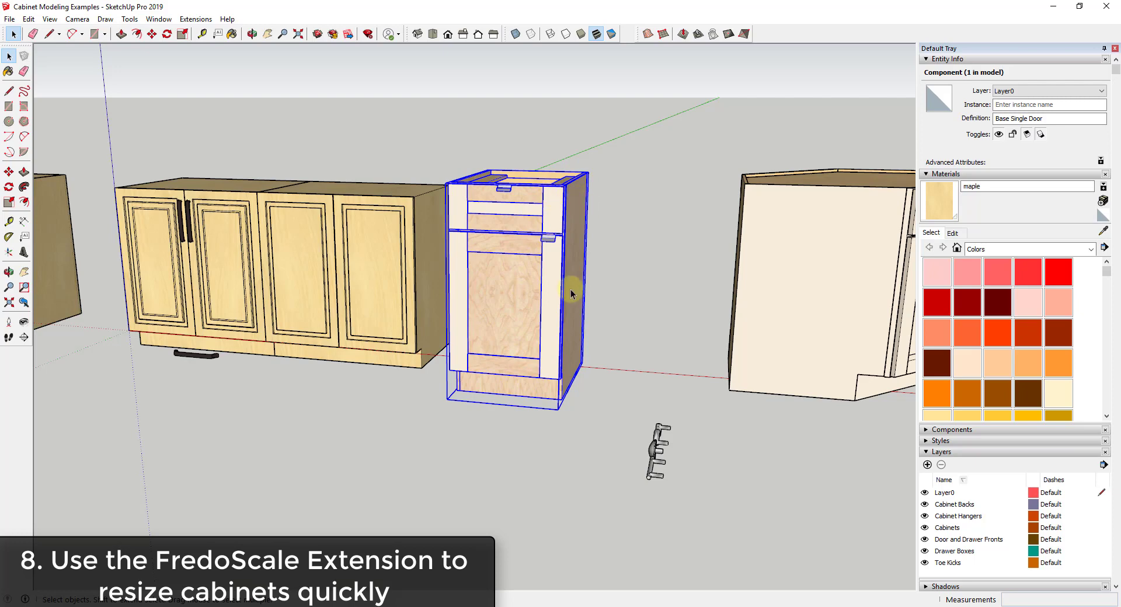
key(s)
drag(574, 284, 628, 216)
key(space)
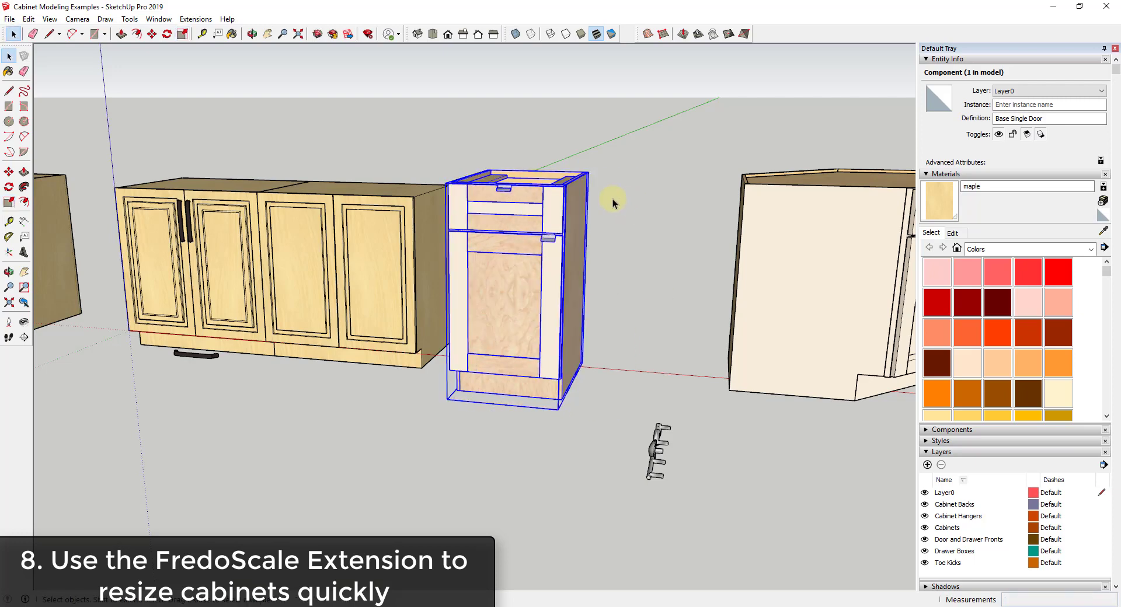
Display the Fredo6_FredoScale extension tools.
scroll(607, 202, down, 2)
scroll(558, 352, up, 2)
scroll(563, 157, up, 1)
middle_drag(563, 181, 789, 38)
right_click(788, 37)
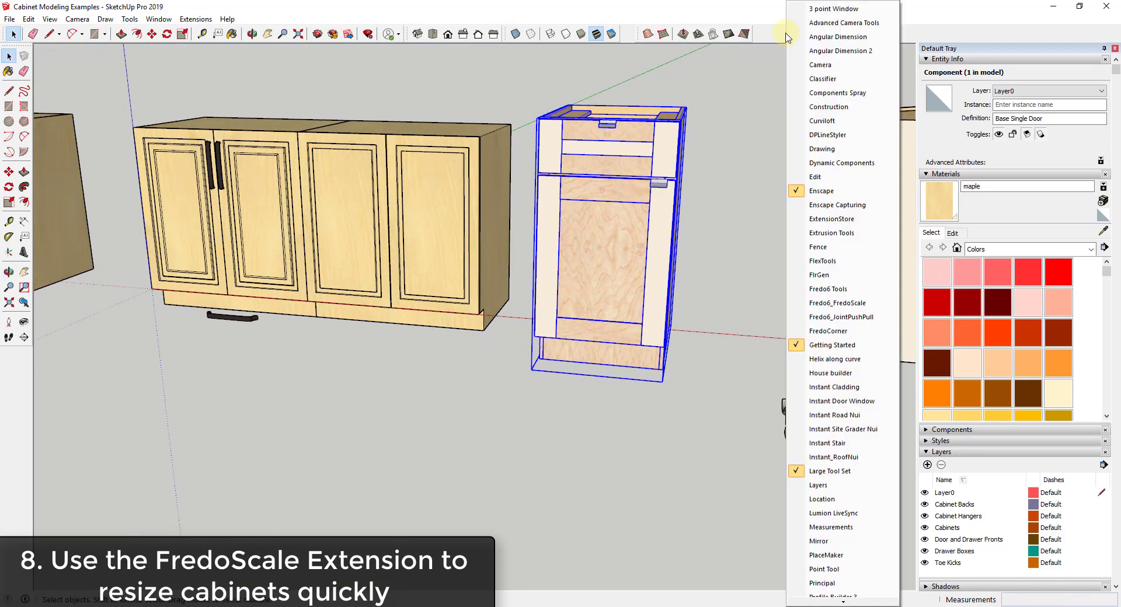
click(842, 305)
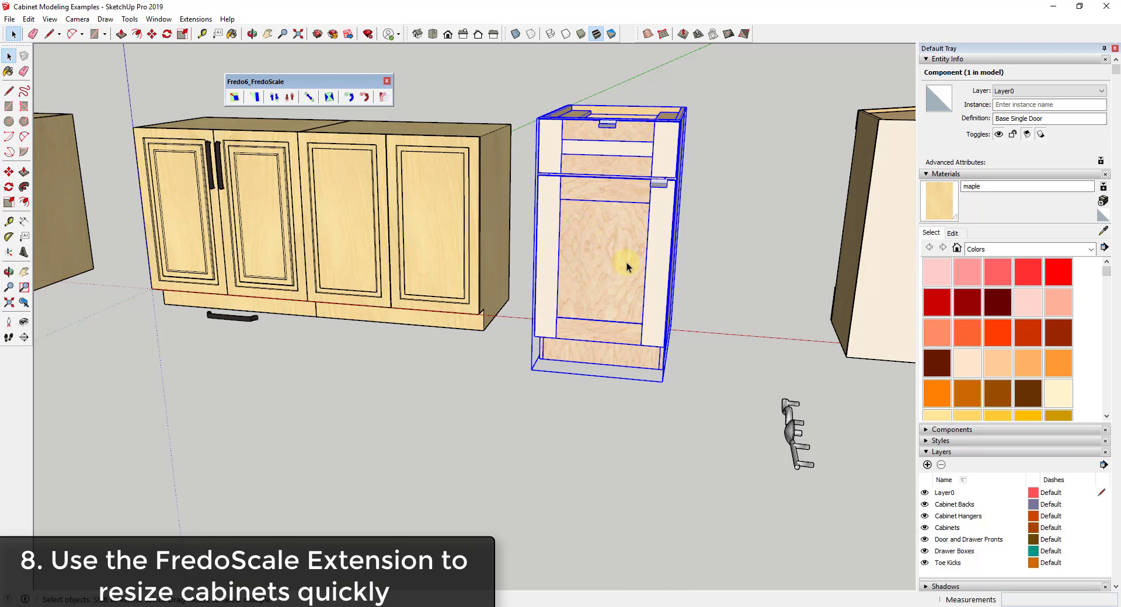
Widen the Base Single Door cabinet slightly along the red axis with FredoScale's Box Stretching.
click(309, 97)
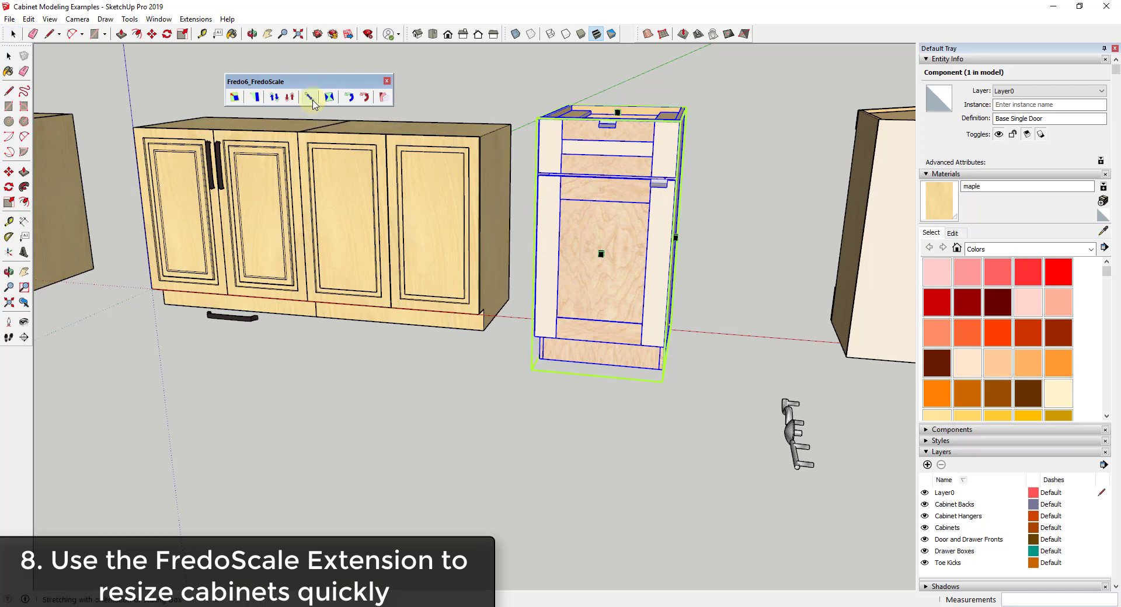
click(515, 210)
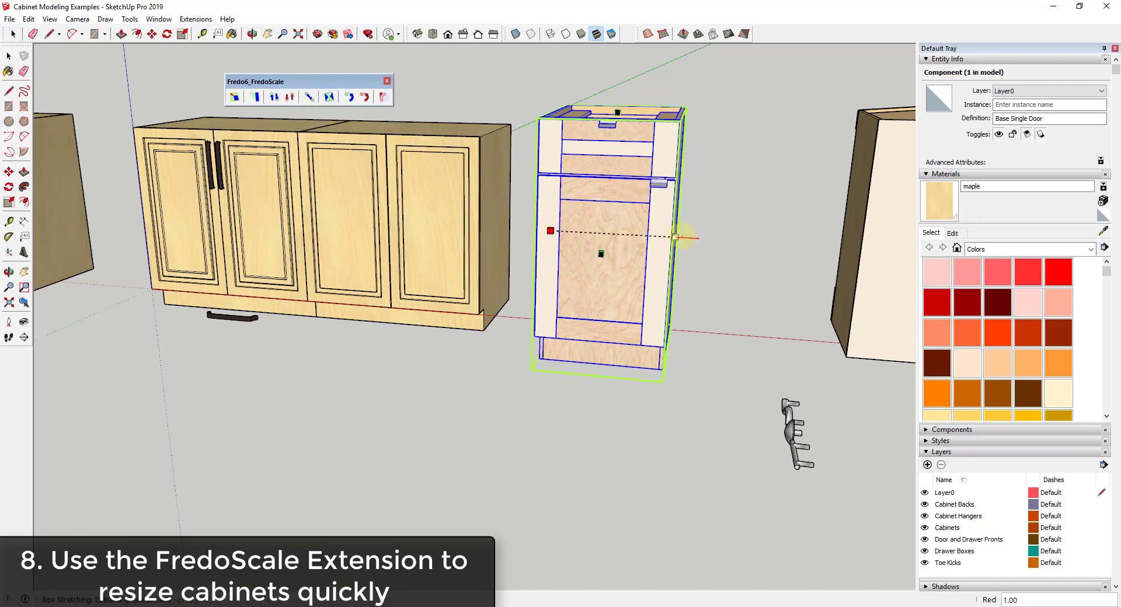
mouse_move(676, 237)
mouse_down()
mouse_move(796, 246)
mouse_move(678, 246)
mouse_move(740, 241)
mouse_move(687, 236)
mouse_up()
key(space)
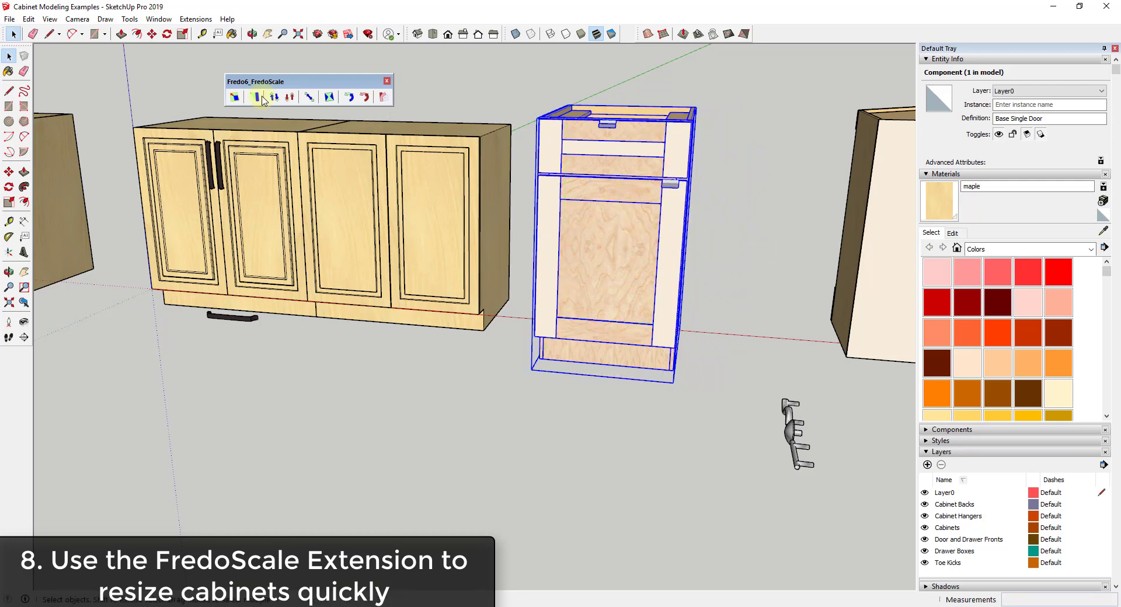
Restart Box Stretching on the single-door cabinet, show the stretch divider and set it through the stile nearest the corner cabinet.
click(309, 97)
right_click(616, 200)
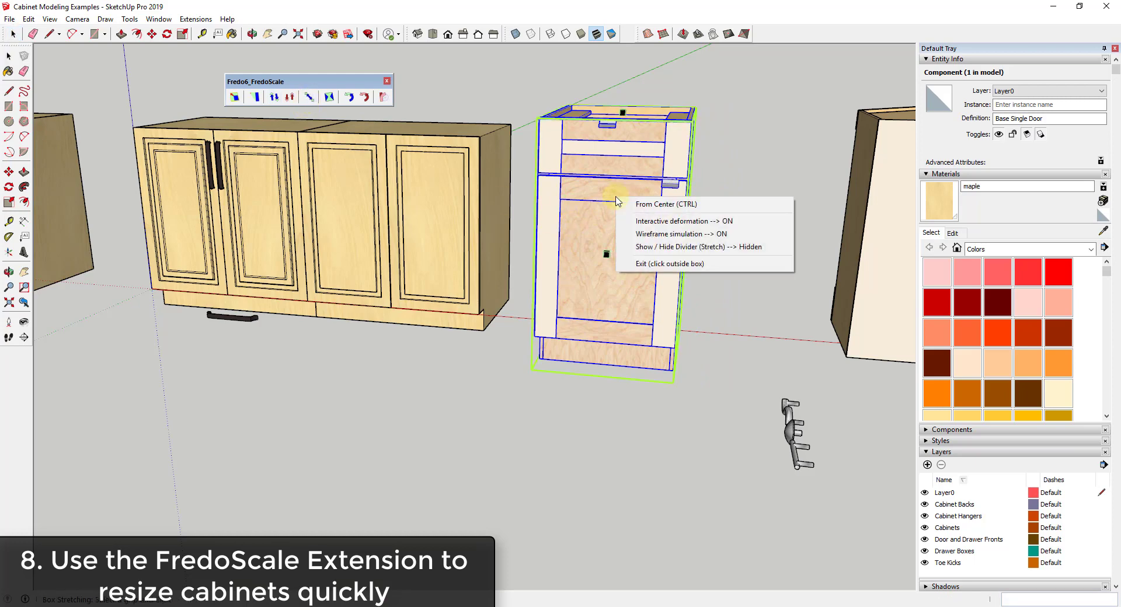
click(679, 247)
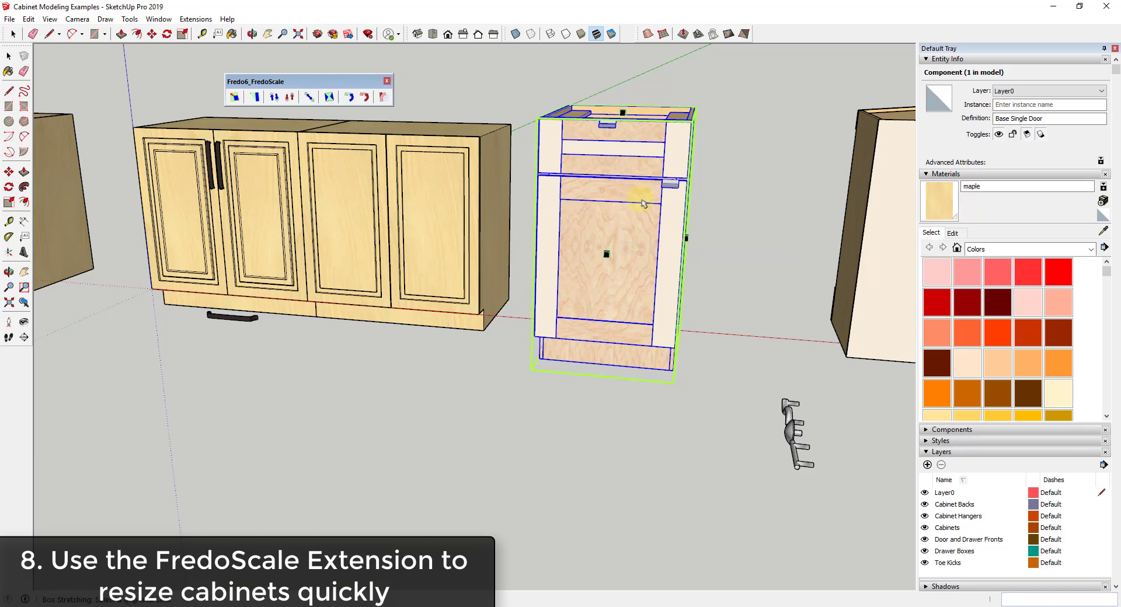
middle_drag(643, 203, 626, 217)
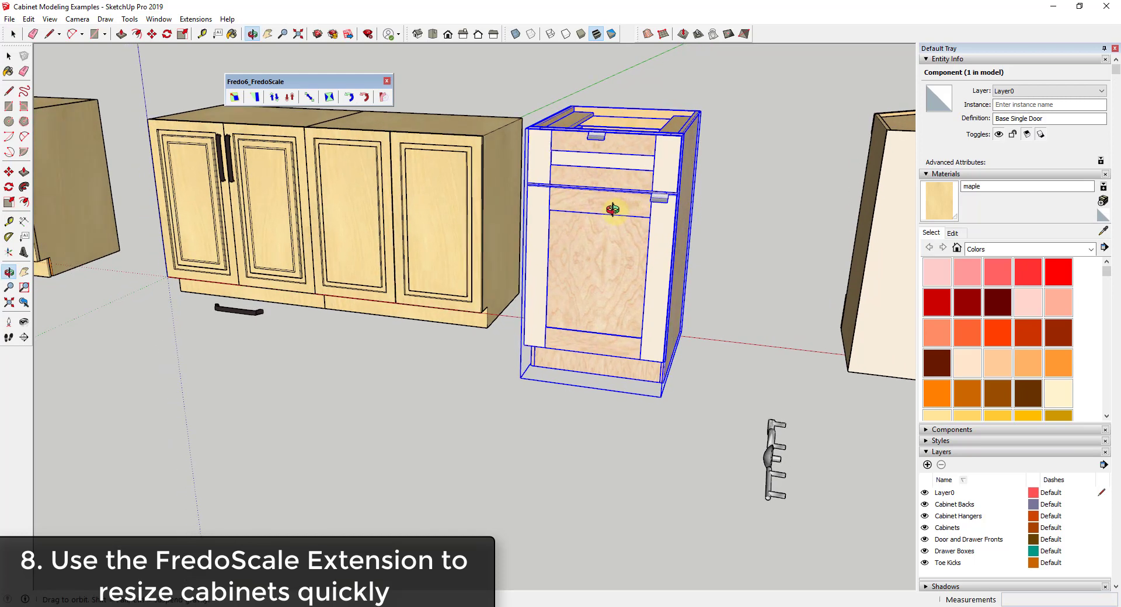
click(589, 314)
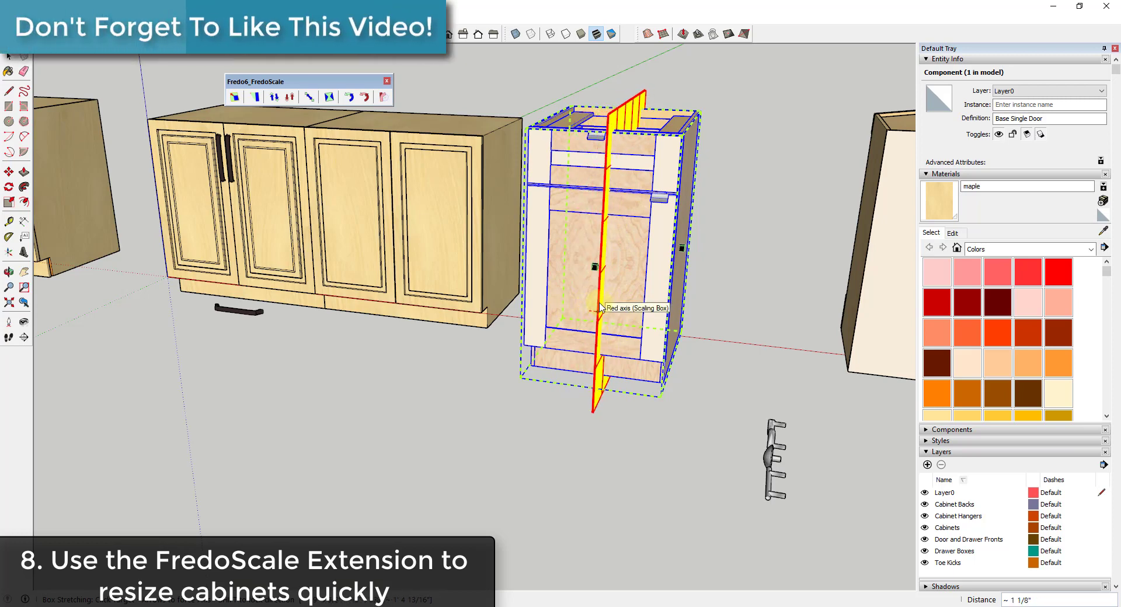
click(653, 292)
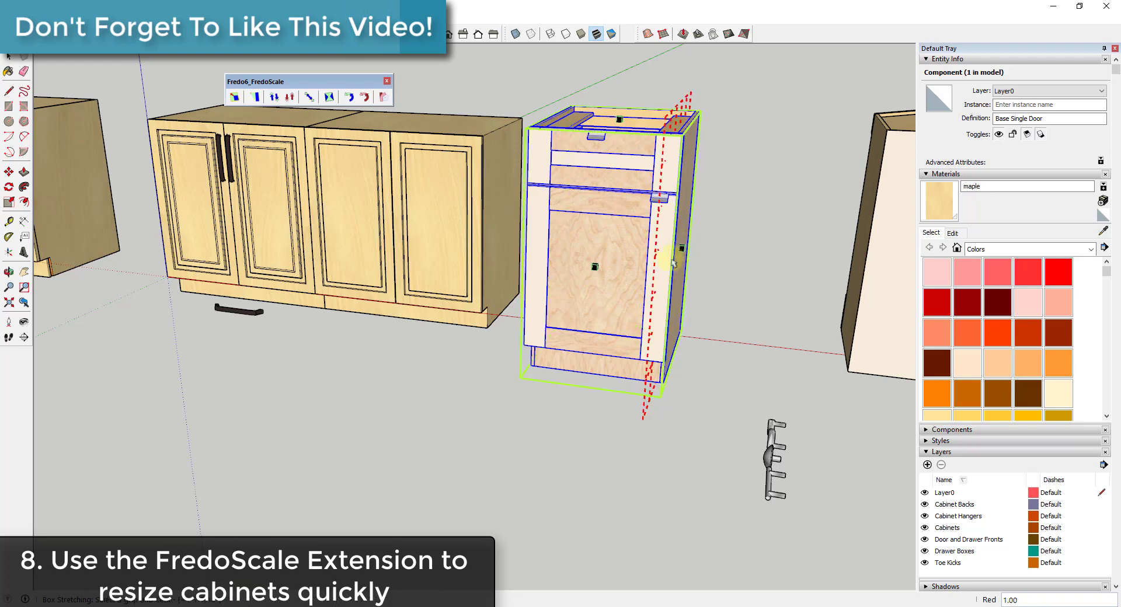
Try stretching the Base Single Door cabinet to 1.49 along the red axis with the divider at the stile, and undo the stretch.
click(682, 248)
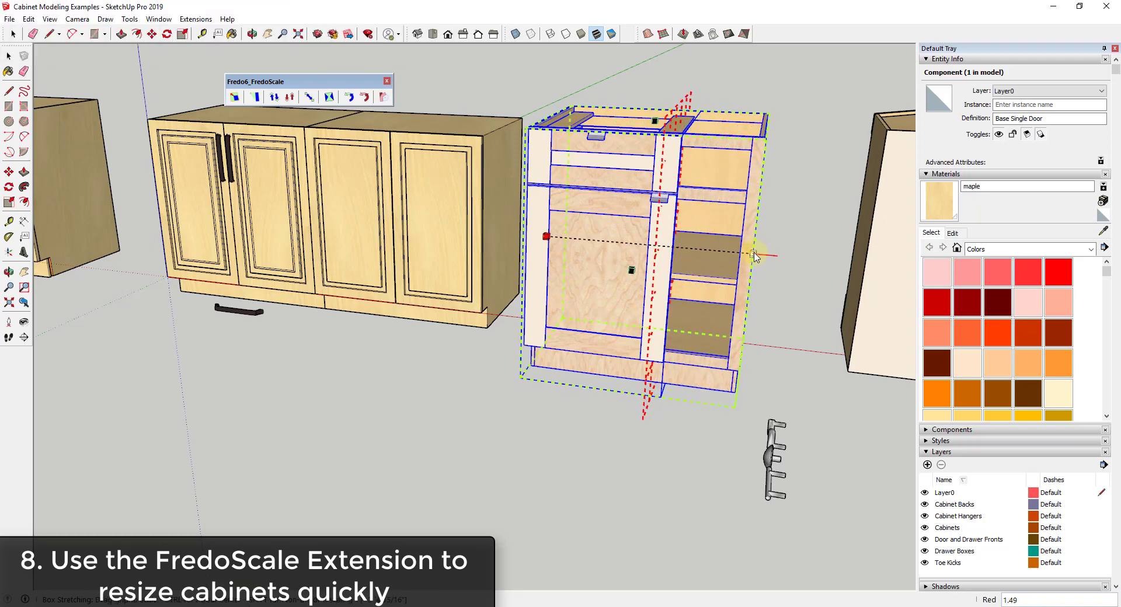
click(755, 254)
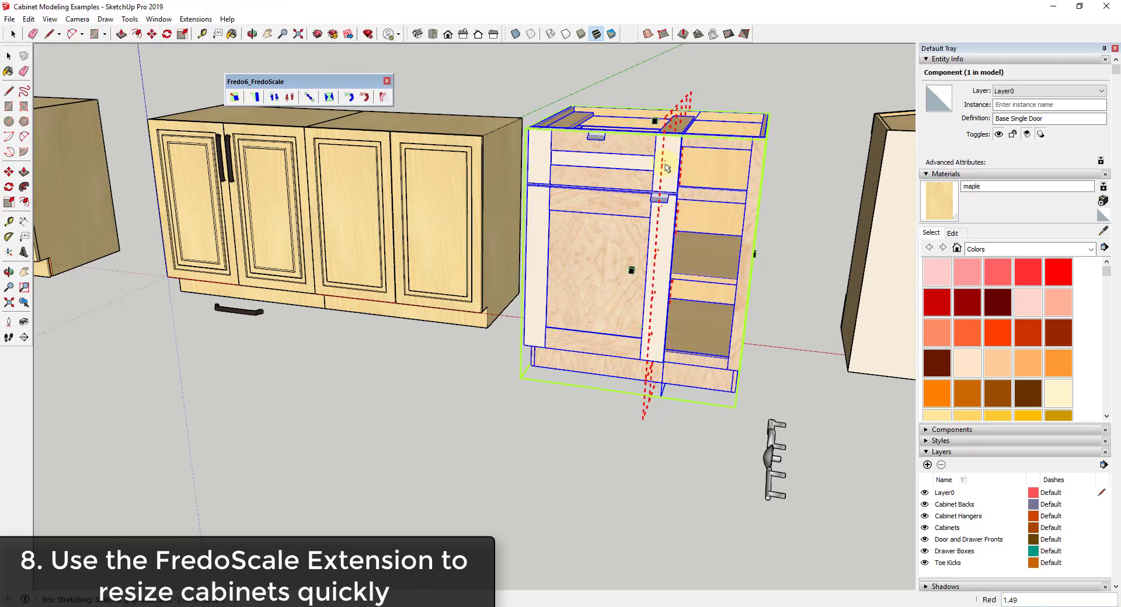
key(ctrl+z)
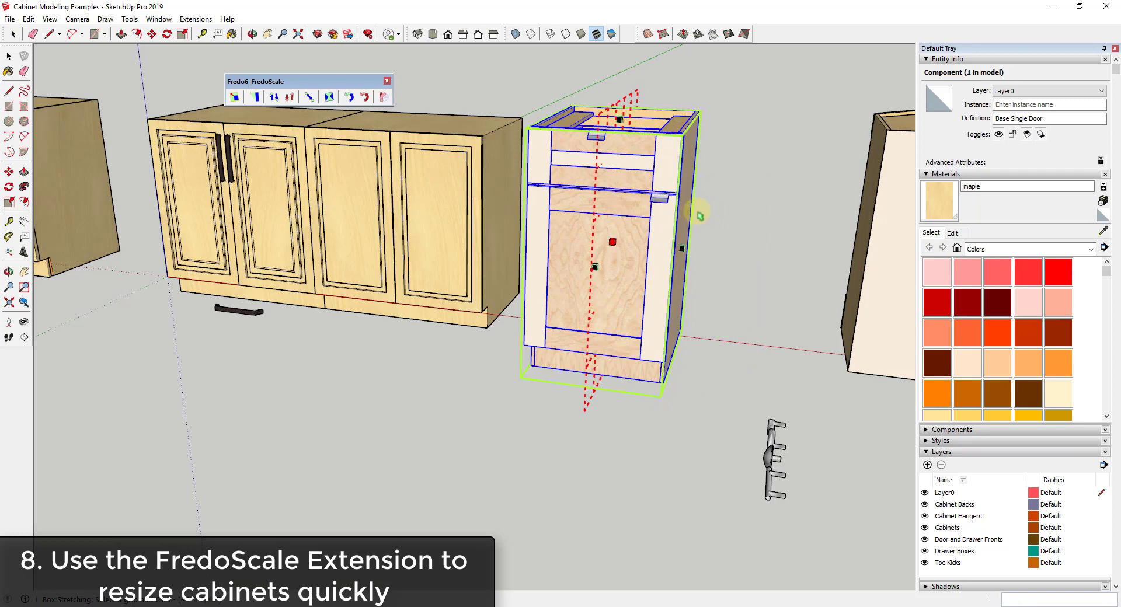
Box-stretch the single-door cabinet from its center to 1.19 along the red axis, and narrow it to 0.84 from the opposite point.
click(599, 216)
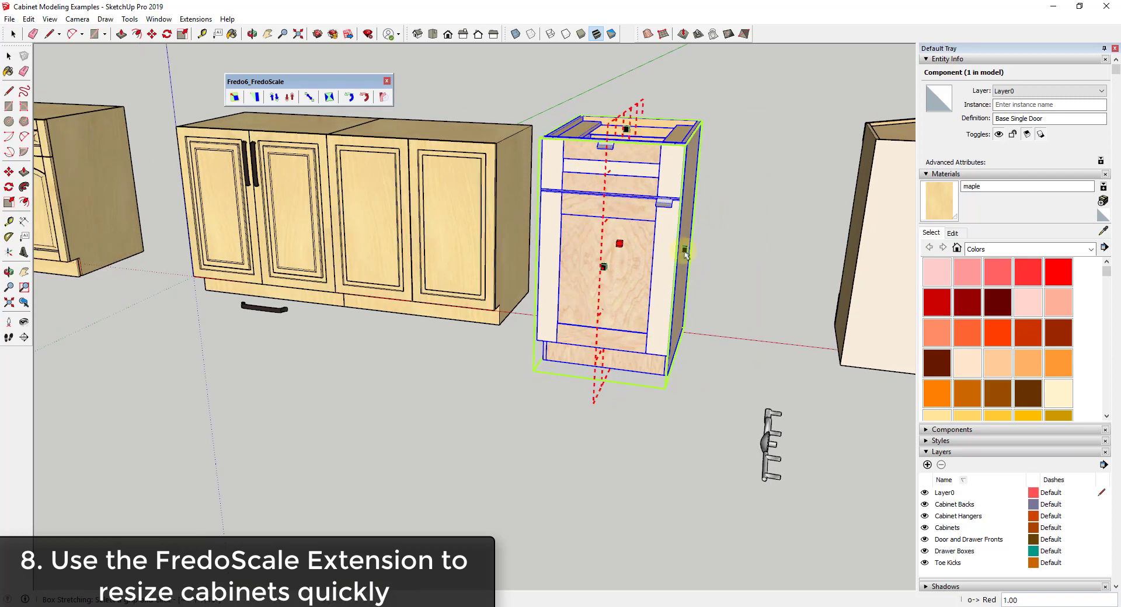
mouse_move(684, 249)
mouse_down()
mouse_move(721, 260)
mouse_move(696, 263)
mouse_up()
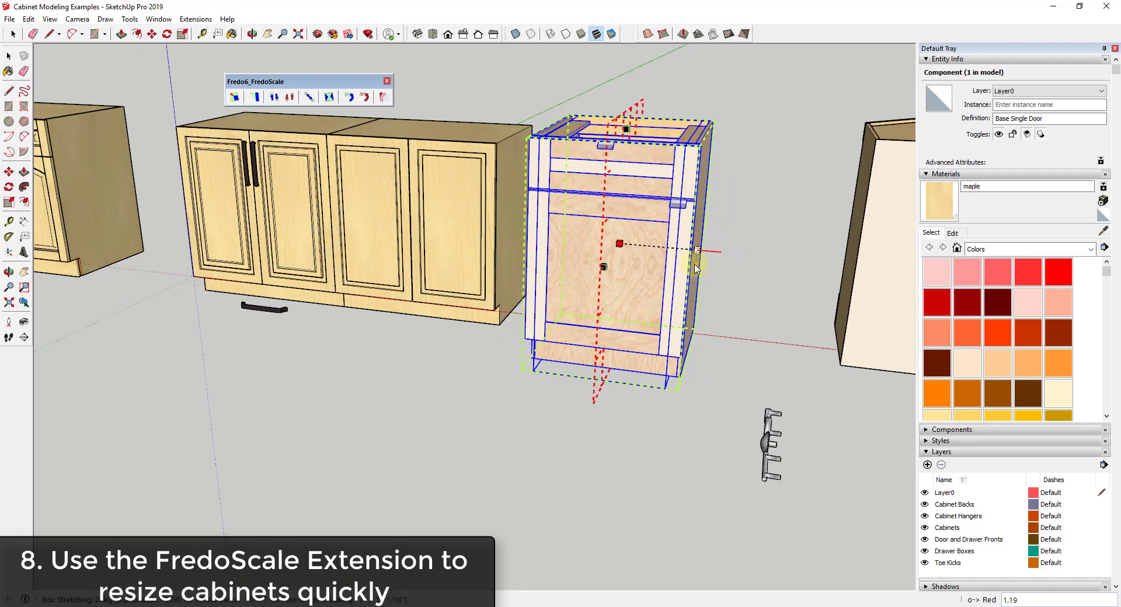
right_click(643, 166)
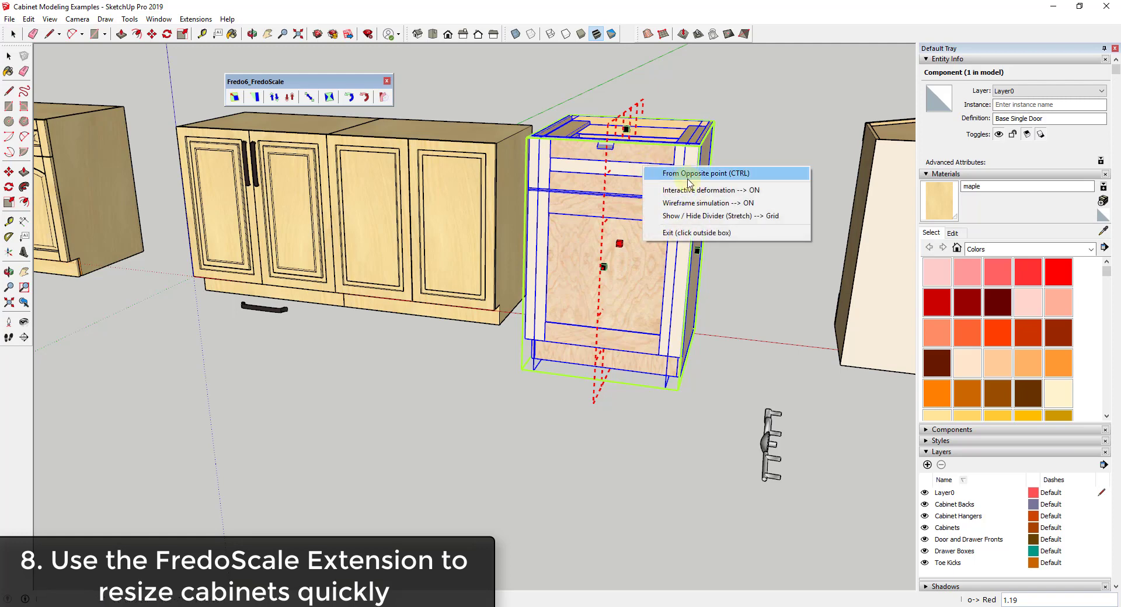
click(694, 174)
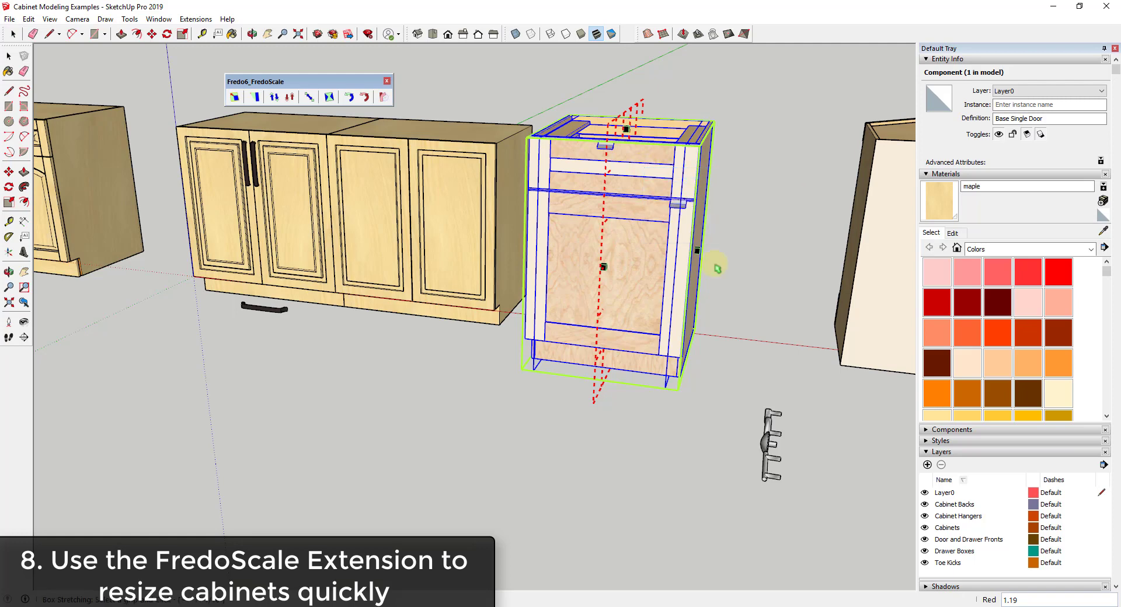
mouse_move(696, 252)
mouse_down()
mouse_move(761, 262)
mouse_move(678, 253)
mouse_move(696, 257)
mouse_up()
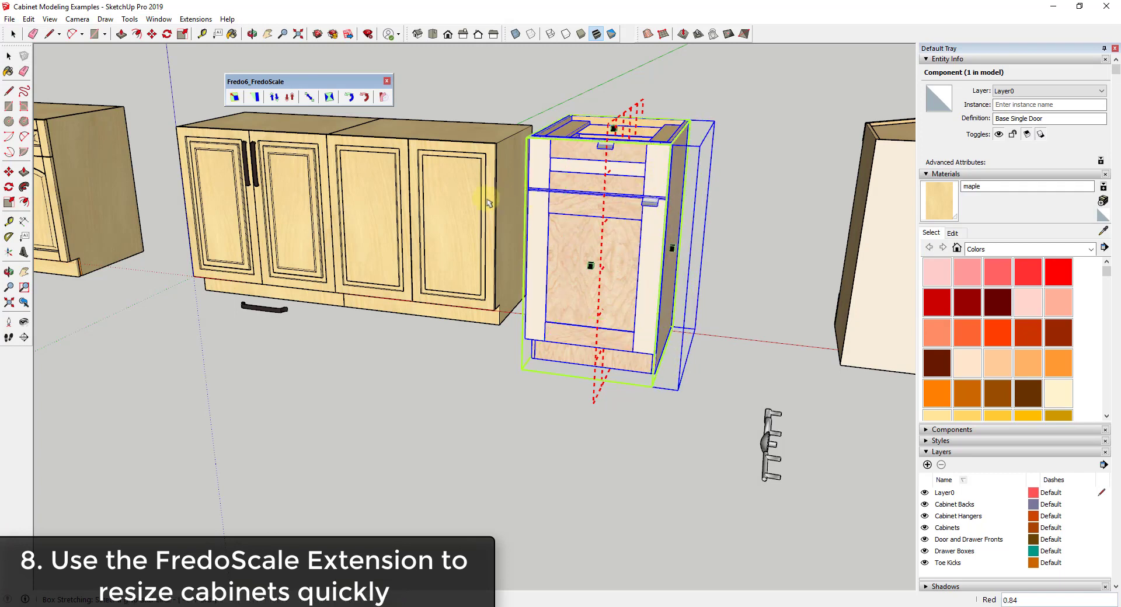
scroll(578, 189, down, 2)
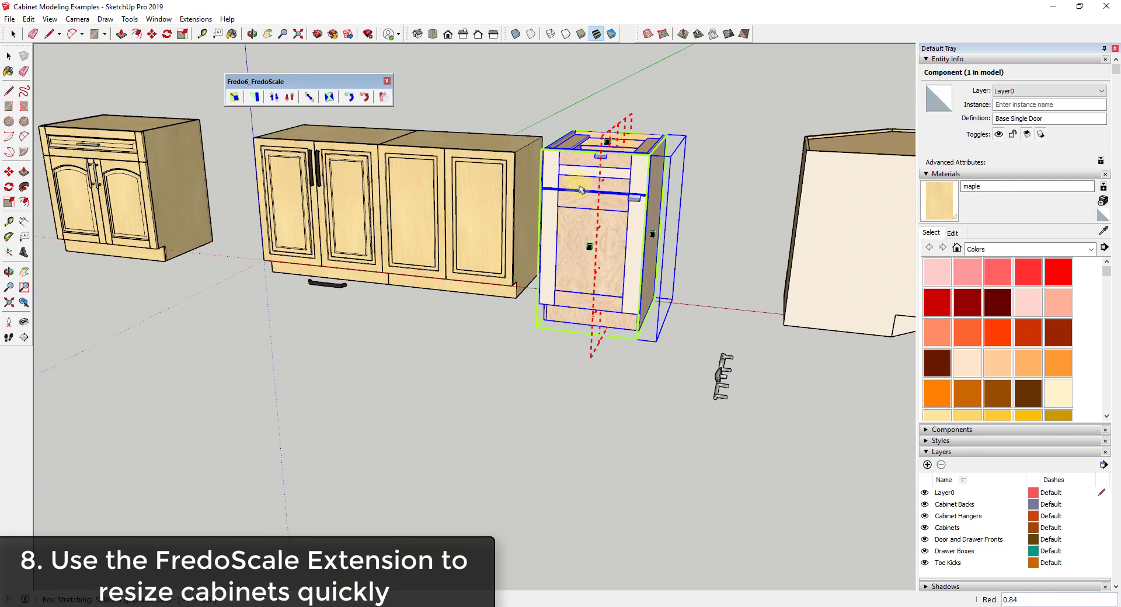
scroll(438, 199, up, 3)
key(space)
Narrow the handleless two-door cabinet group to 0.89 along the red axis with Box Stretching from center, placing the divider through its door panel.
click(484, 191)
scroll(593, 188, down, 2)
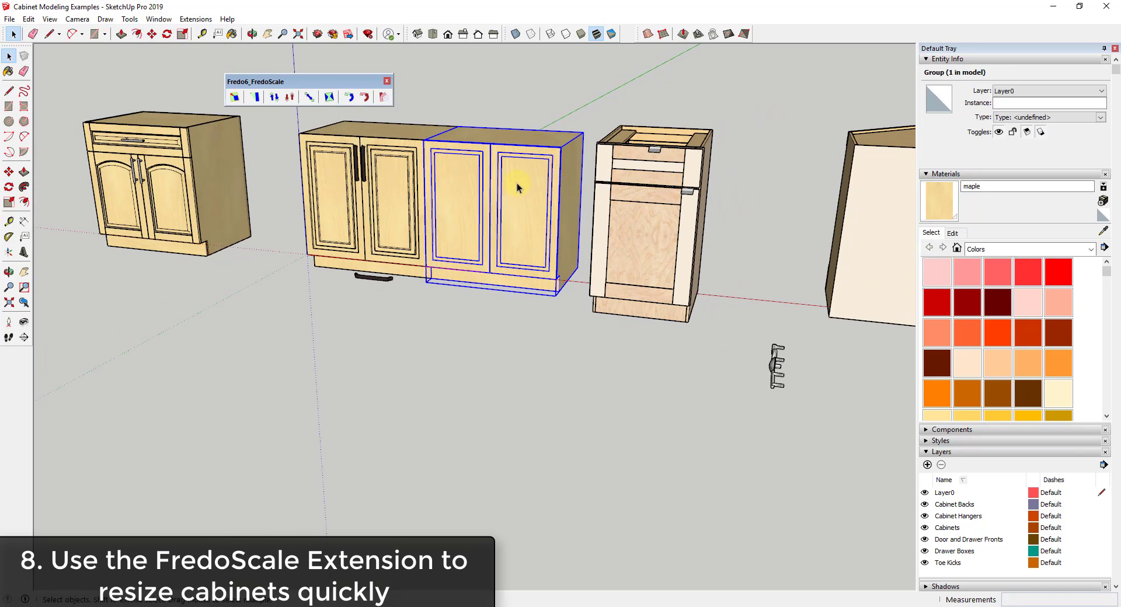
scroll(487, 169, up, 3)
scroll(491, 183, down, 3)
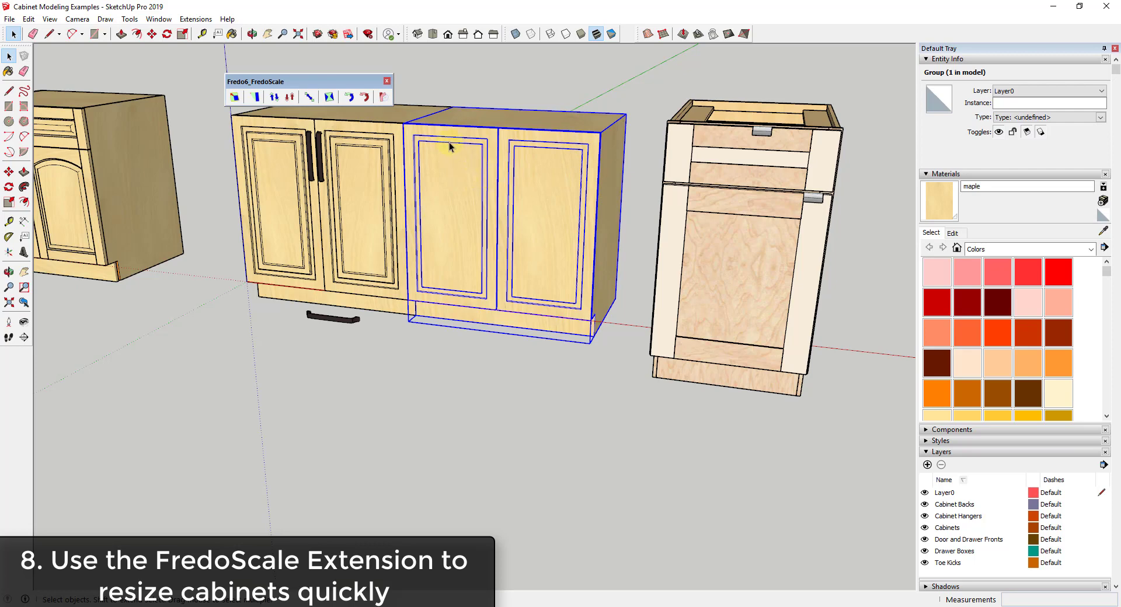
click(329, 96)
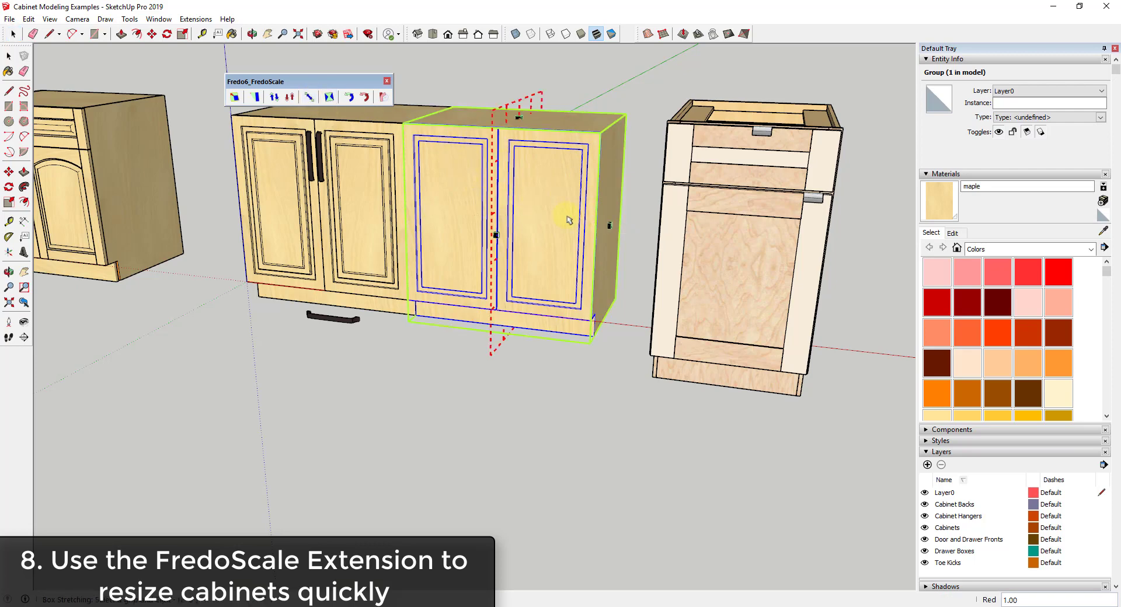
click(495, 205)
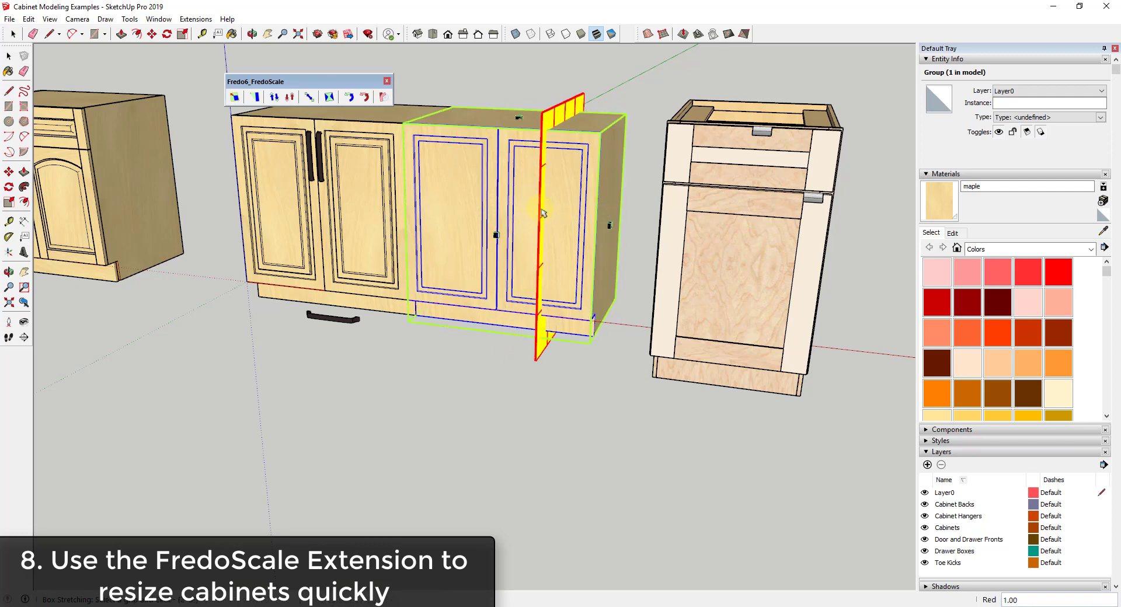
right_click(541, 212)
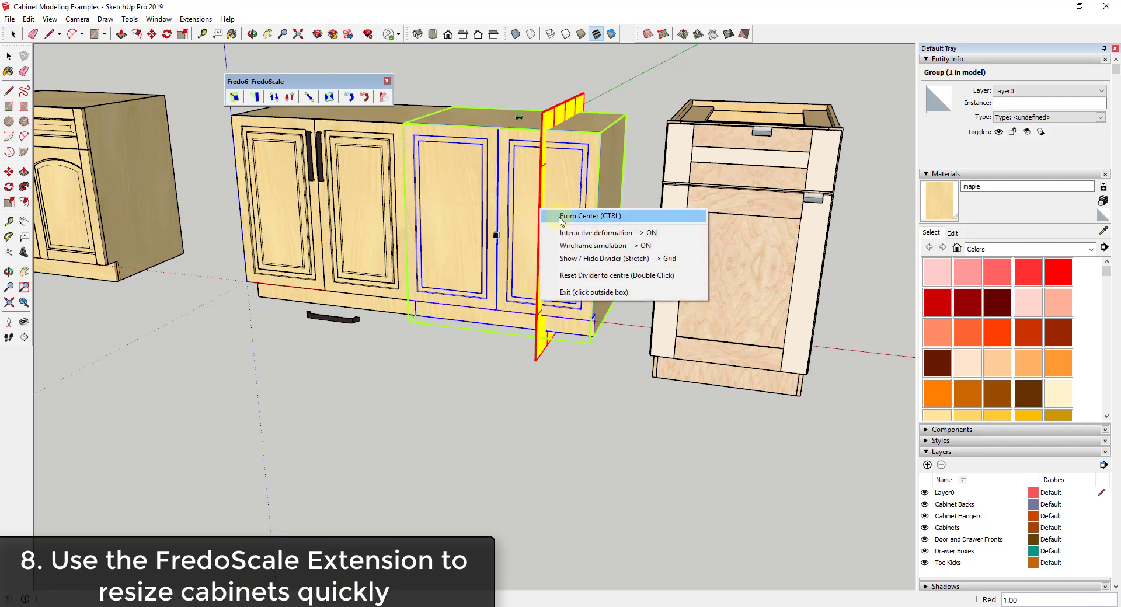
click(561, 216)
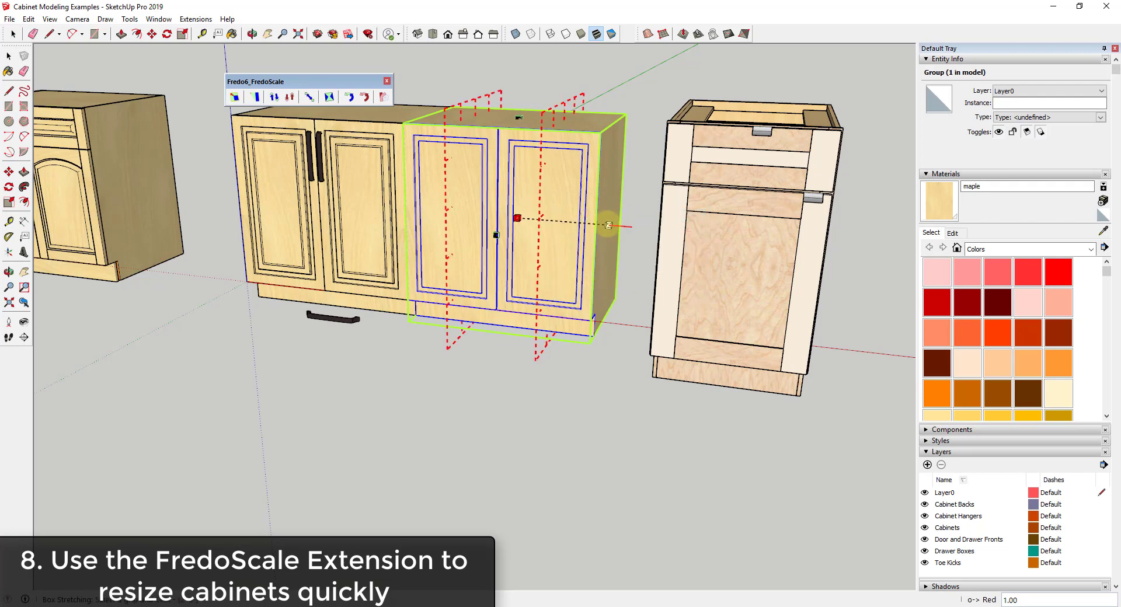
mouse_move(608, 225)
mouse_down()
mouse_move(640, 228)
mouse_move(588, 228)
mouse_move(599, 226)
mouse_up()
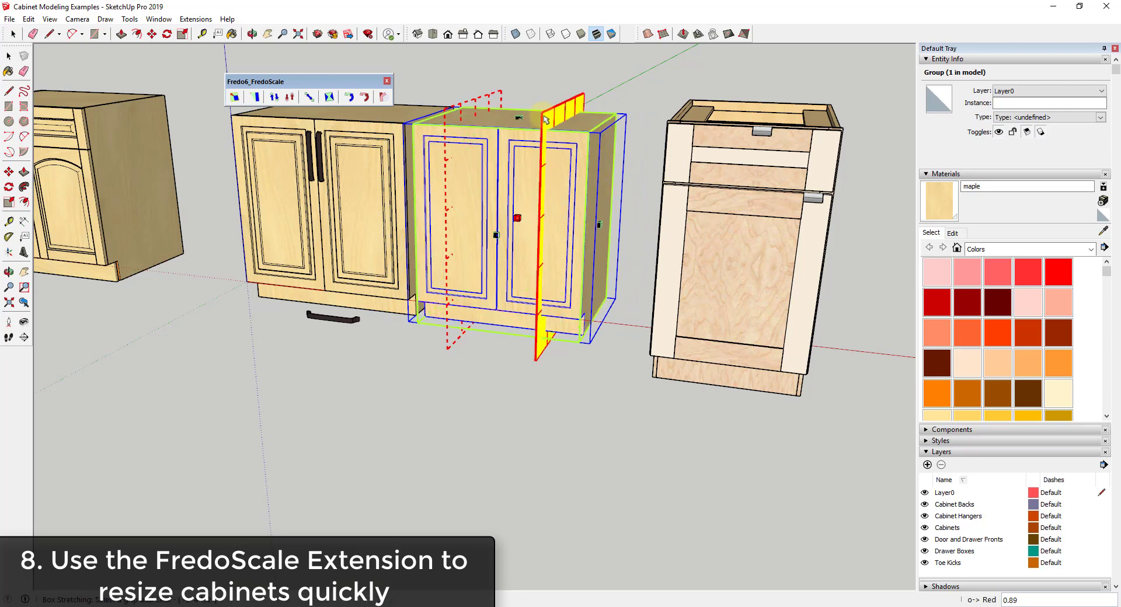
Shift the stretch dividers slightly toward the middle of the two-door cabinet and end Box Stretching.
drag(549, 119, 534, 119)
mouse_move(599, 224)
mouse_down()
mouse_move(636, 230)
mouse_move(563, 235)
mouse_move(599, 227)
mouse_up()
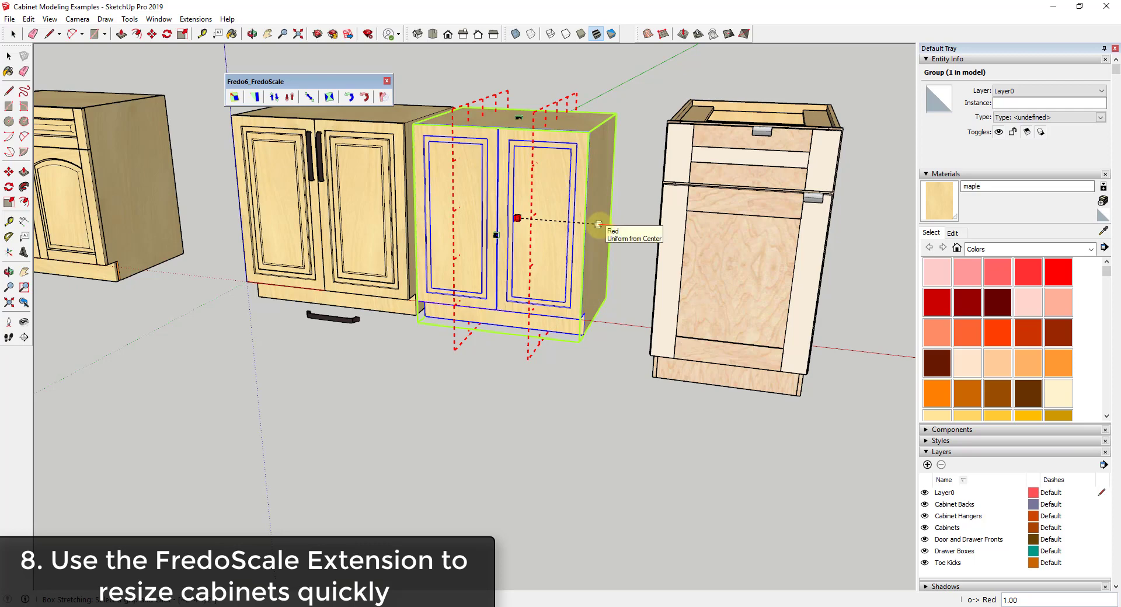
click(627, 238)
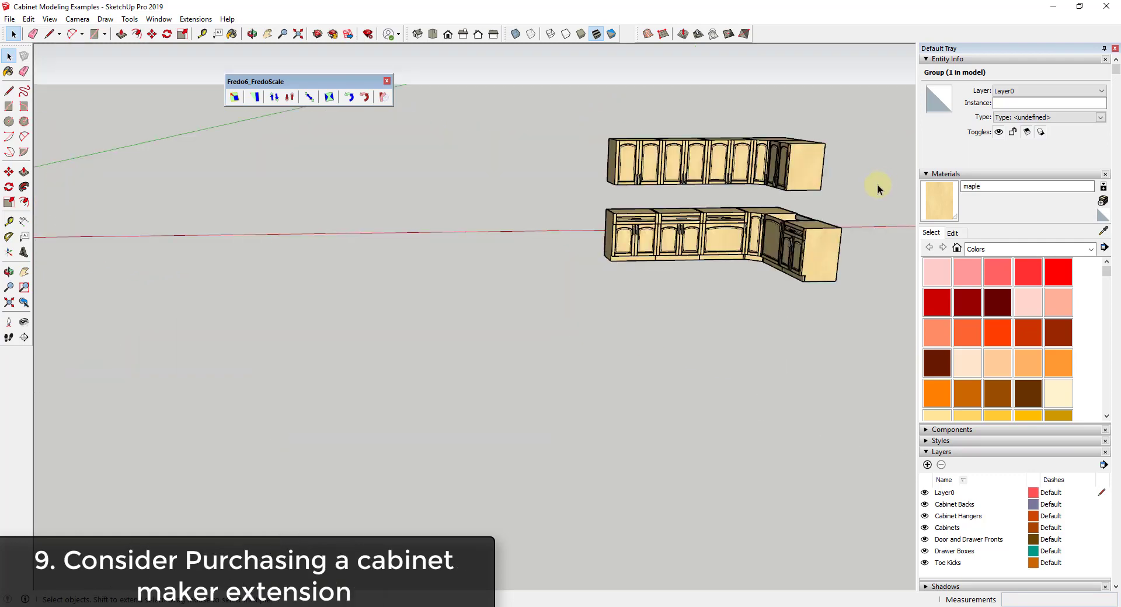
Hide the Fredo6_FredoScale extension tools.
scroll(861, 215, up, 5)
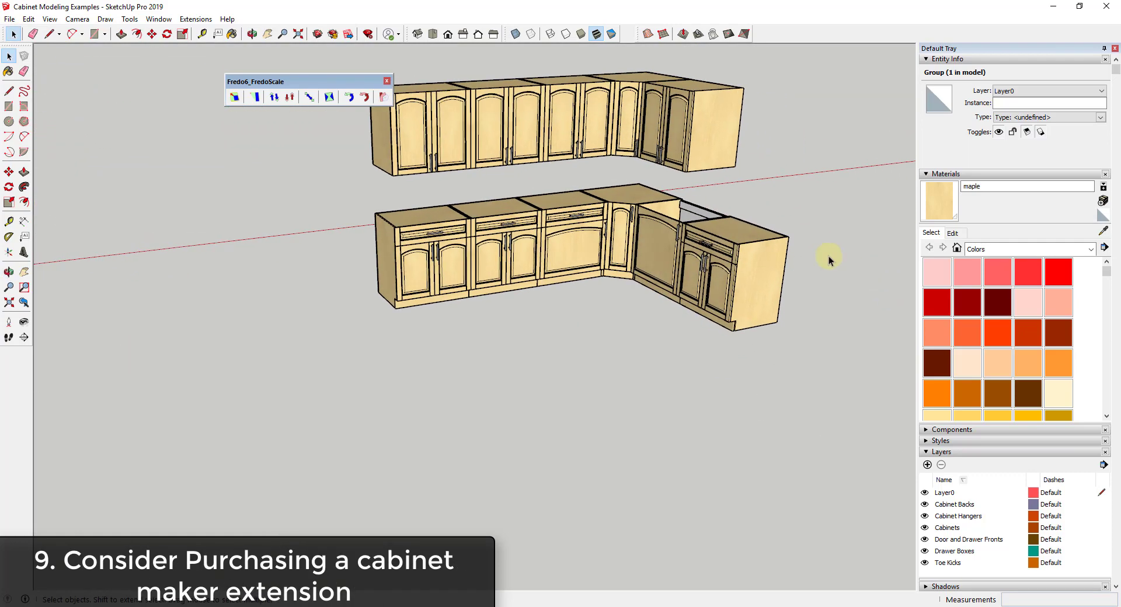
scroll(703, 120, up, 3)
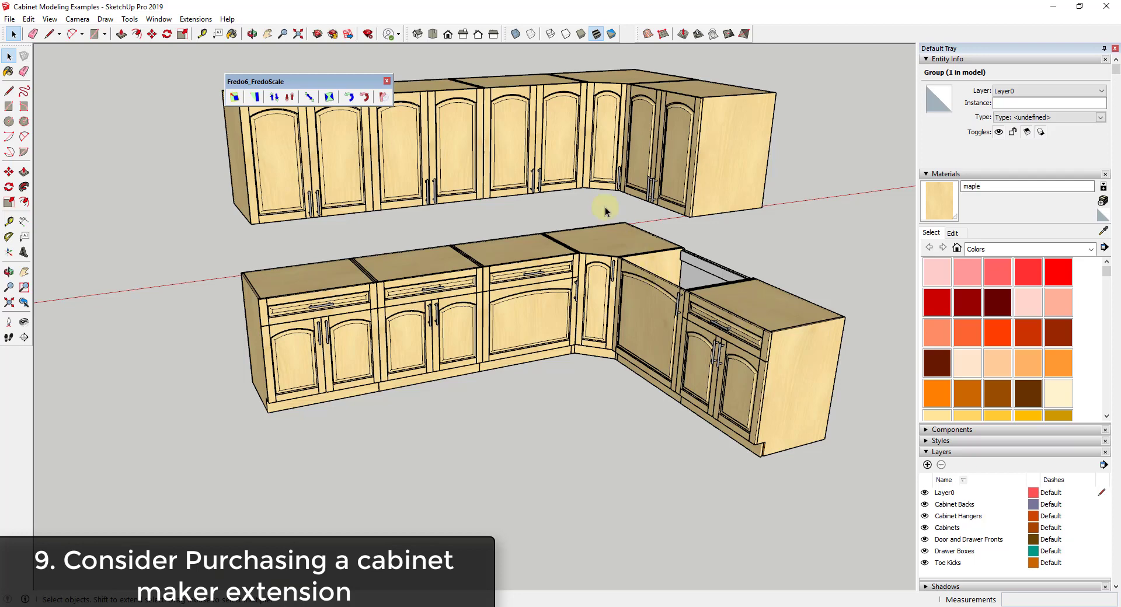
drag(333, 81, 154, 60)
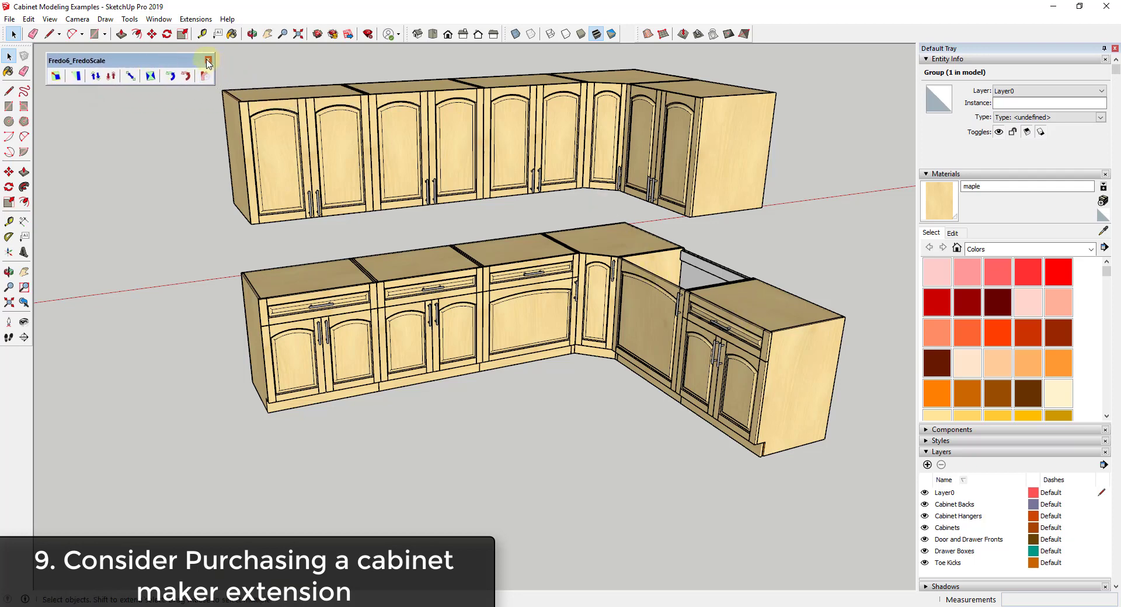
click(208, 61)
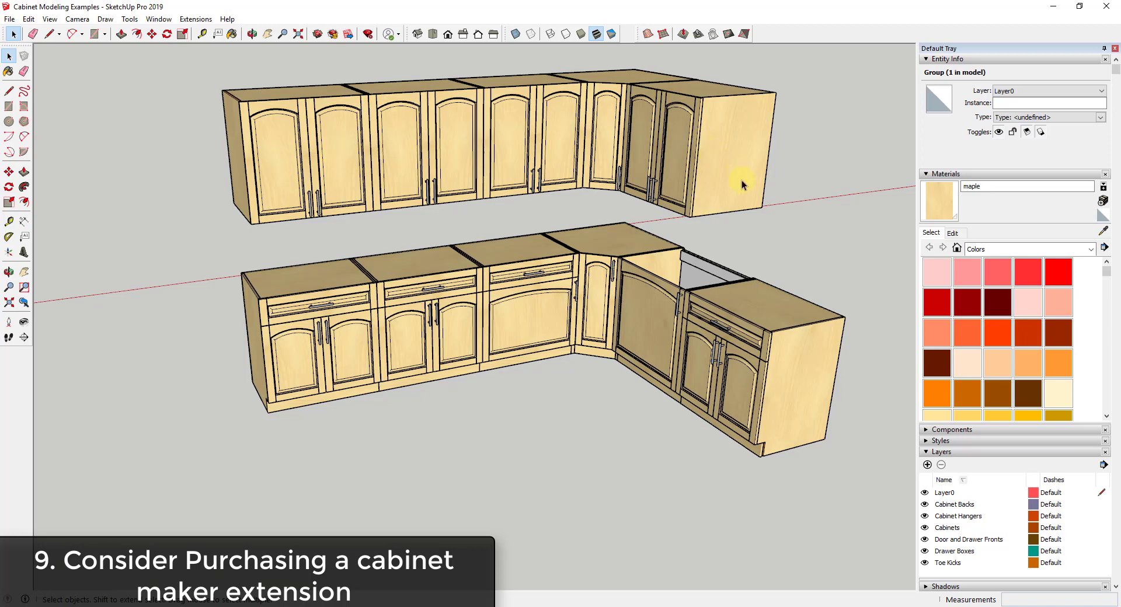
Examine the L-shaped kitchen layout of base and wall cabinets, including the corner unit and the adjoining door fronts.
scroll(706, 190, down, 6)
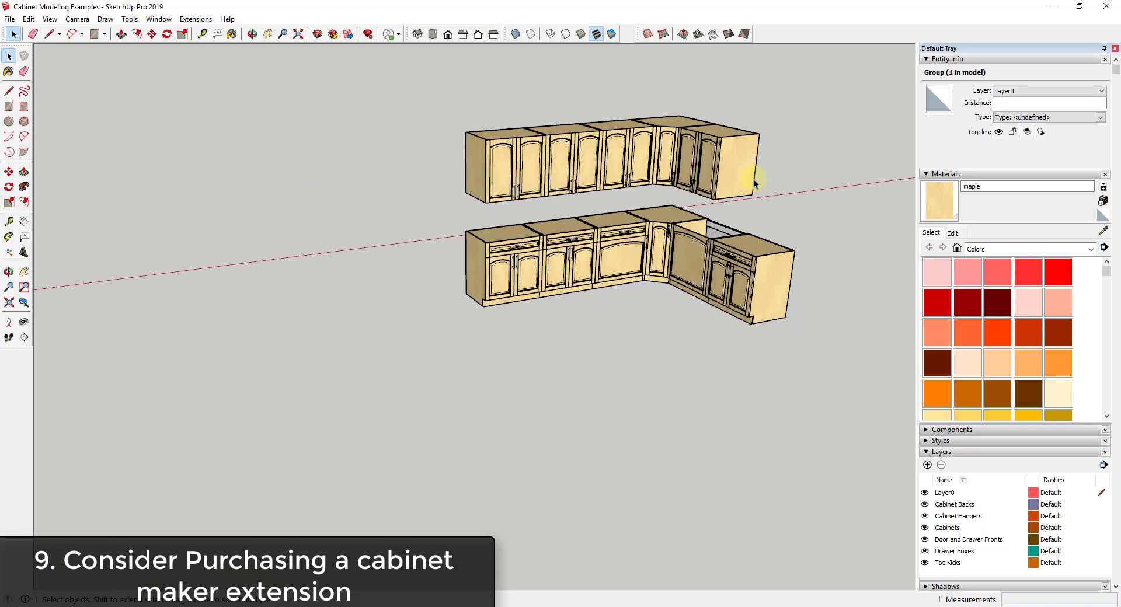
scroll(534, 233, up, 3)
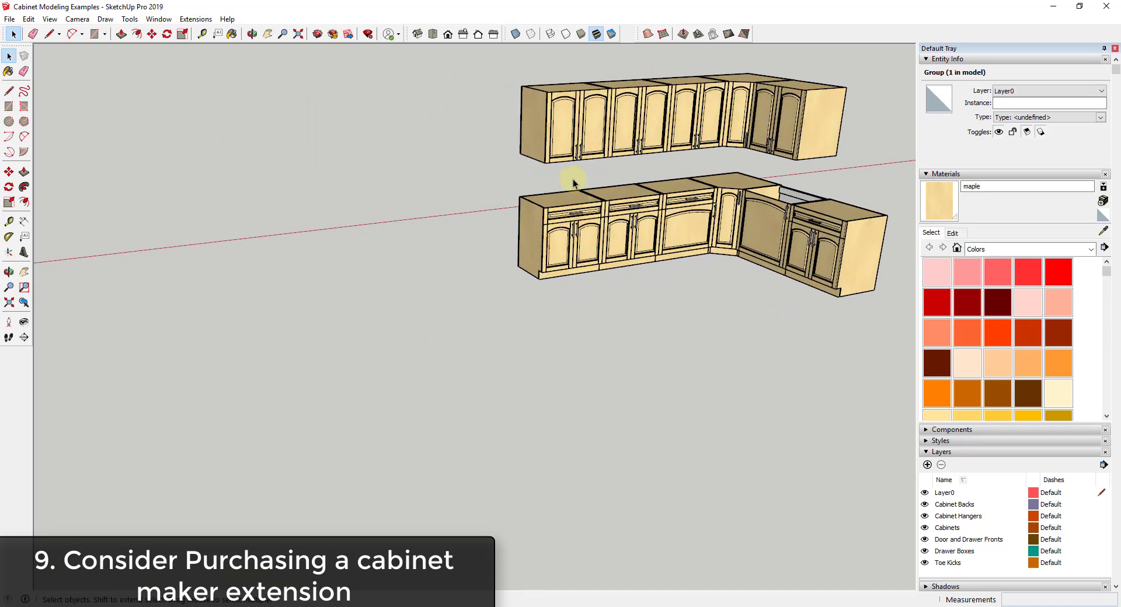
scroll(548, 115, down, 1)
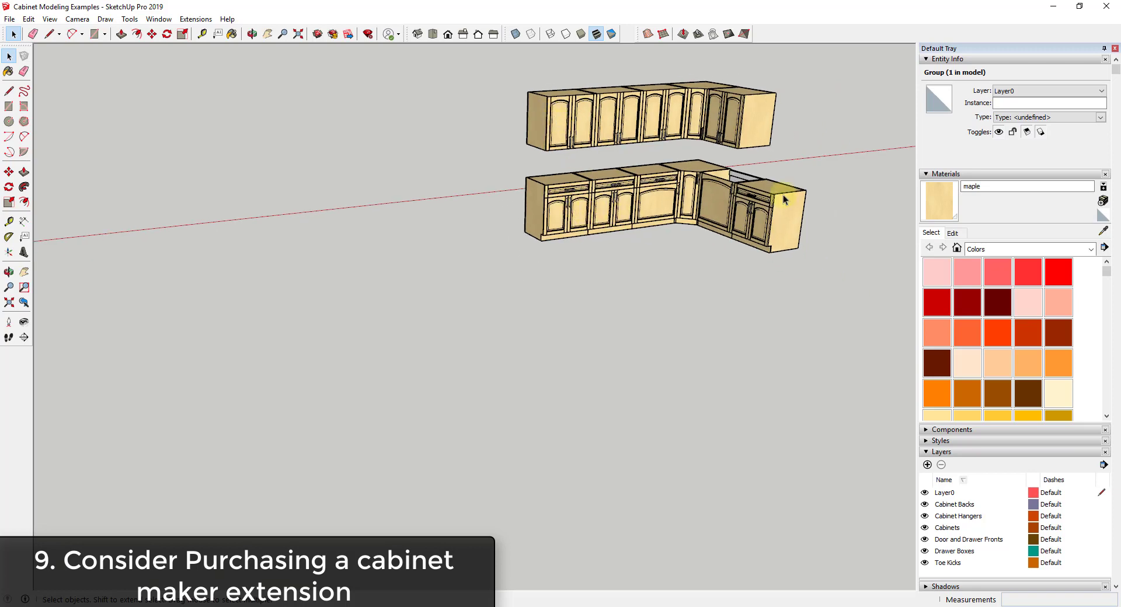
scroll(777, 193, up, 8)
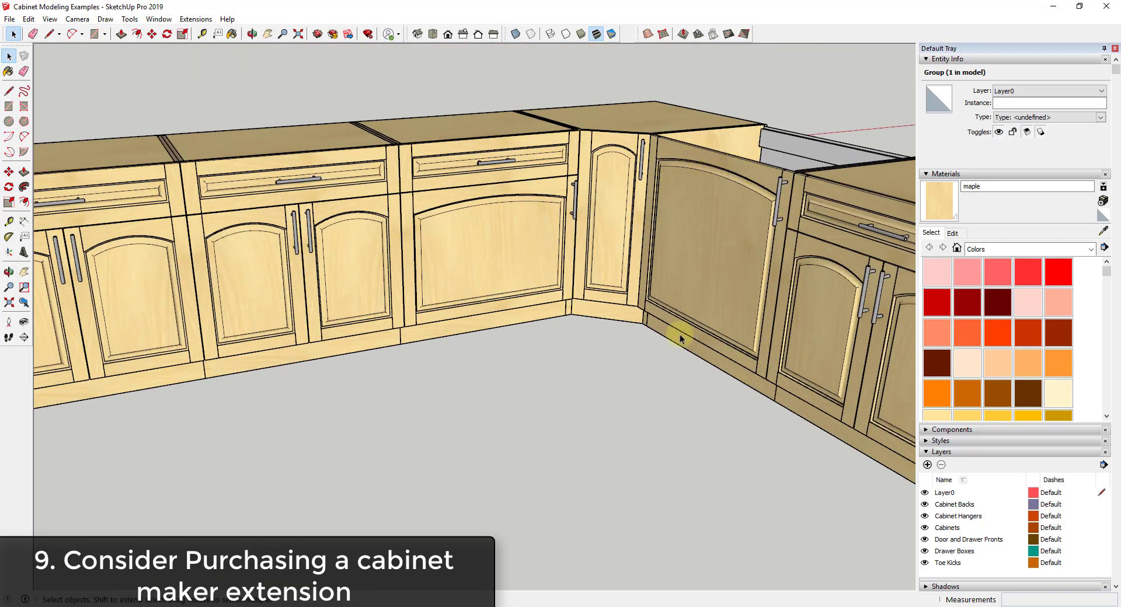
scroll(755, 202, down, 5)
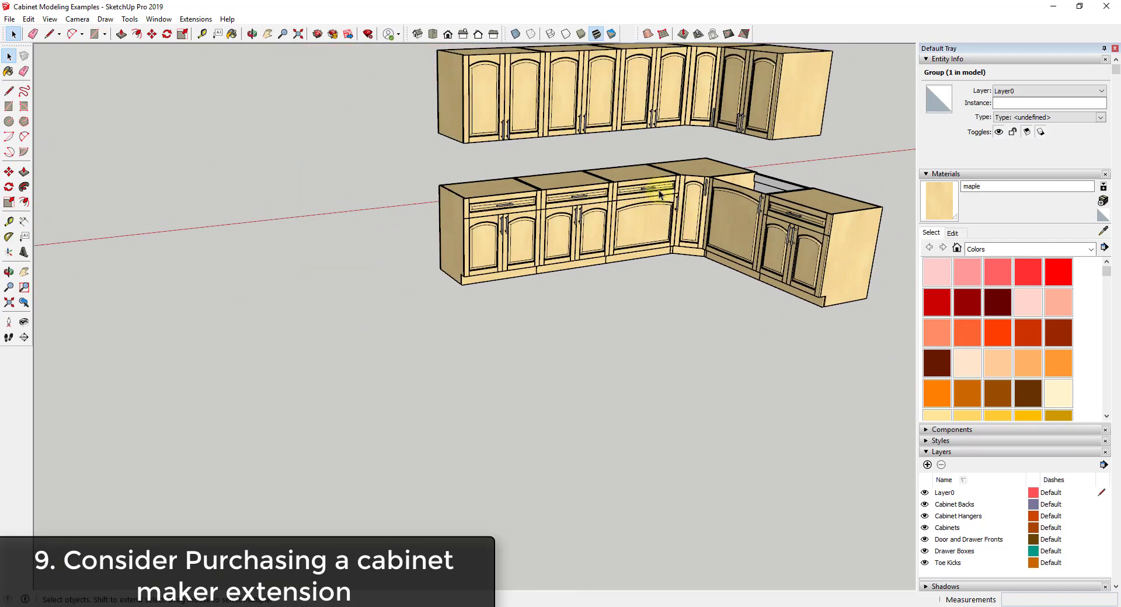
shift+middle_drag(680, 143, 652, 211)
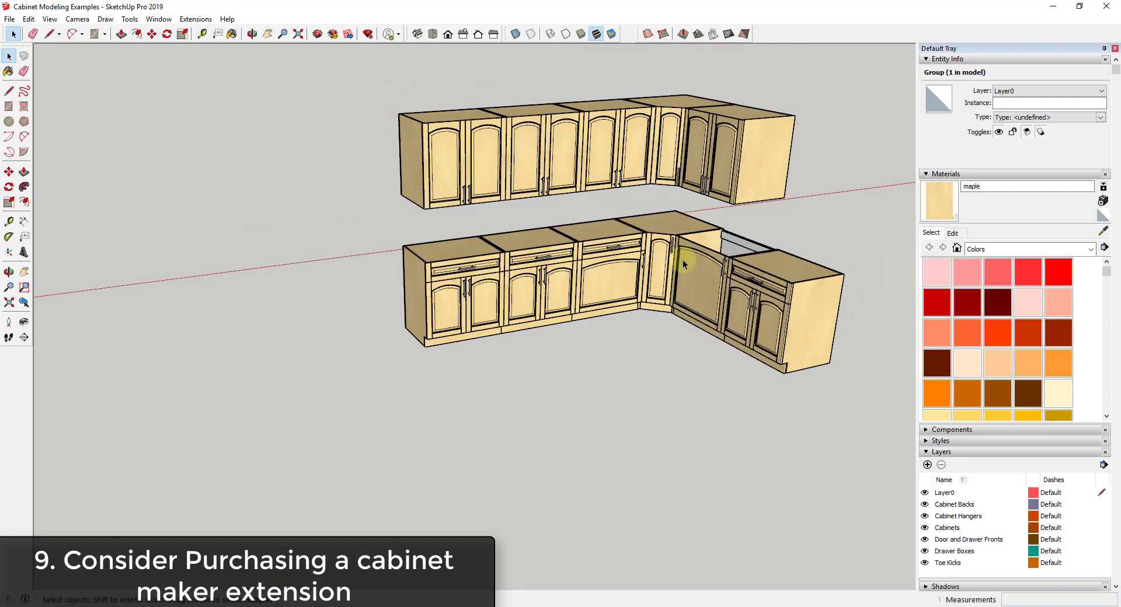
scroll(795, 249, up, 3)
scroll(782, 252, up, 3)
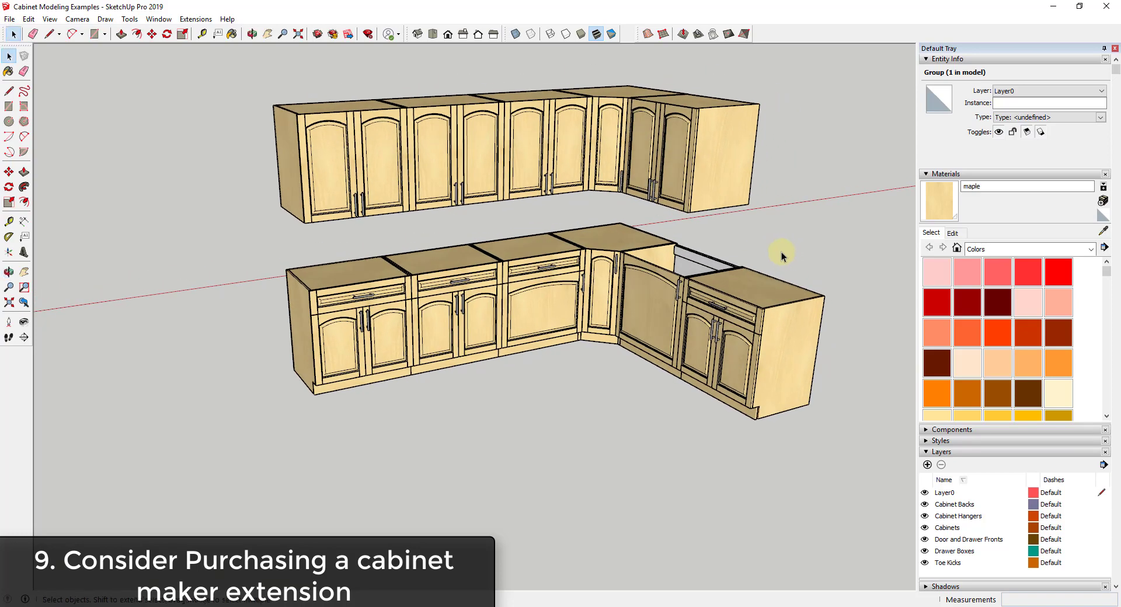
scroll(781, 250, down, 4)
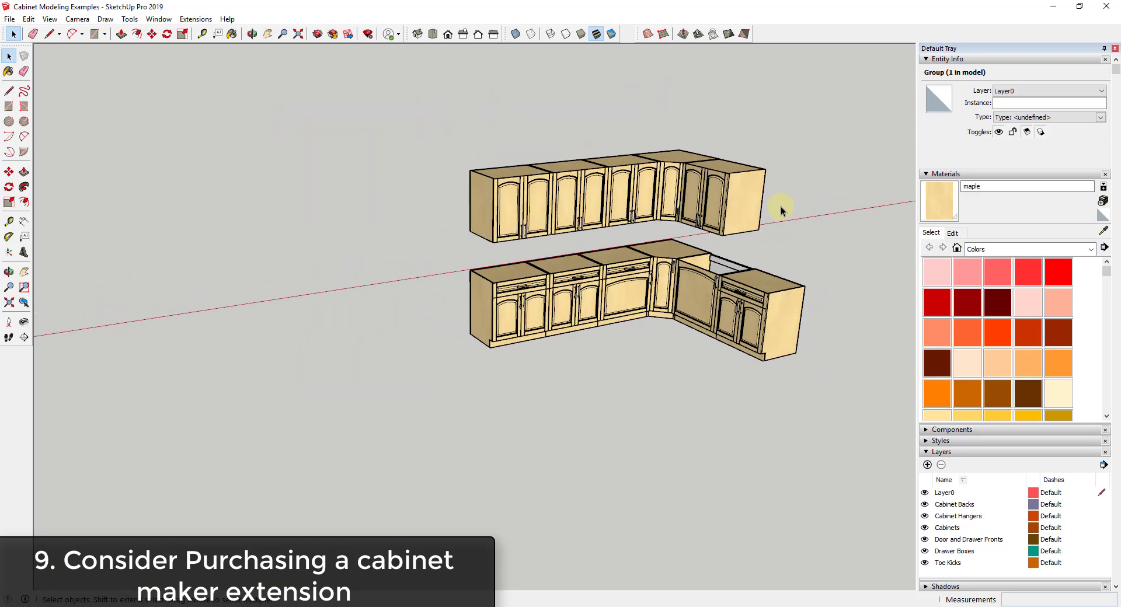
scroll(771, 237, up, 2)
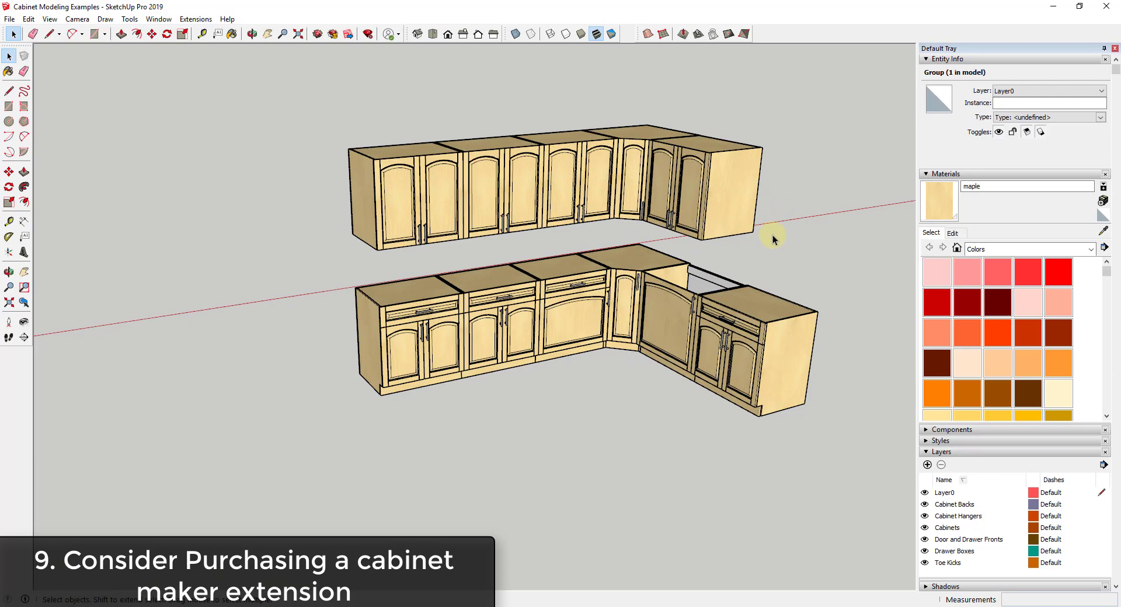
scroll(772, 238, up, 2)
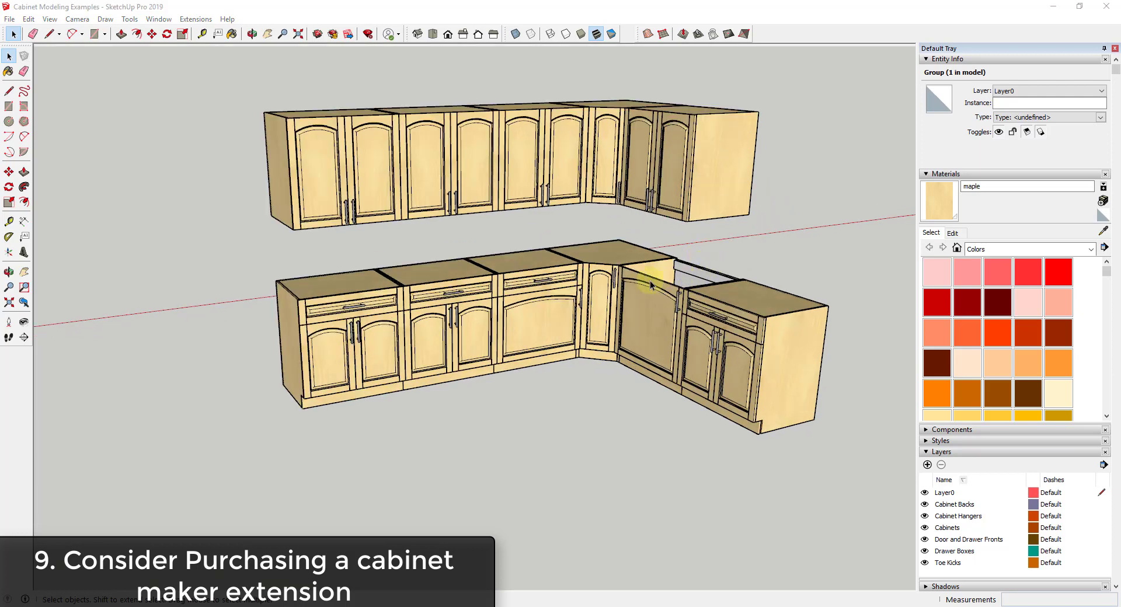
scroll(598, 260, down, 2)
scroll(607, 190, up, 2)
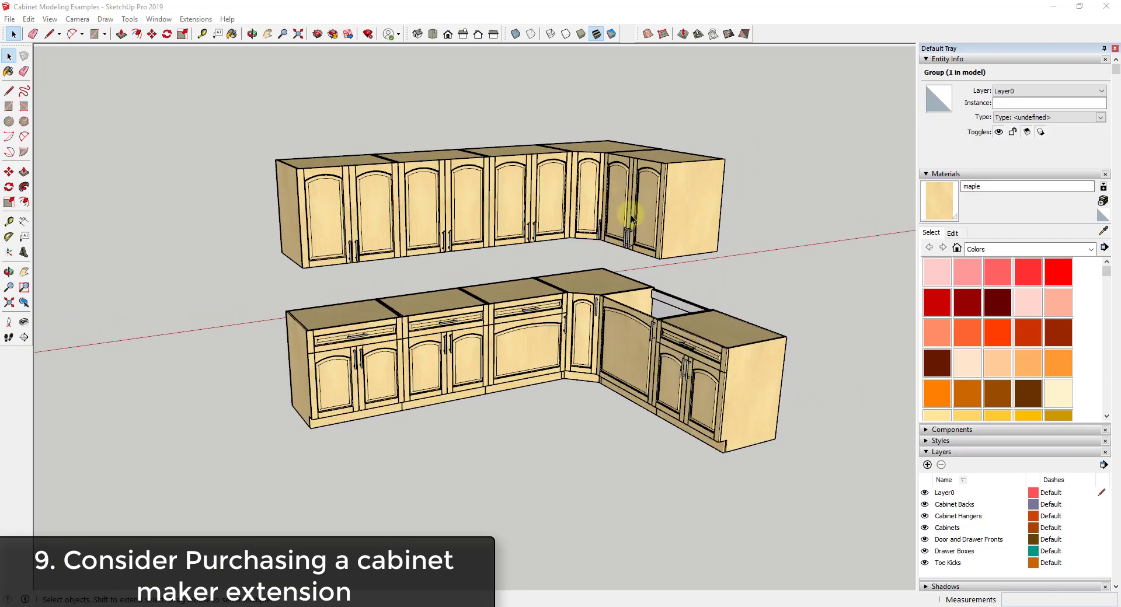
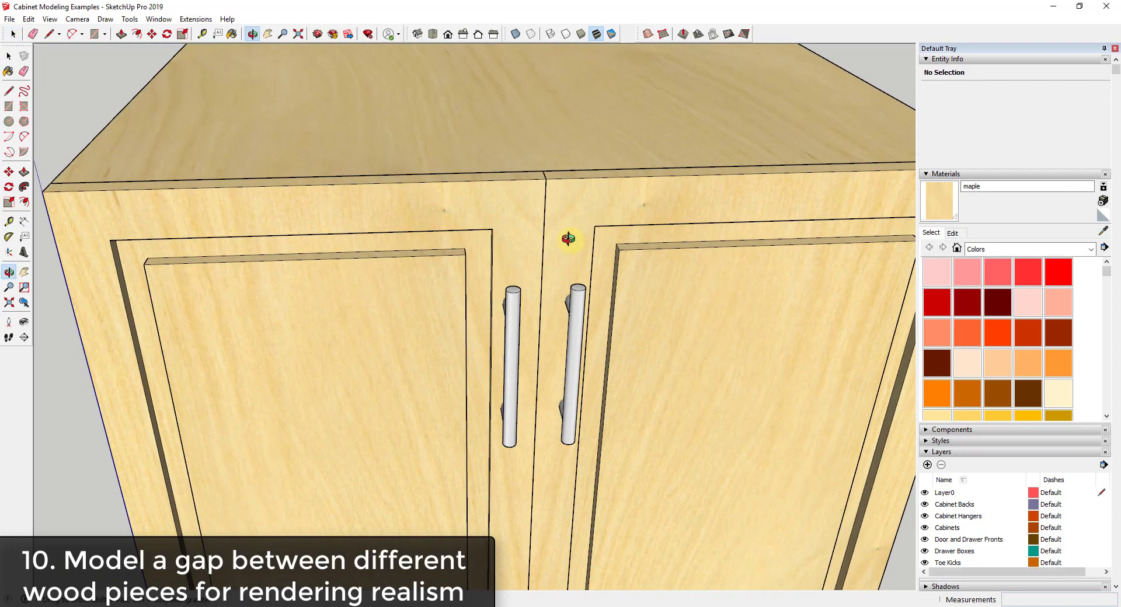
Examine the seam between the two door fronts of the two-door cabinet with handles.
scroll(554, 198, up, 5)
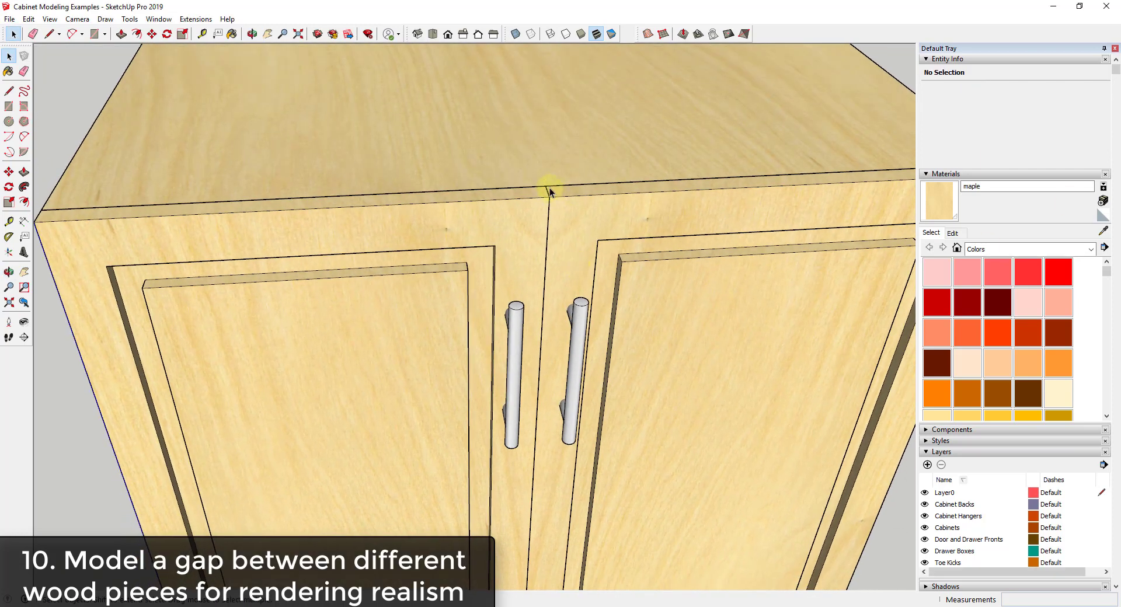
scroll(548, 201, up, 2)
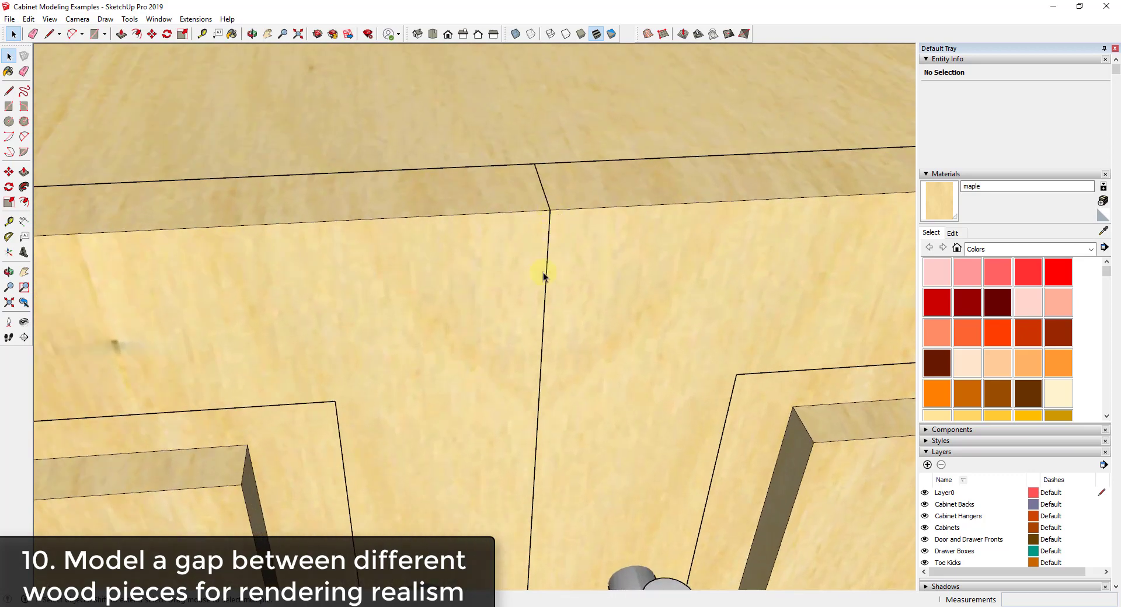
scroll(552, 254, down, 9)
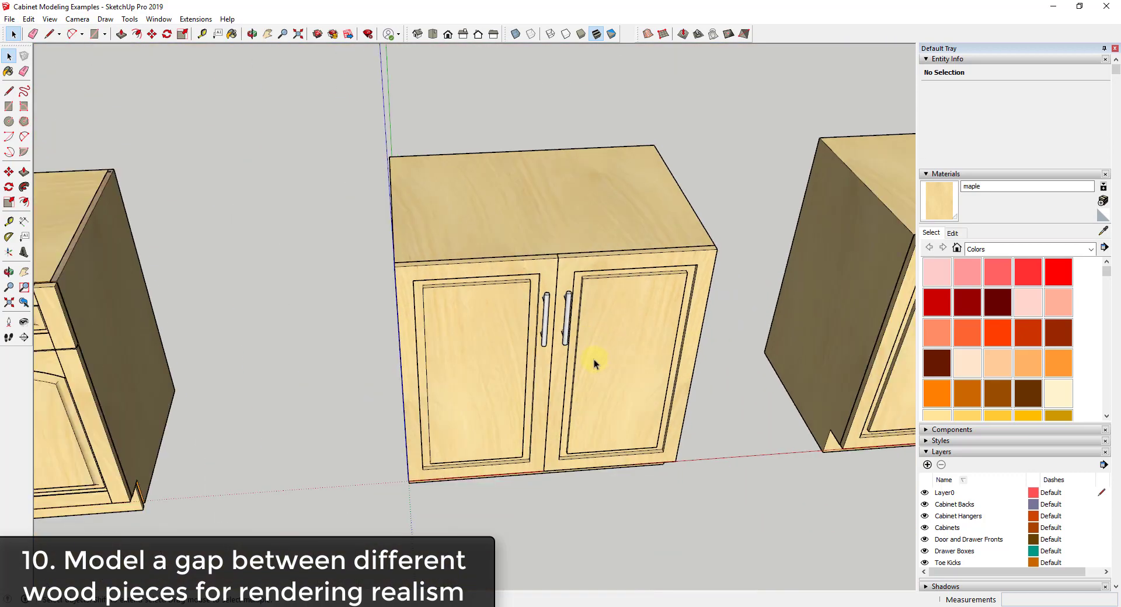
middle_drag(594, 359, 474, 202)
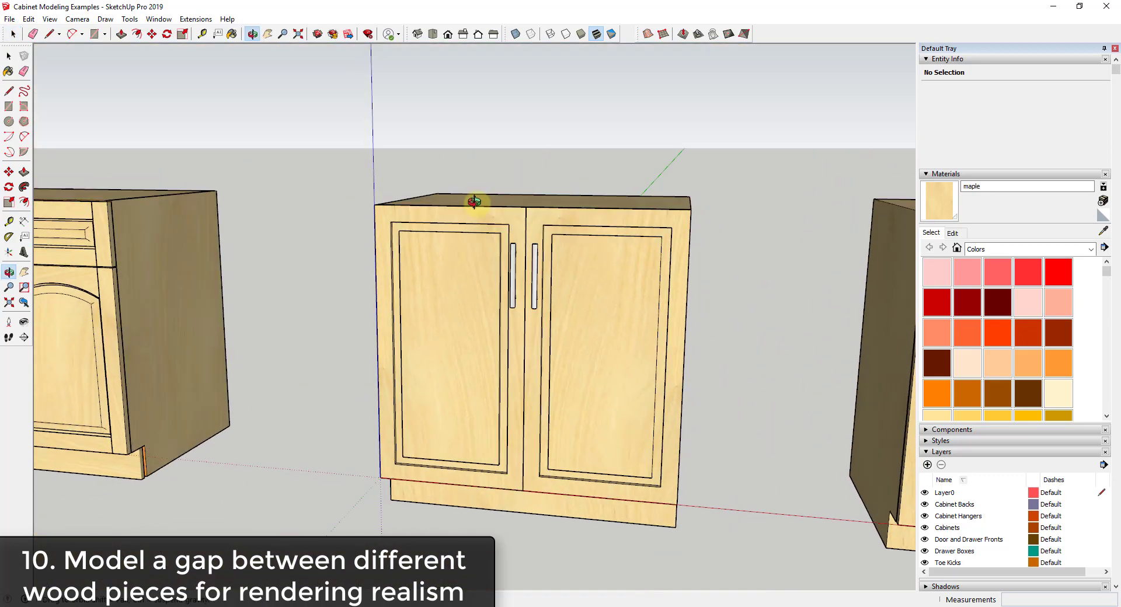
Unhide all hidden geometry around the three base cabinets and start the Enscape render.
click(27, 18)
click(27, 19)
click(27, 18)
mouse_move(68, 188)
click(210, 212)
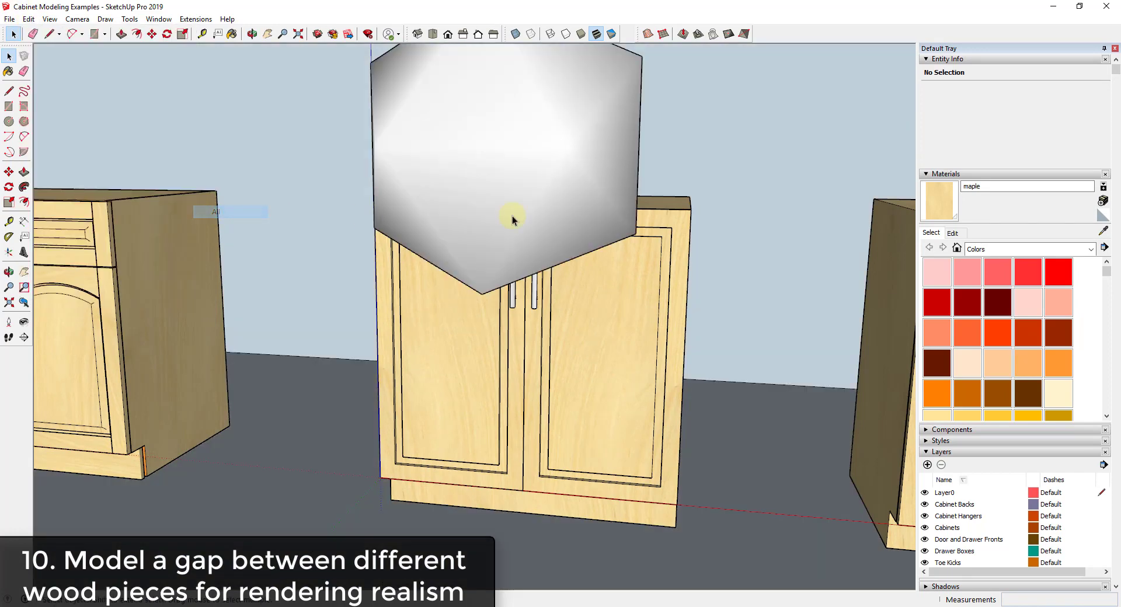
scroll(514, 201, down, 5)
scroll(530, 181, up, 2)
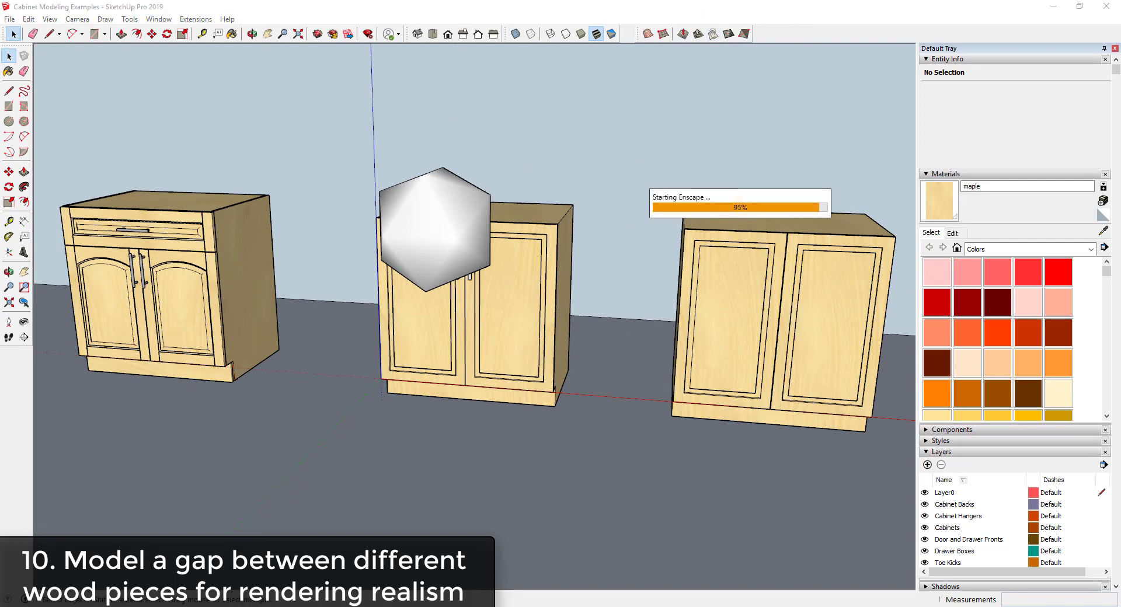
Fly around the Enscape render to compare the door seams of the three base cabinets.
key(w)
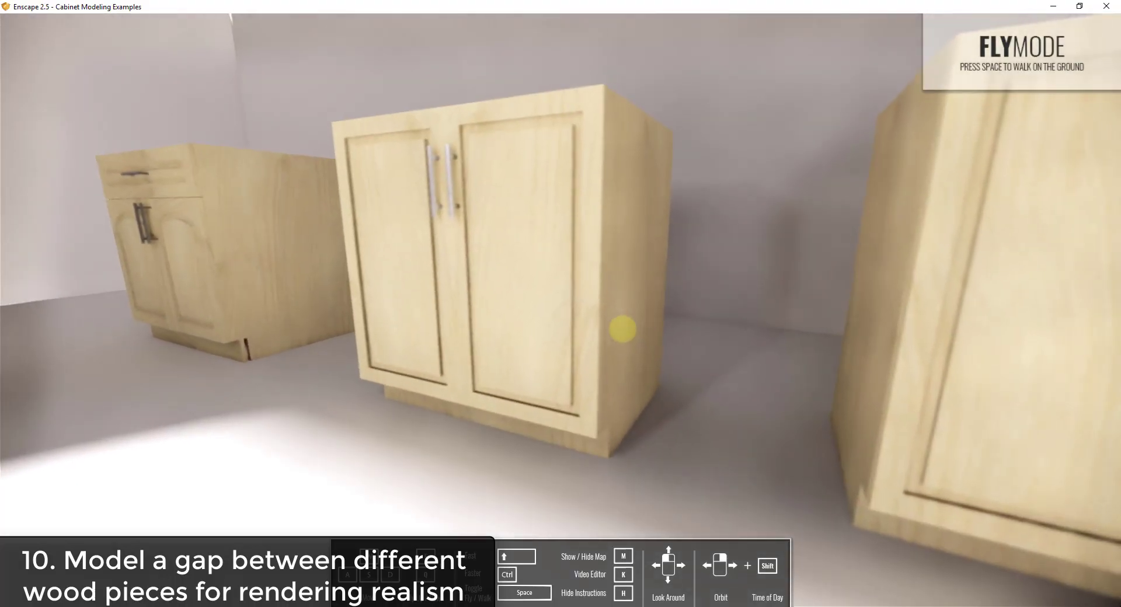
key(w)
mouse_move(628, 329)
mouse_down()
mouse_move(646, 330)
mouse_move(567, 332)
mouse_move(615, 331)
mouse_up()
key(s)
right_drag(614, 331, 623, 332)
key(d)
drag(648, 331, 652, 327)
key(s)
key(a)
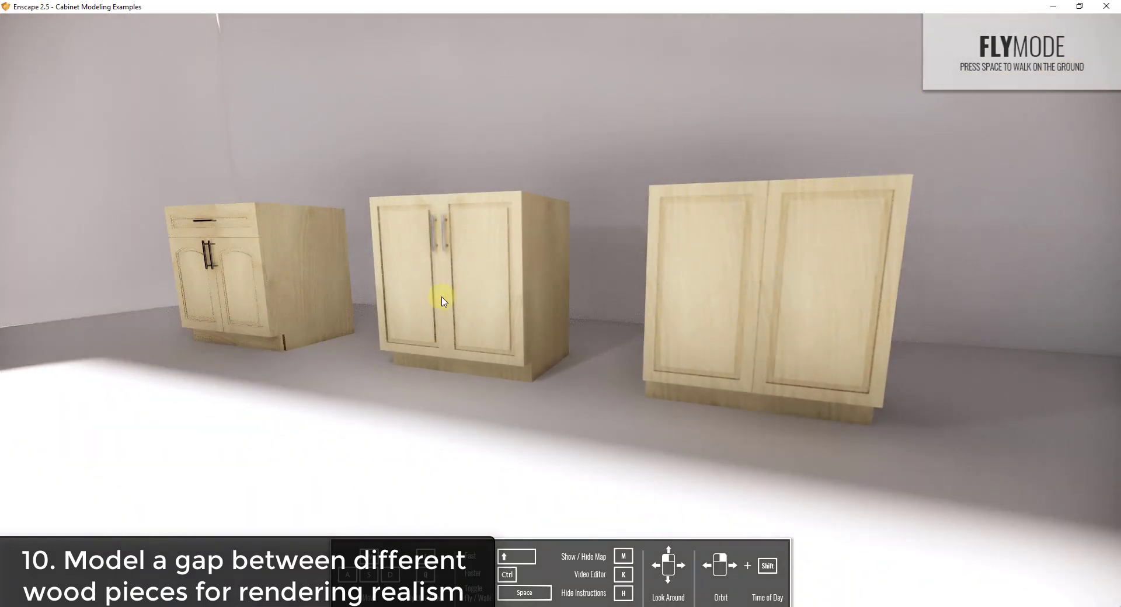
drag(477, 271, 520, 273)
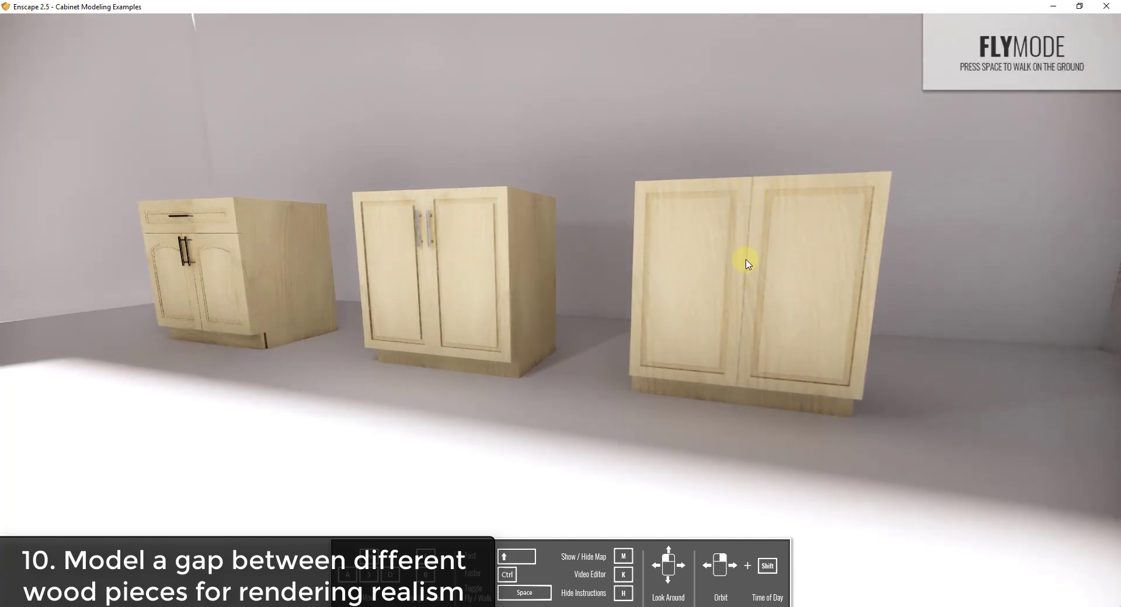
Inspect the arched-door drawer cabinet's gaps and the handled two-door cabinet's front up close in the render.
key(w)
mouse_move(202, 282)
mouse_down()
mouse_move(217, 280)
mouse_move(208, 272)
mouse_up()
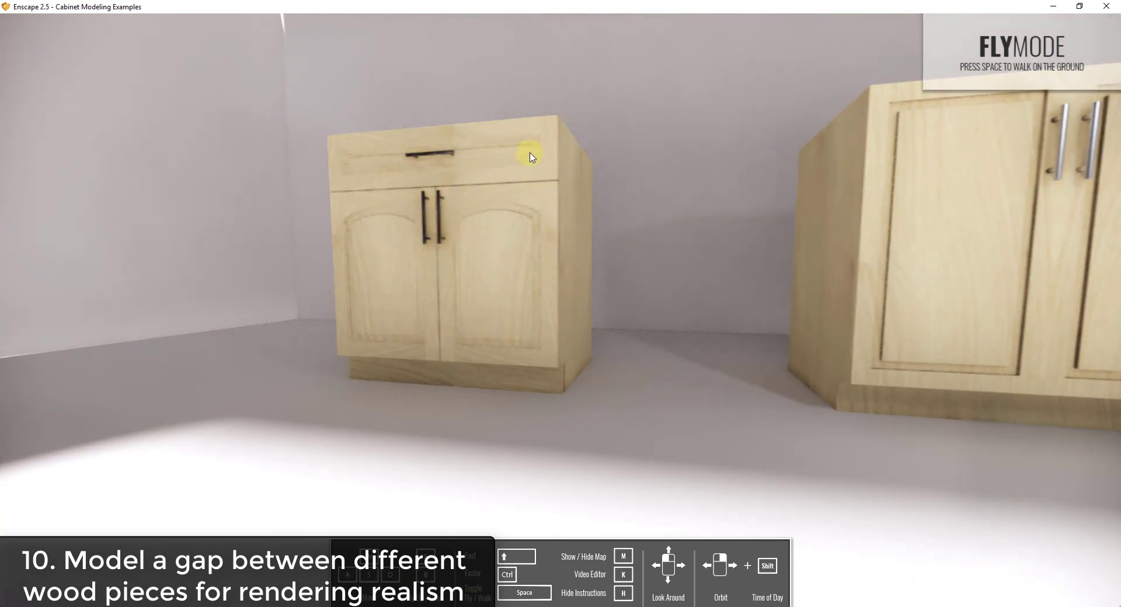
right_drag(761, 244, 746, 252)
key(w)
key(s)
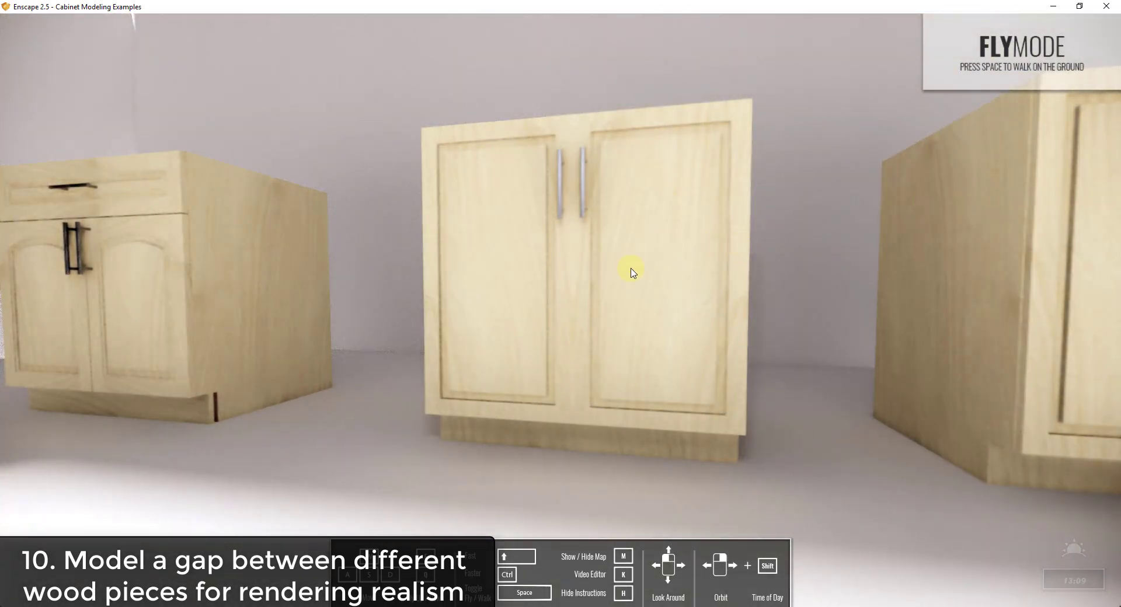
Compare all three base cabinets together in the render from farther back.
key(s)
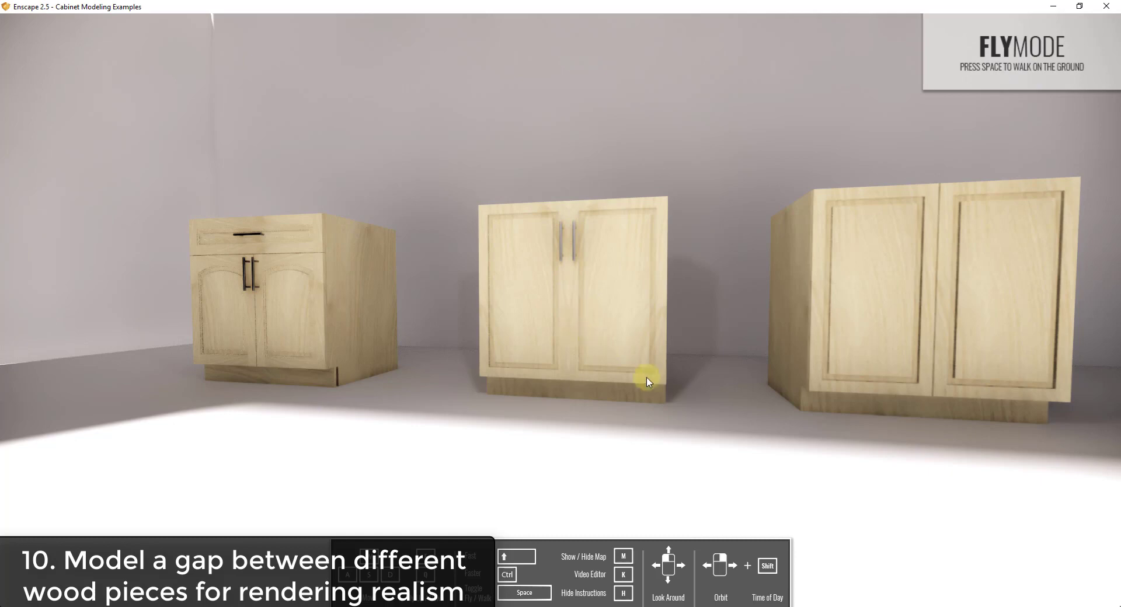
key(s)
right_drag(650, 382, 652, 381)
key(w)
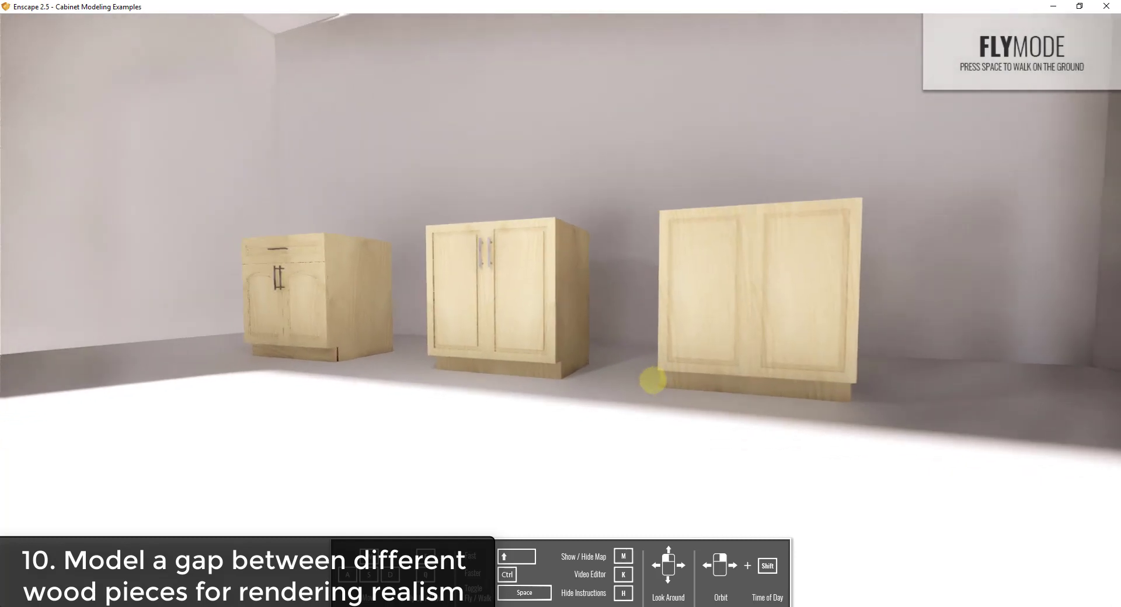
key(w)
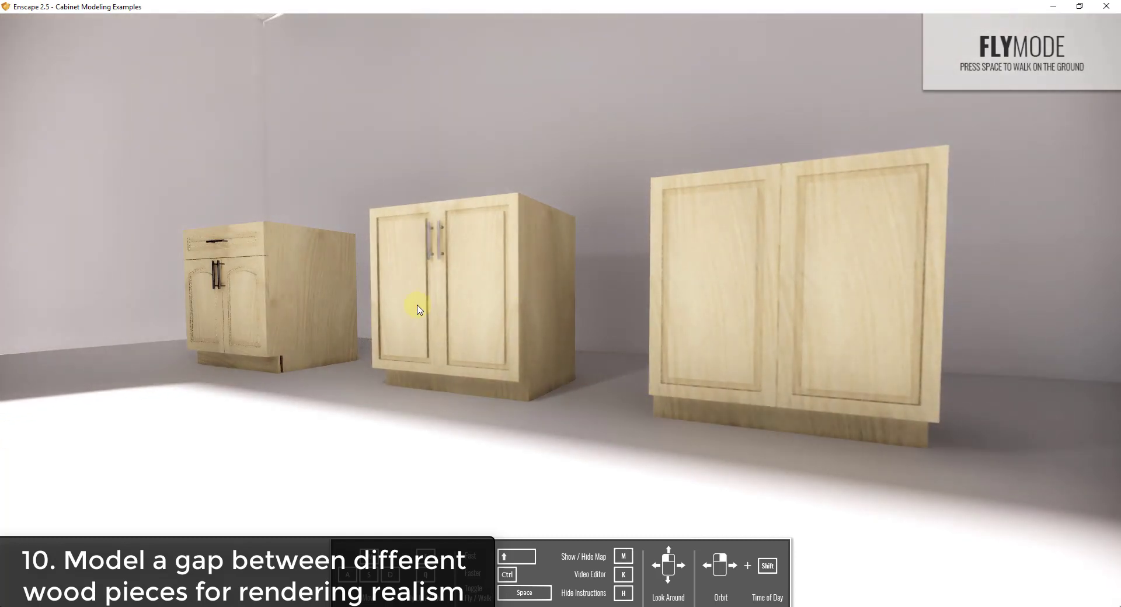
drag(467, 311, 465, 312)
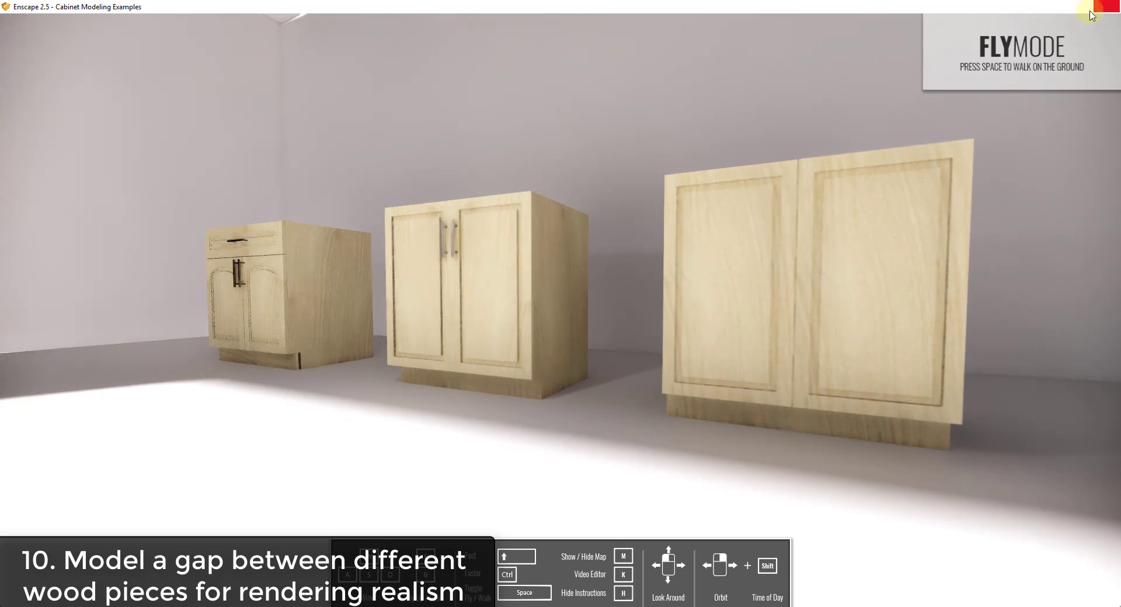
Close the Enscape render window and hide the sphere and the floor and walls around the cabinets.
click(1109, 8)
click(445, 232)
right_click(546, 138)
click(576, 169)
Examine the handled cabinet's door seam and the modeled gap between the doors of the handleless two-door cabinet.
scroll(448, 264, up, 6)
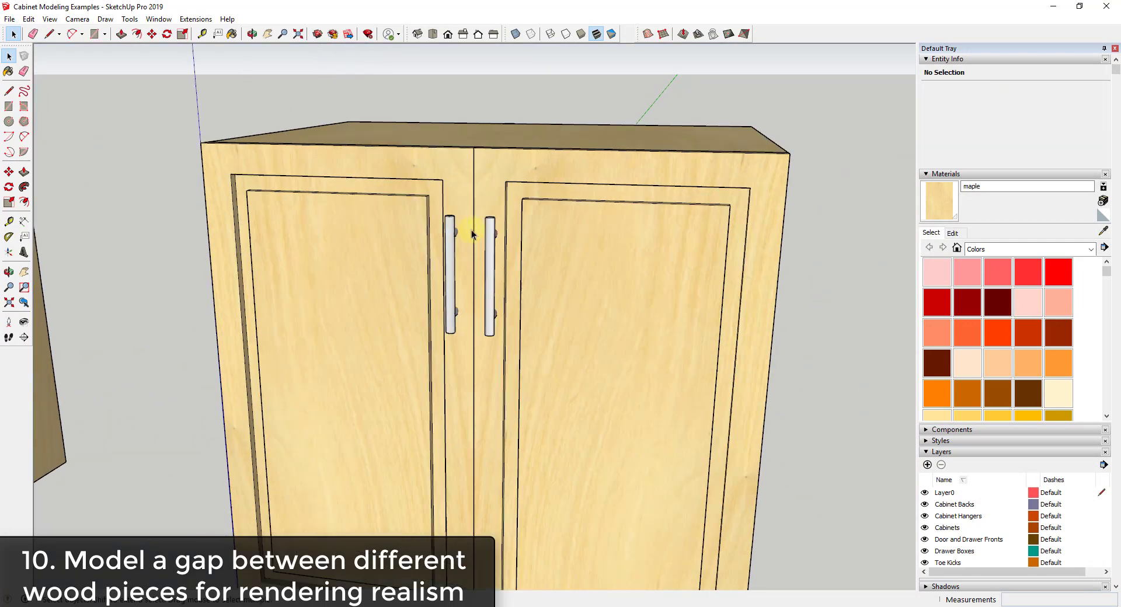
scroll(548, 175, down, 5)
scroll(786, 184, up, 9)
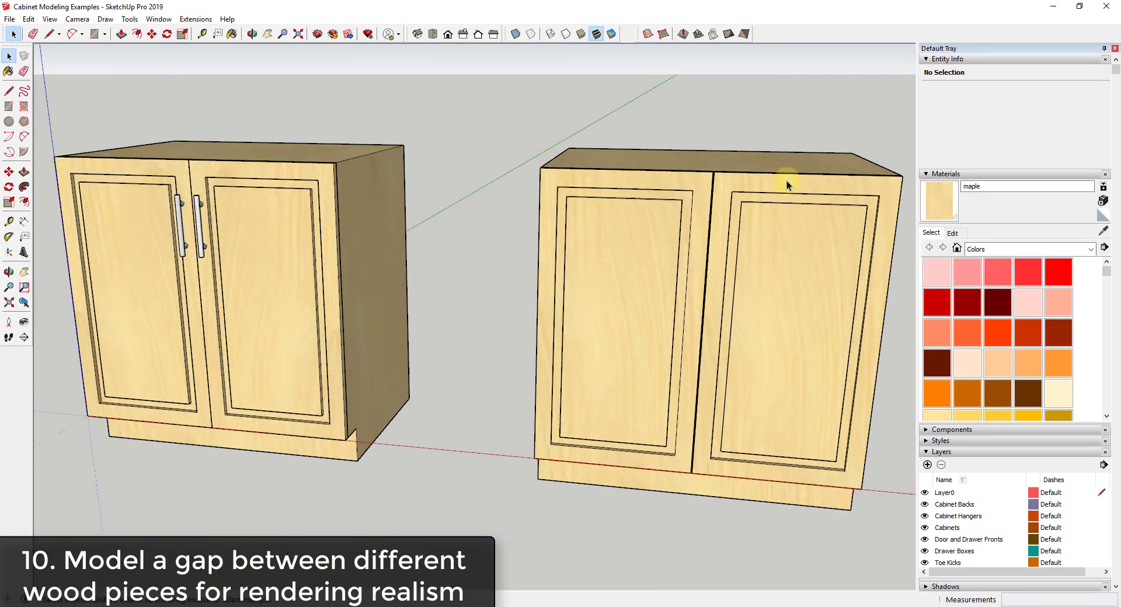
middle_drag(667, 185, 646, 137)
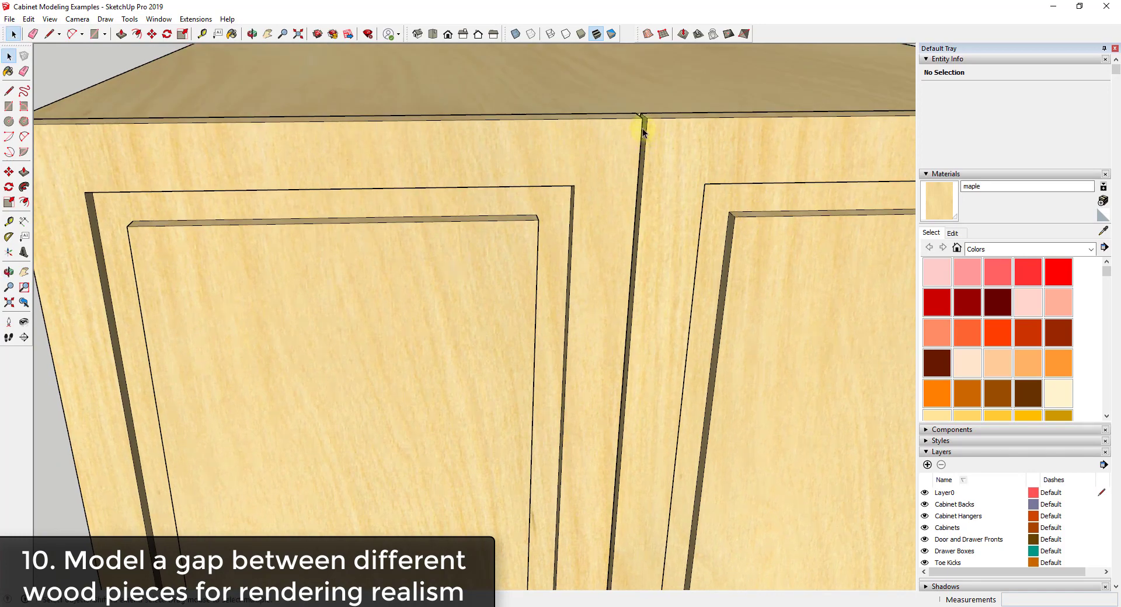
middle_drag(709, 222, 658, 180)
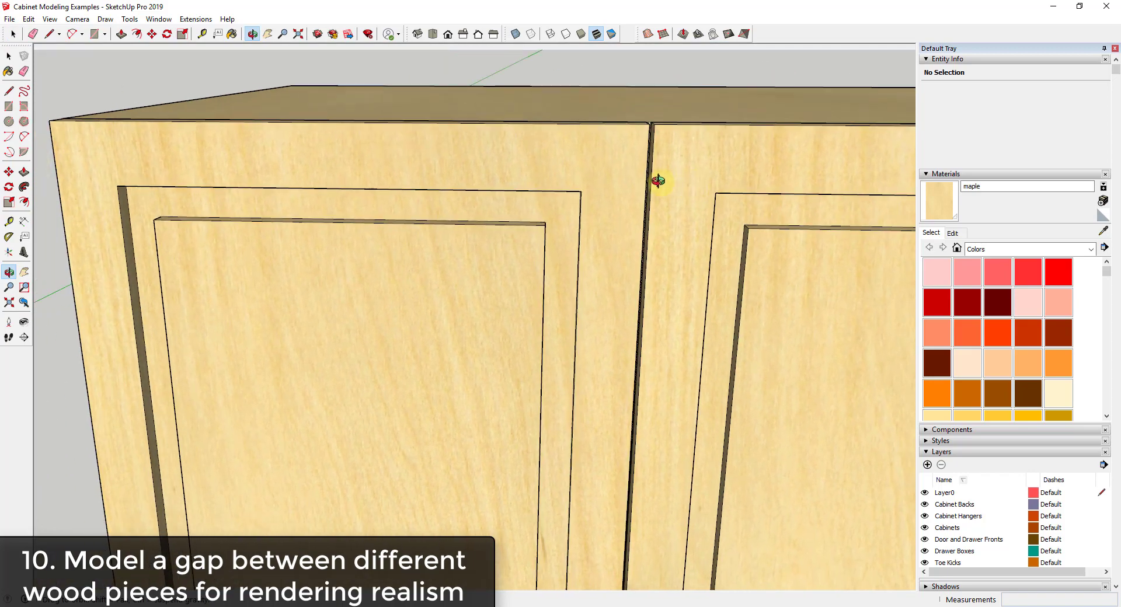
scroll(790, 208, down, 10)
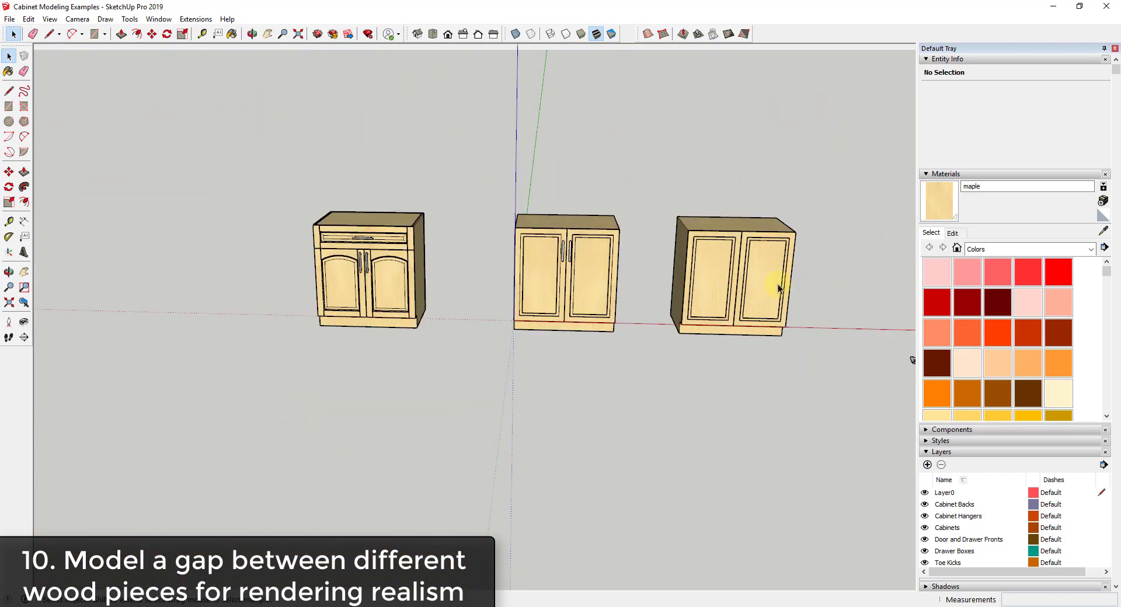
Examine the gaps between the arched doors and beneath the drawer section, comparing them with the neighbouring two-door cabinet.
scroll(293, 280, up, 10)
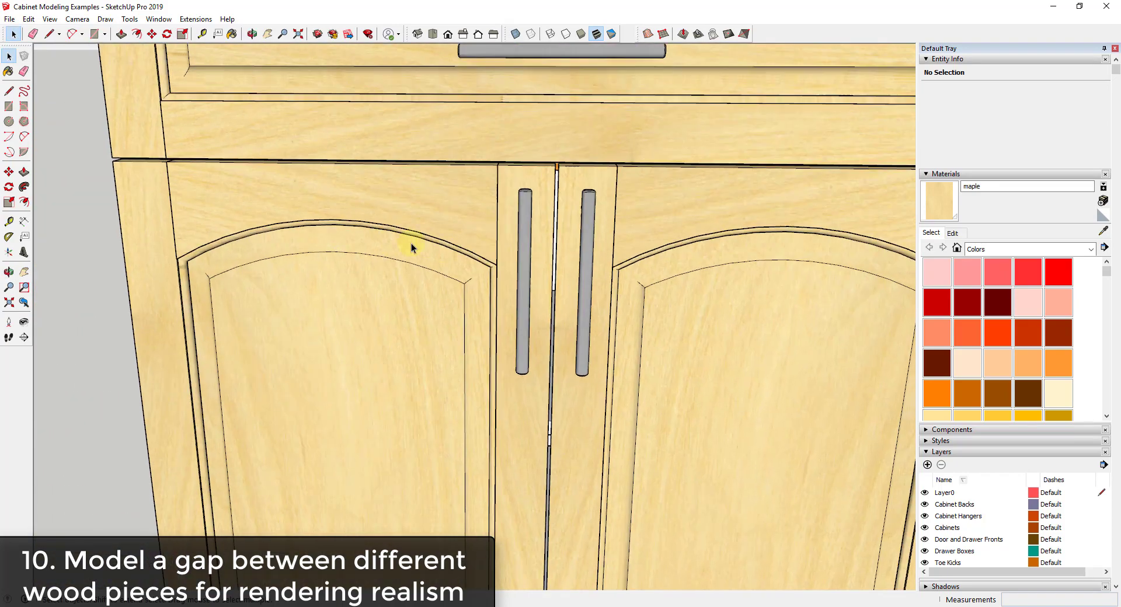
middle_drag(408, 245, 450, 147)
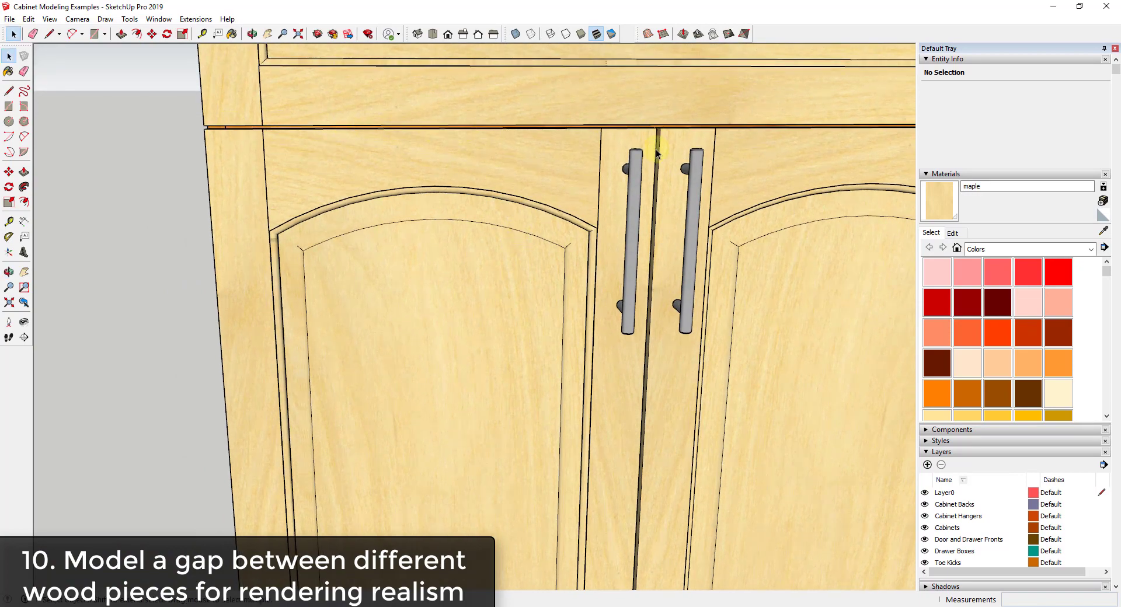
scroll(466, 283, down, 8)
shift+middle_drag(653, 305, 360, 300)
scroll(360, 300, down, 2)
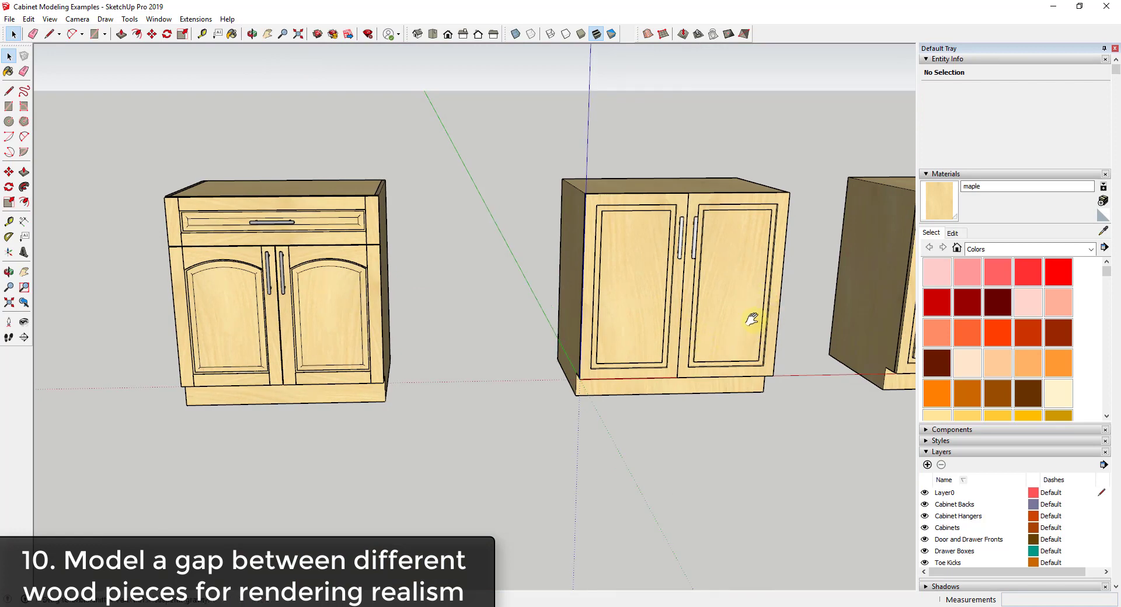
shift+middle_drag(756, 318, 607, 317)
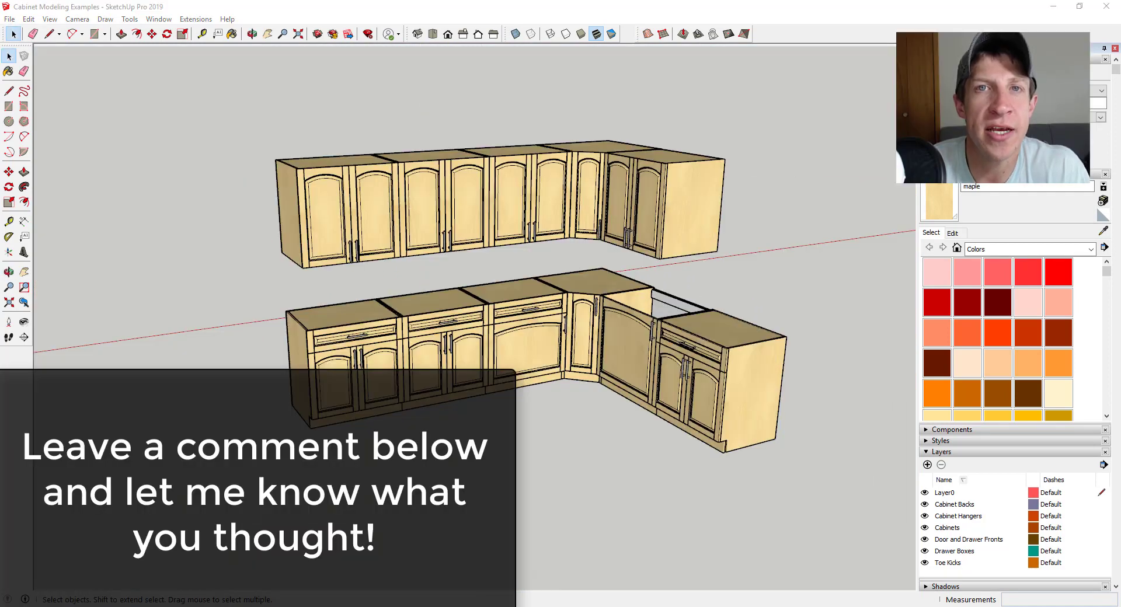